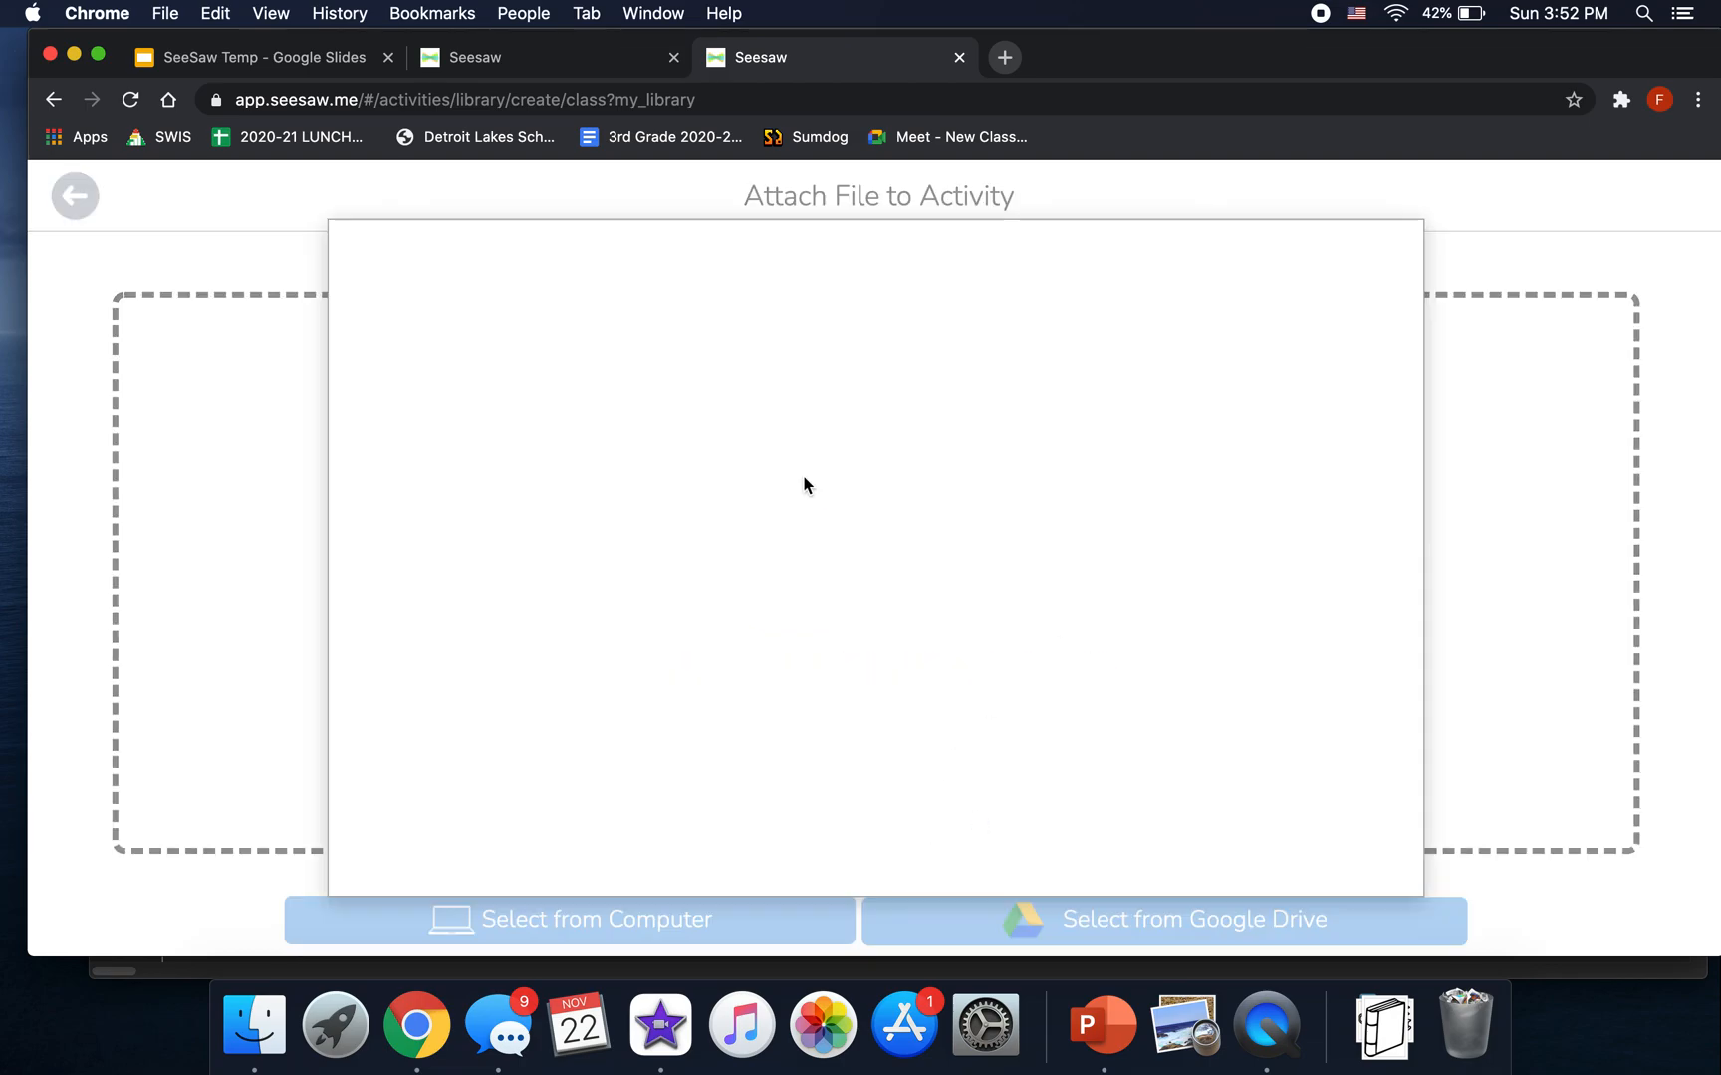
- Upload the SeeSaw Temp slides file from Google Drive into the activity
double_click(545, 504)
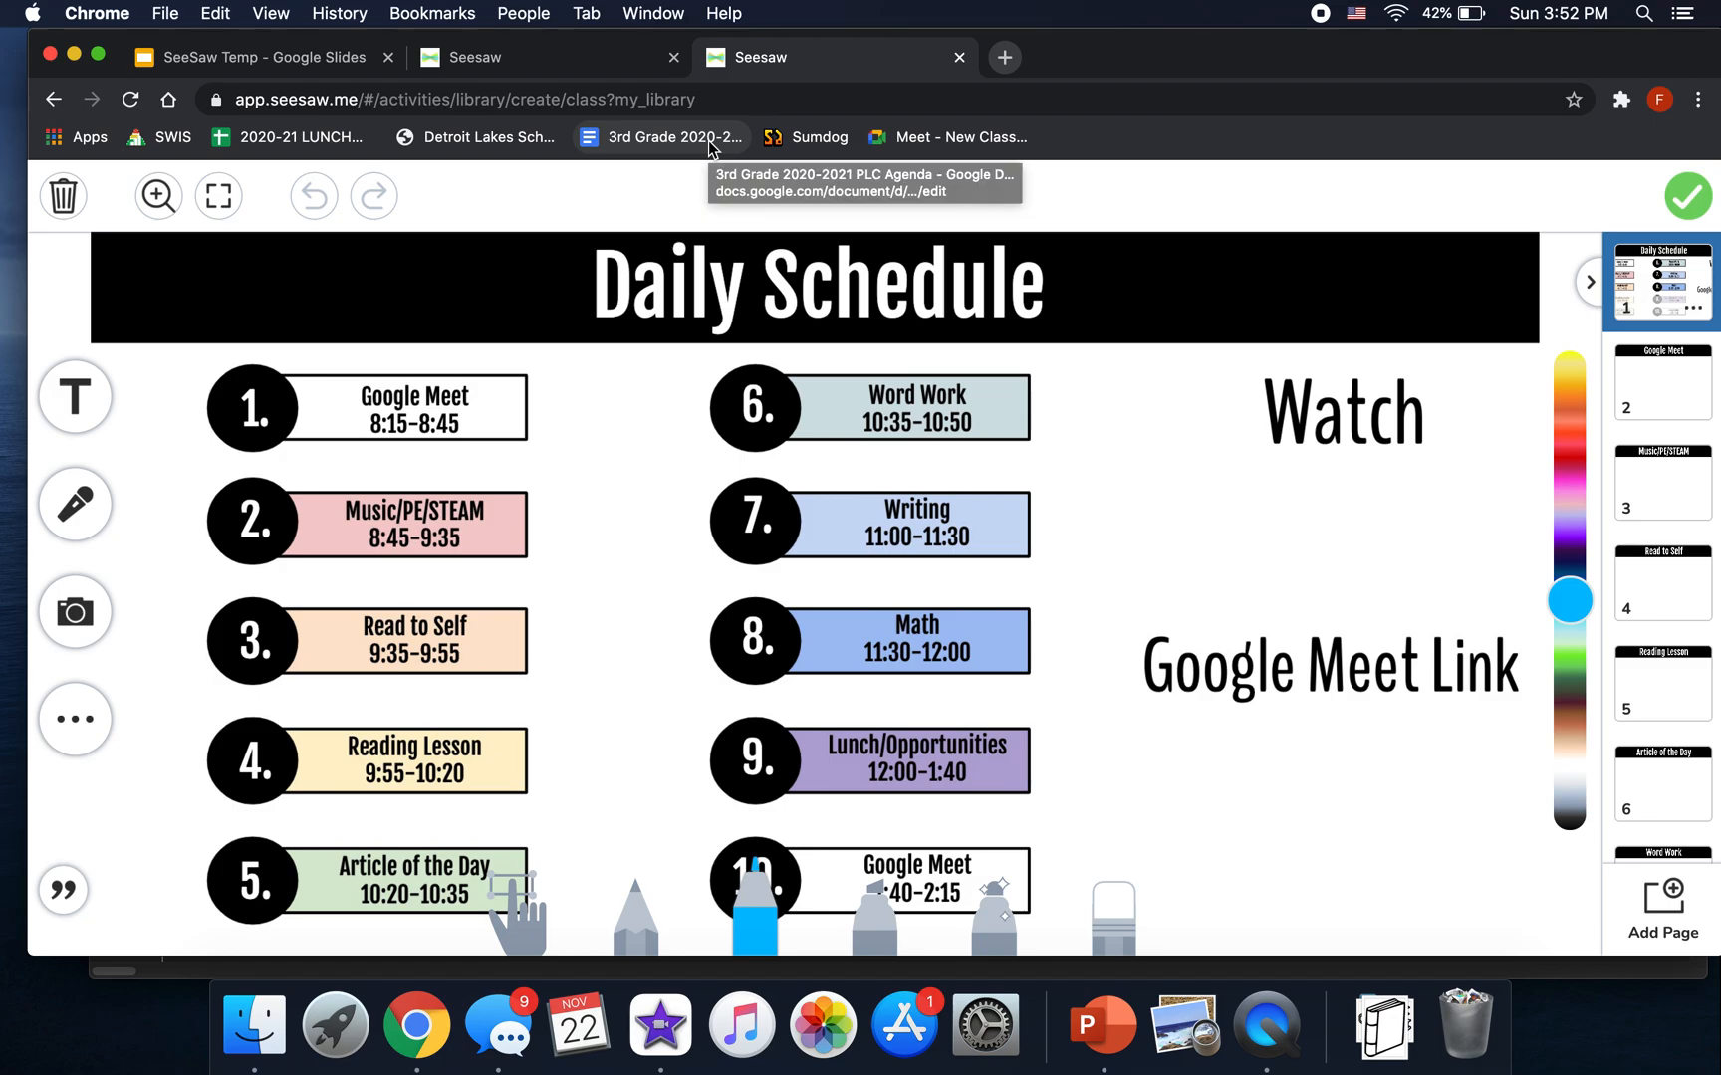
left_click(583, 56)
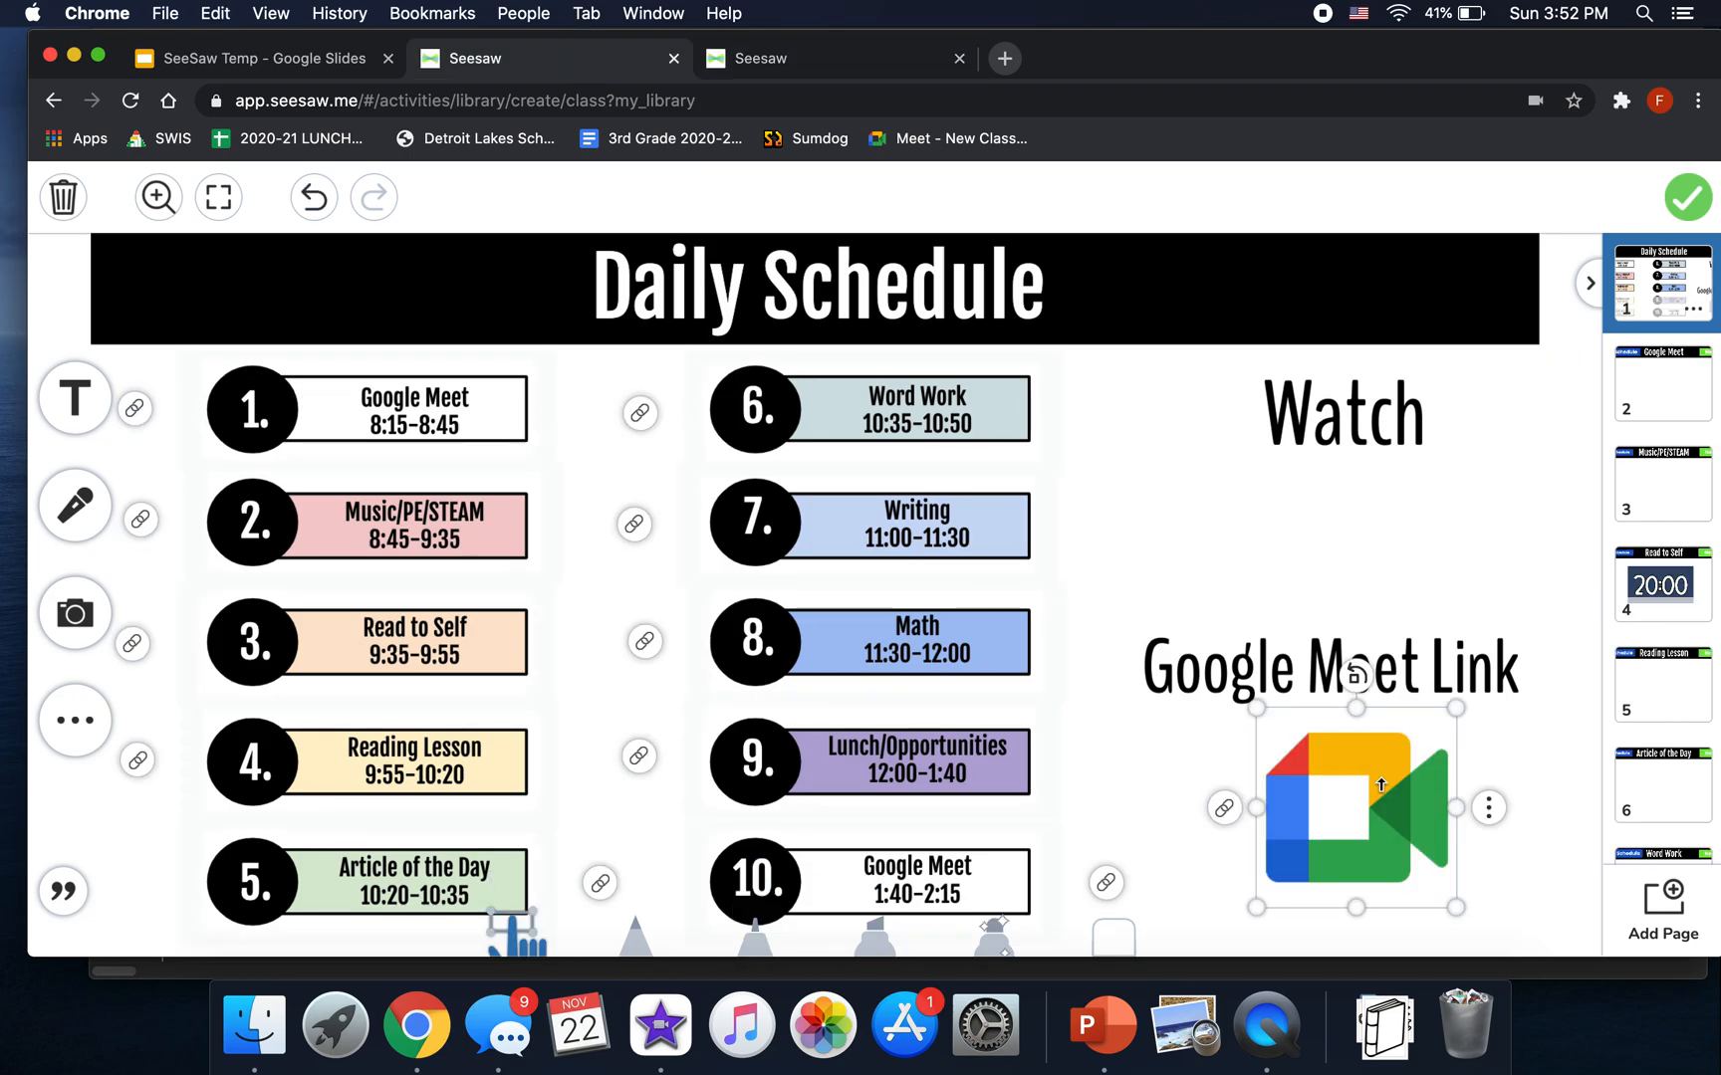
left_click(635, 525)
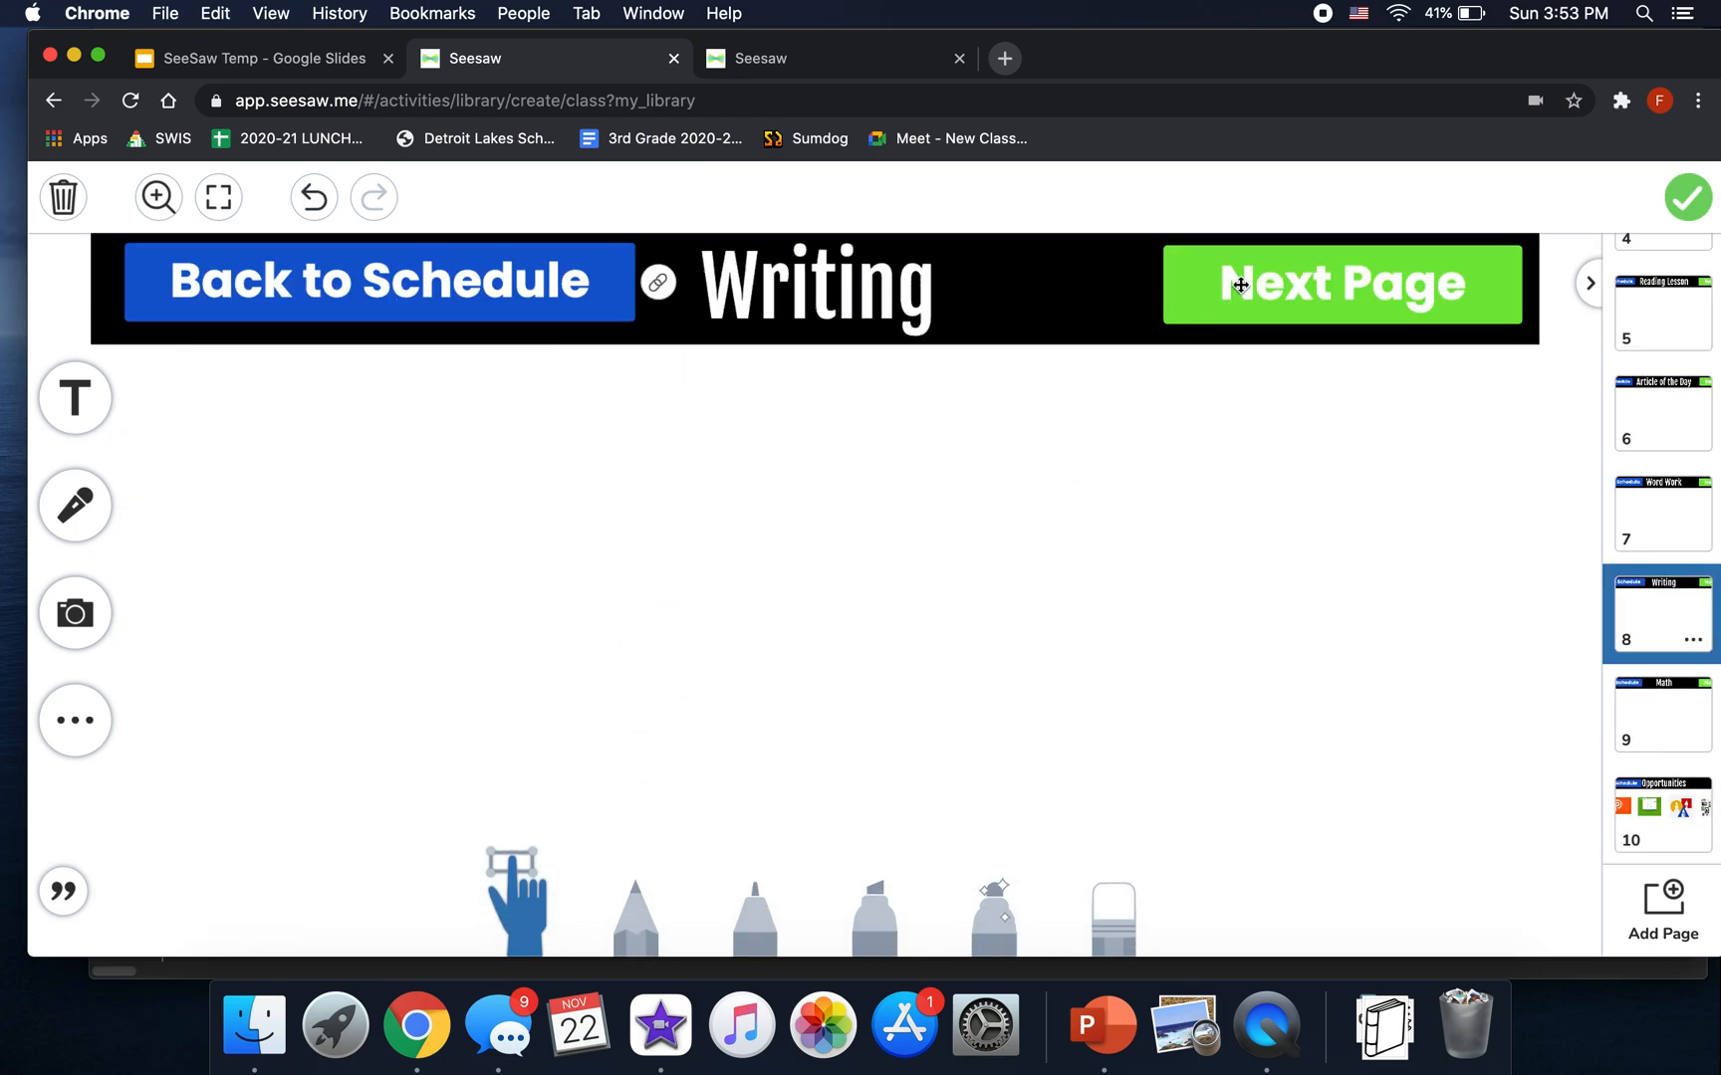
left_click(658, 282)
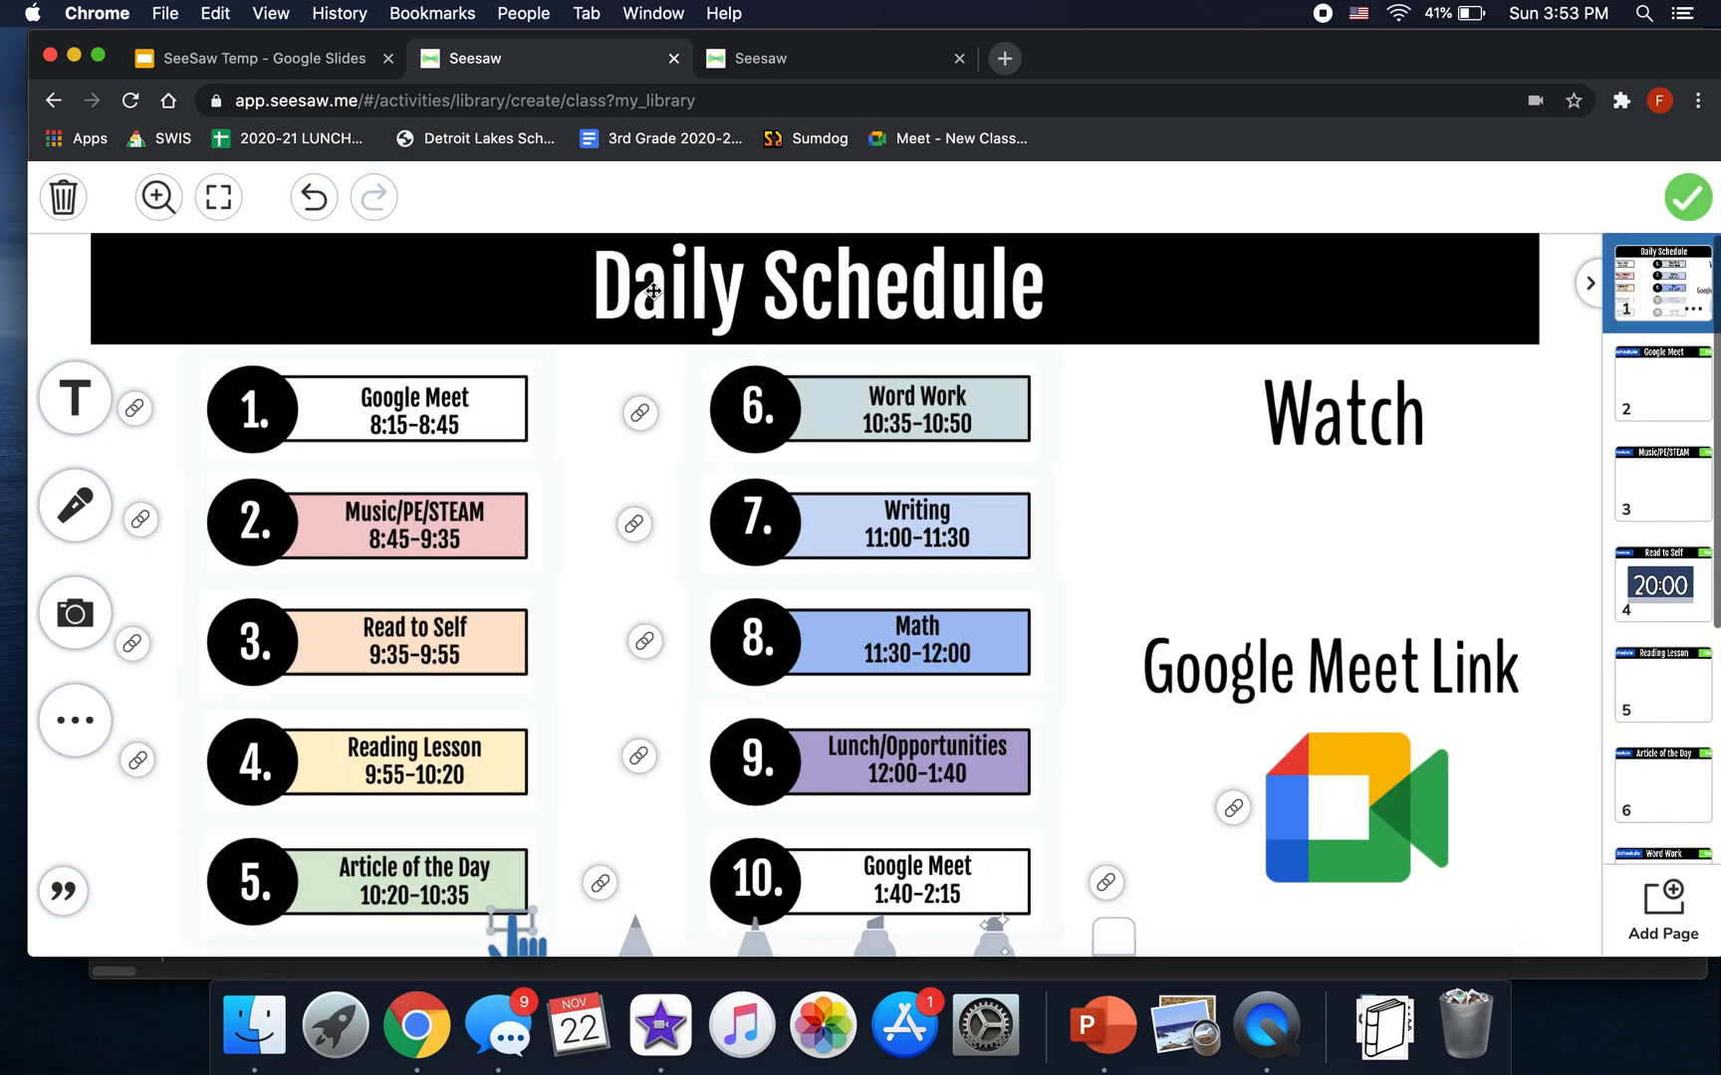
left_click(640, 412)
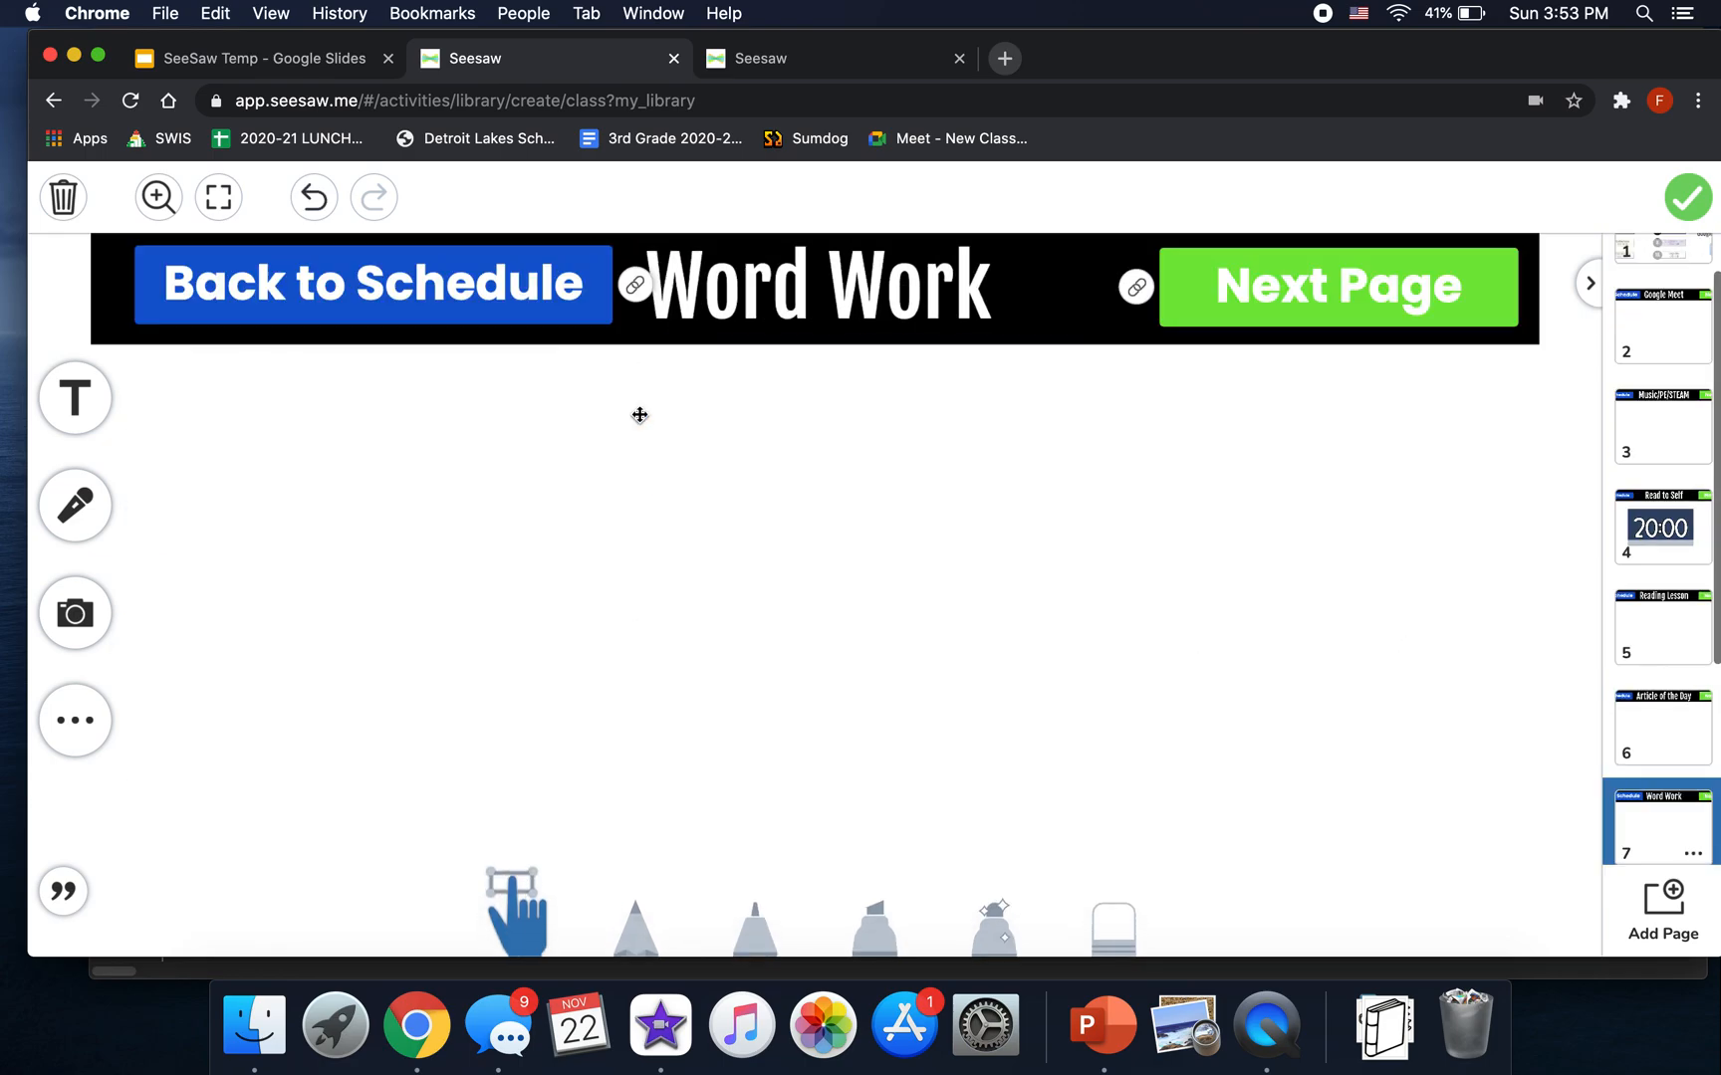
left_click(1150, 299)
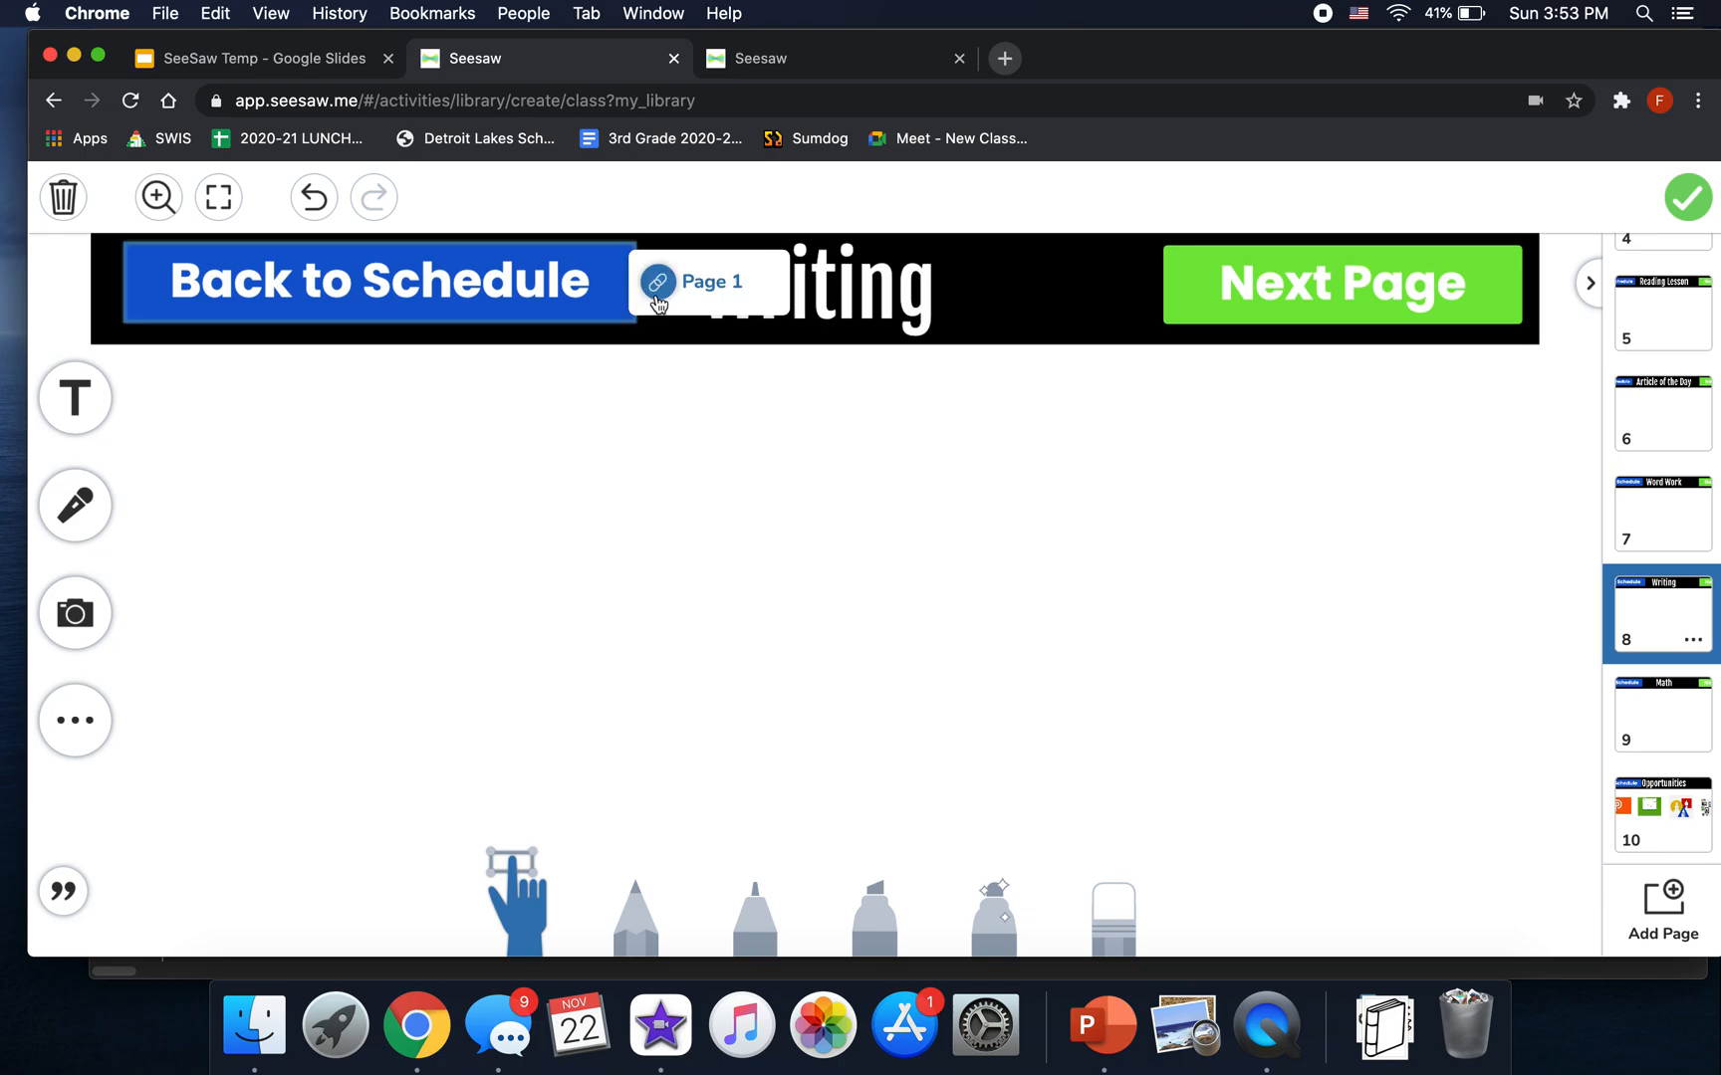
left_click(656, 283)
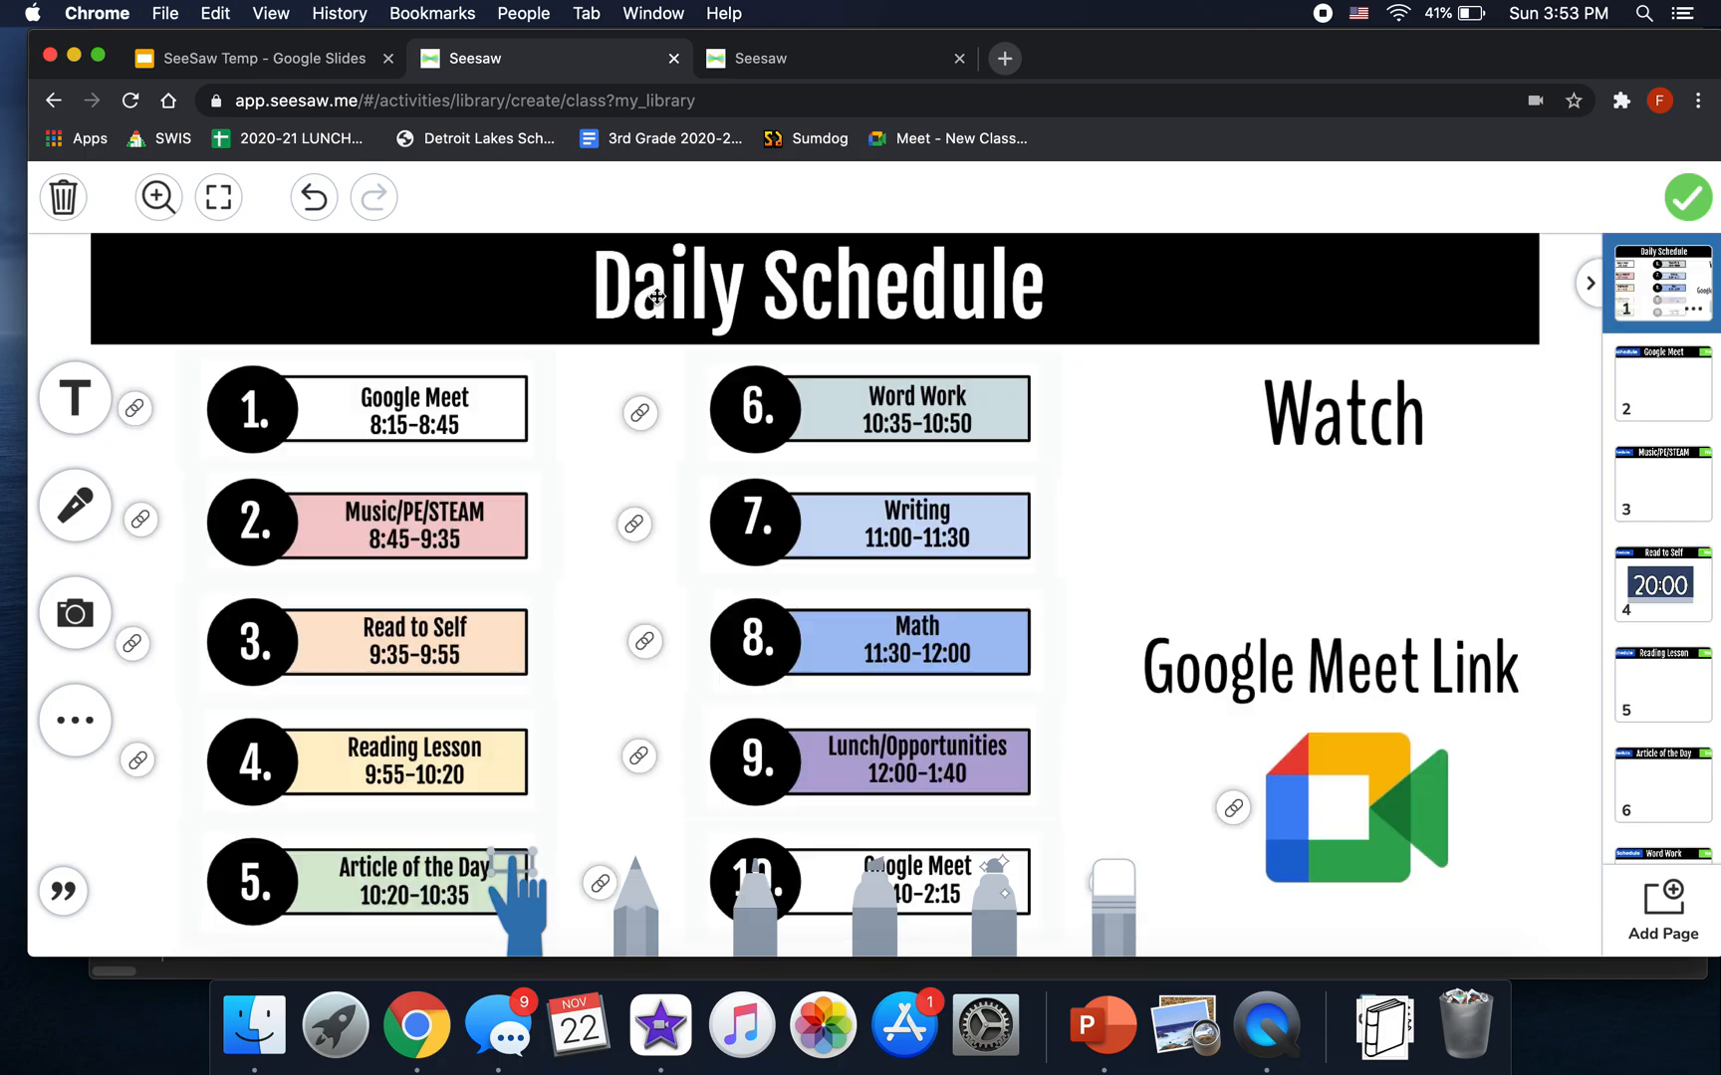
left_click(743, 59)
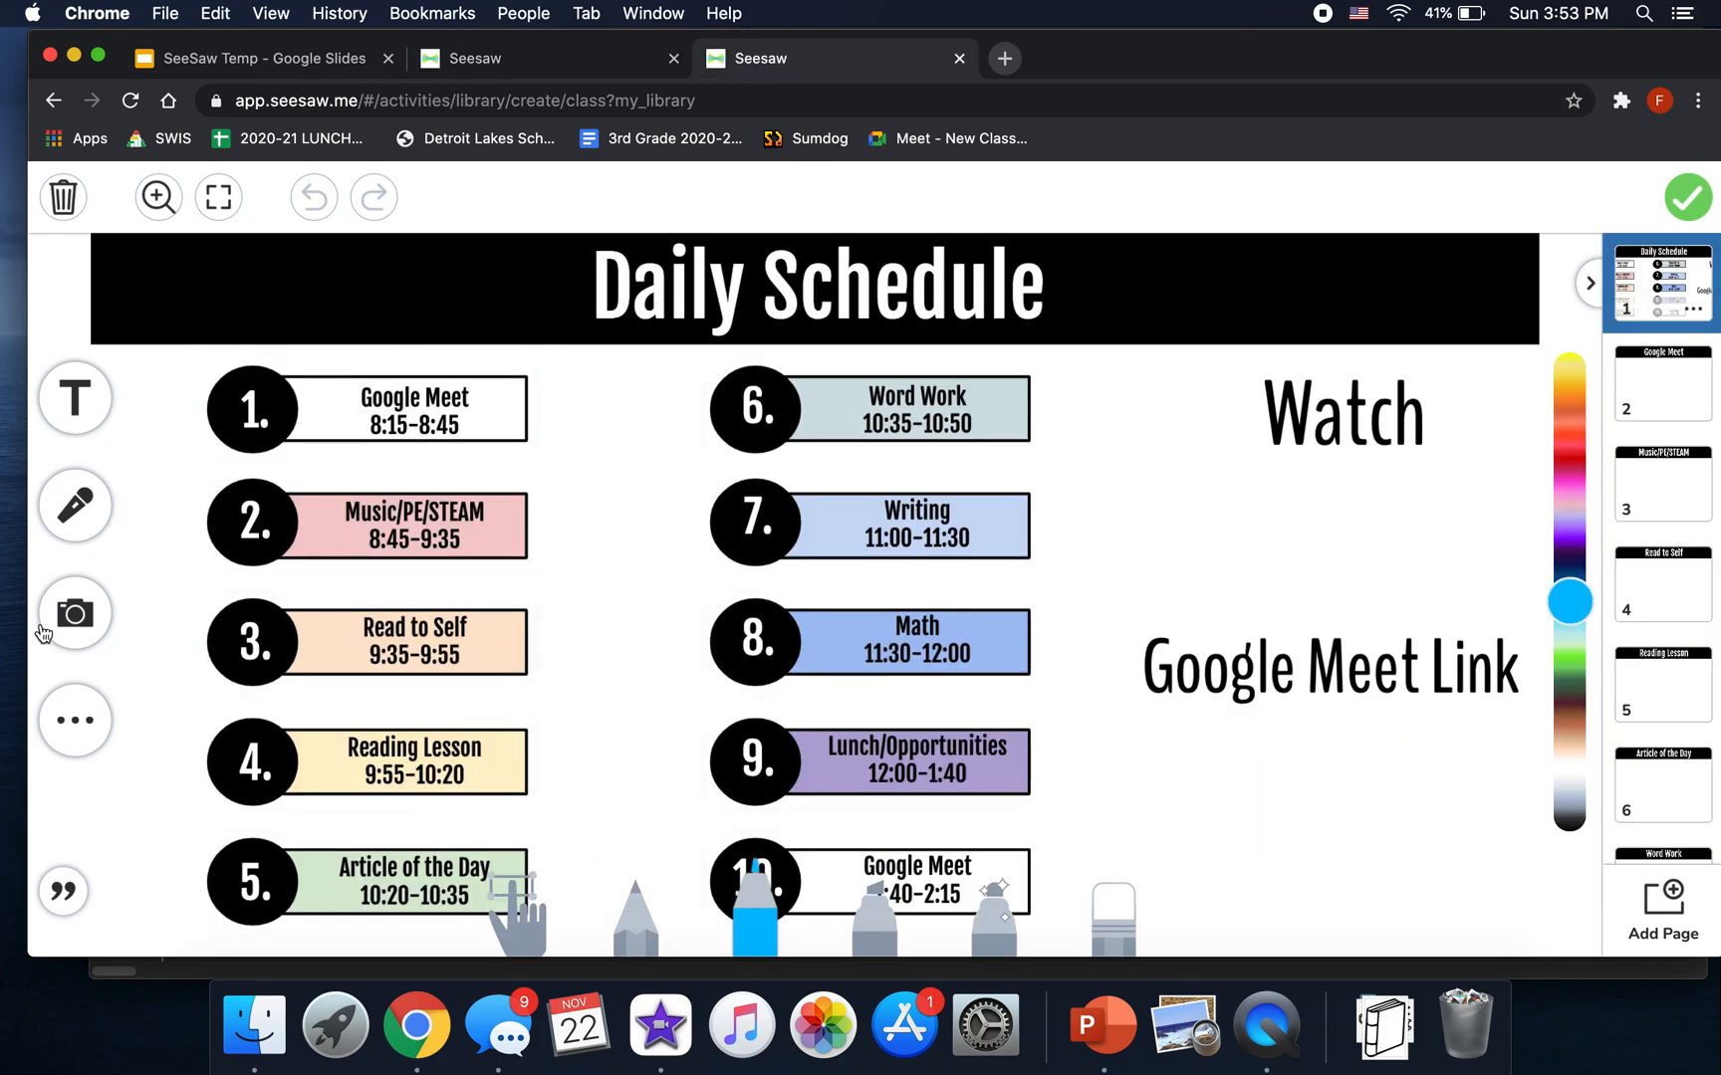
- Add a blue rectangle shape and size it over schedule item 1, Google Meet
left_click(45, 752)
left_click(72, 721)
left_click(96, 712)
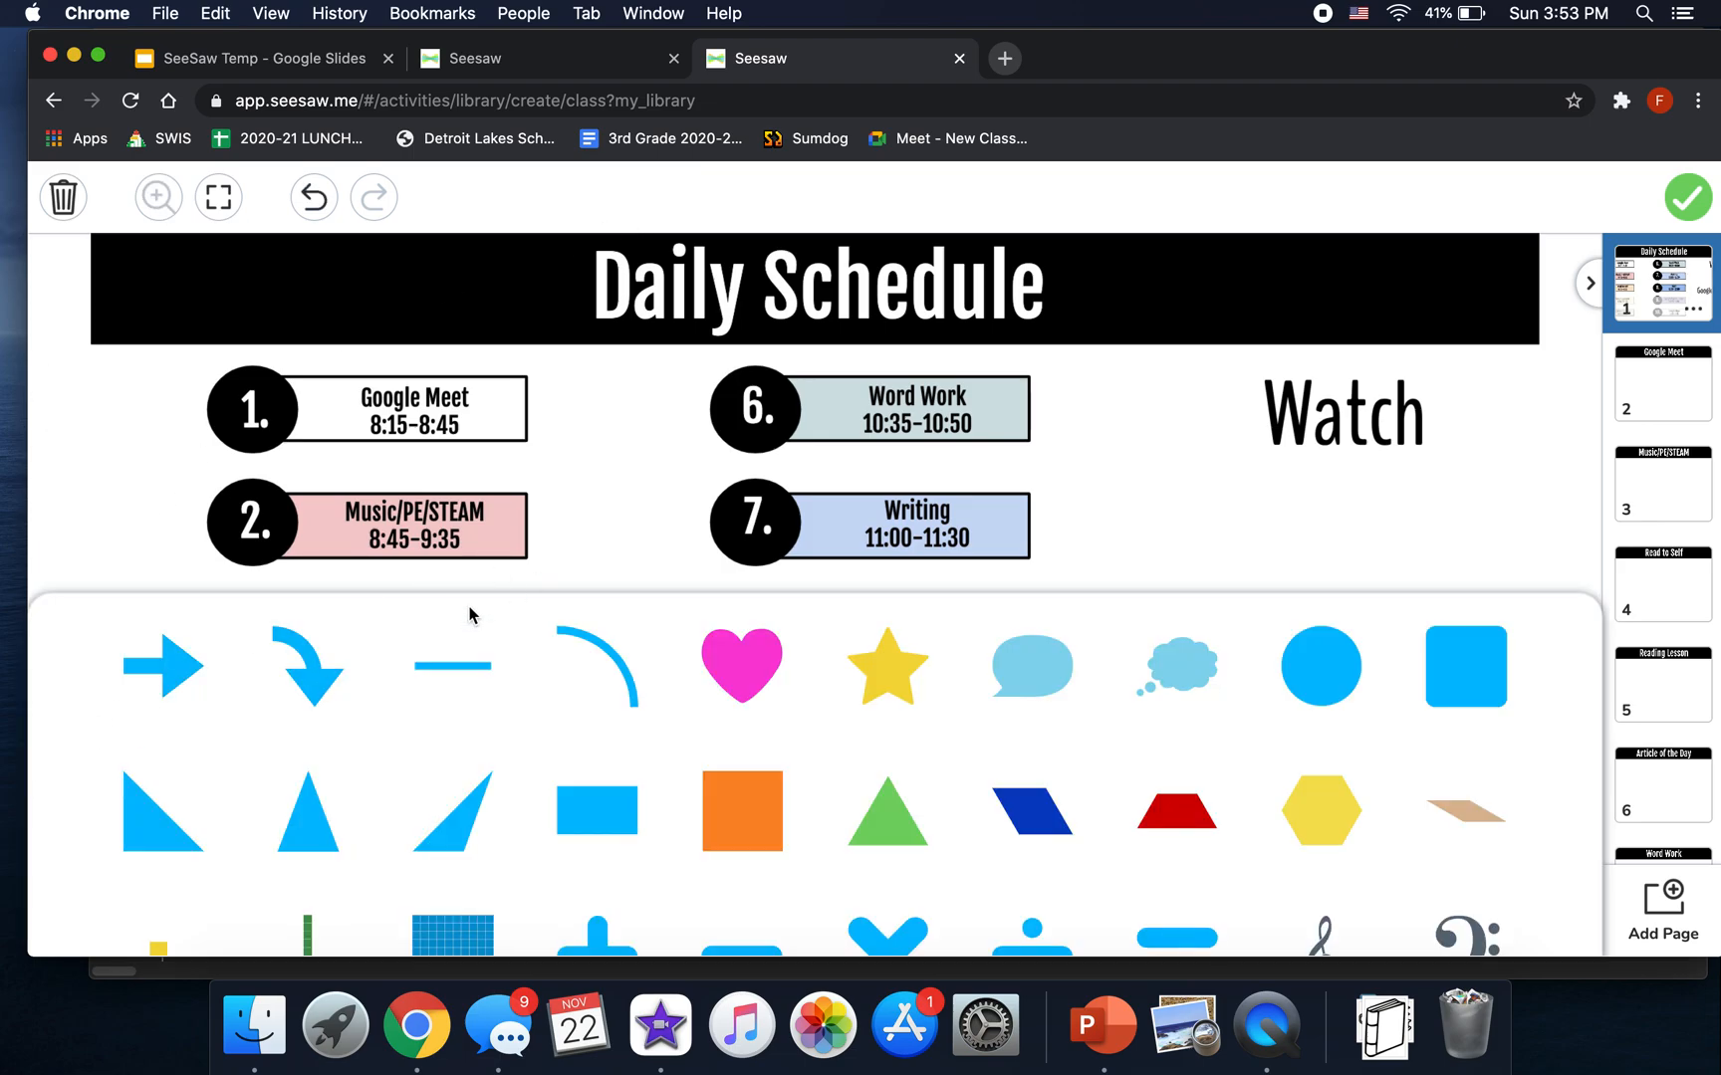
left_click(587, 809)
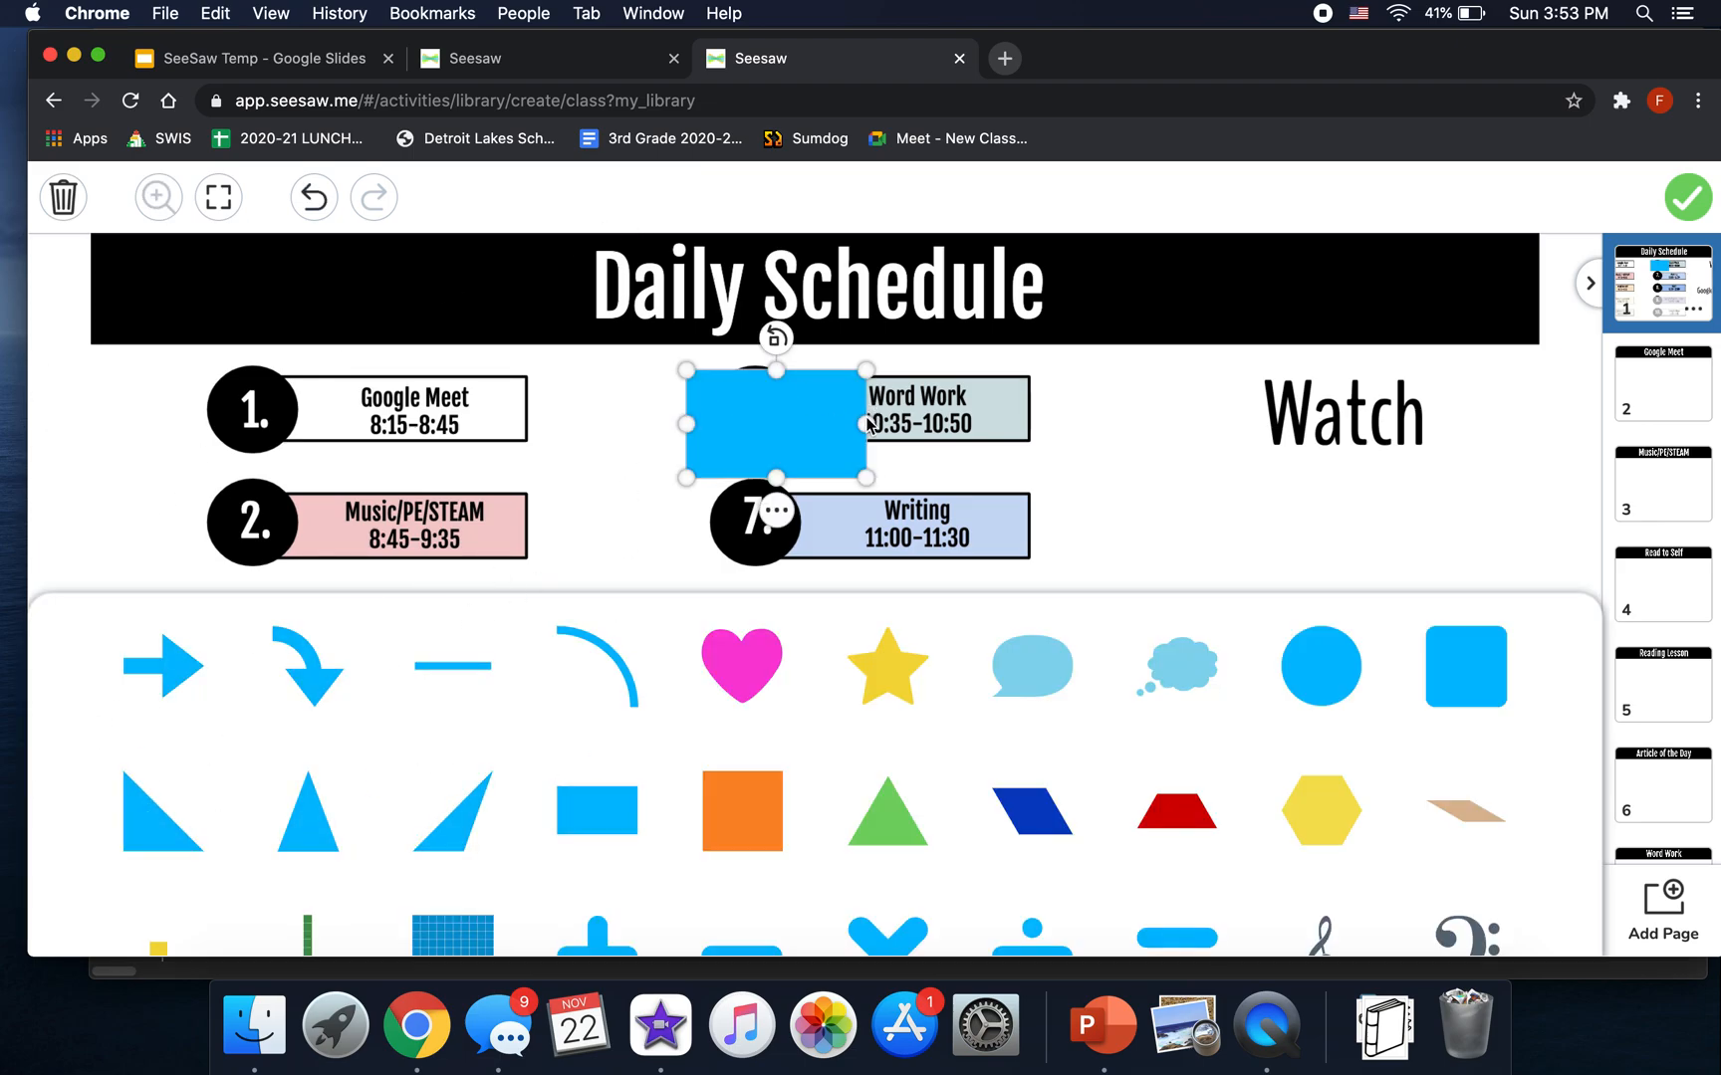
left_click_drag(865, 424, 1214, 418)
left_click_drag(1014, 399, 620, 388)
left_click_drag(713, 416, 694, 416)
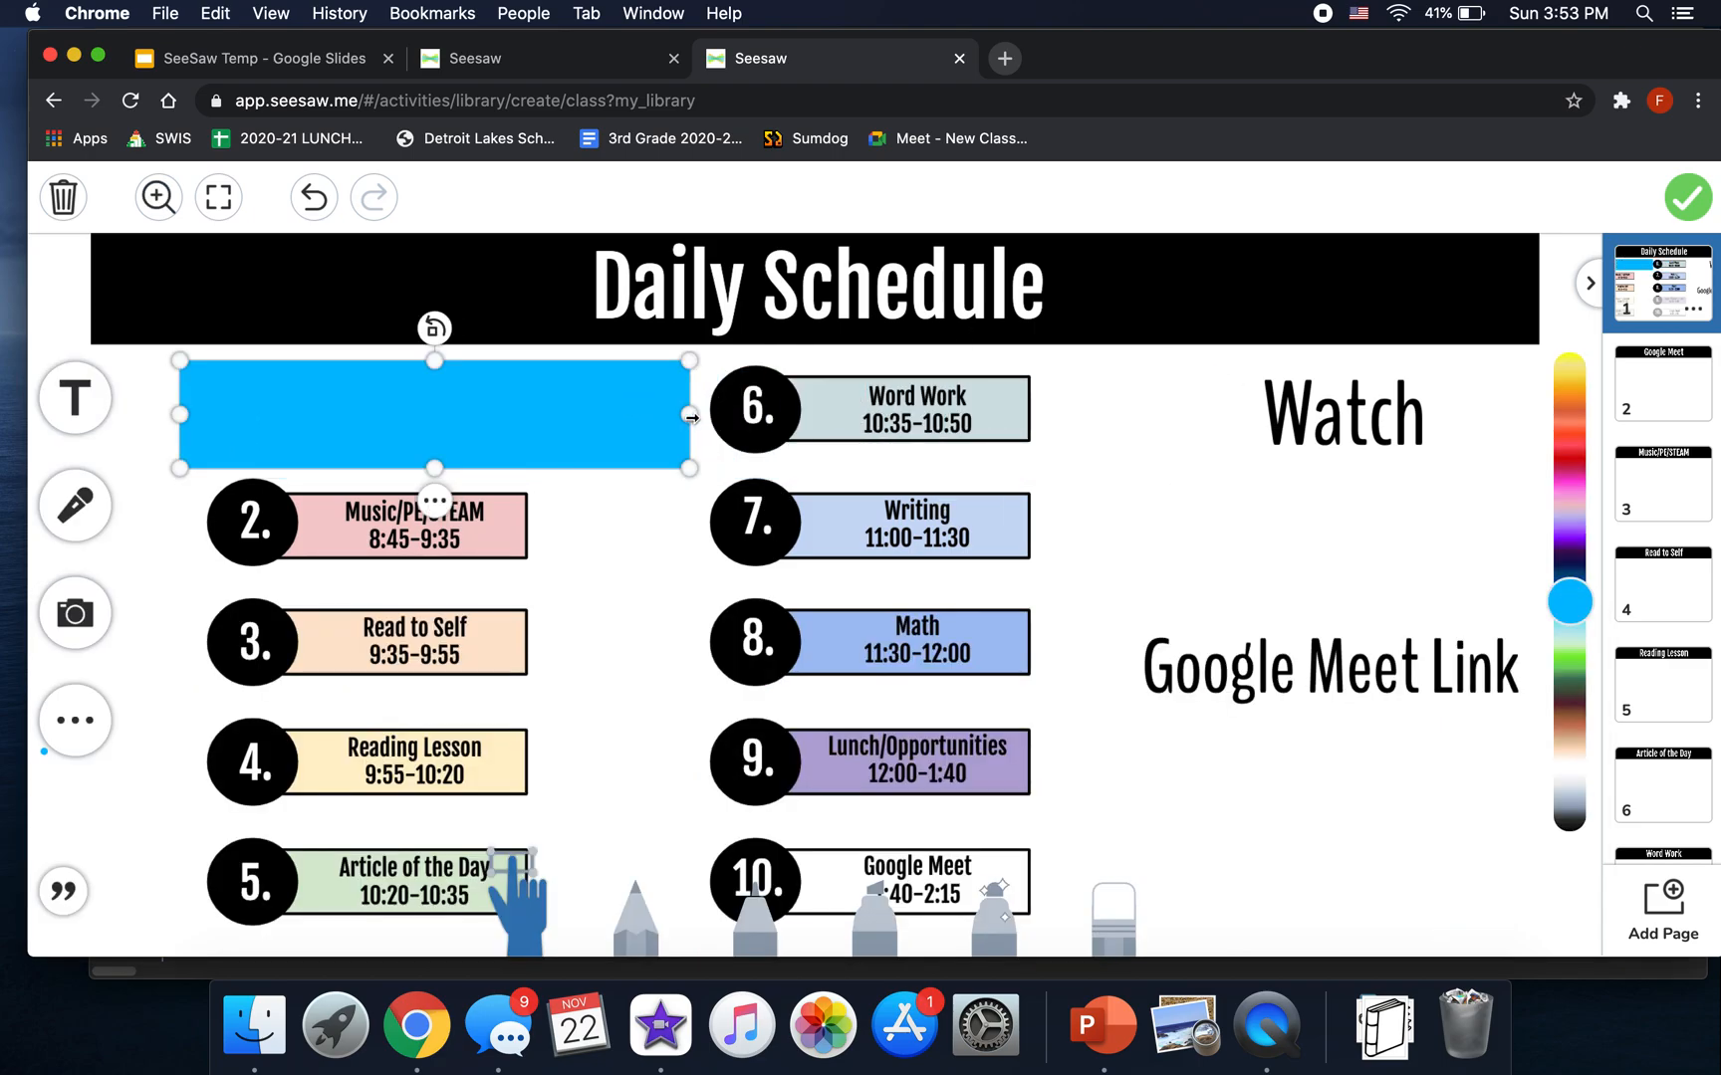
- Restyle the rectangle as a white outline and fit it around item 1
left_click(434, 501)
left_click(492, 335)
left_click_drag(615, 443, 614, 584)
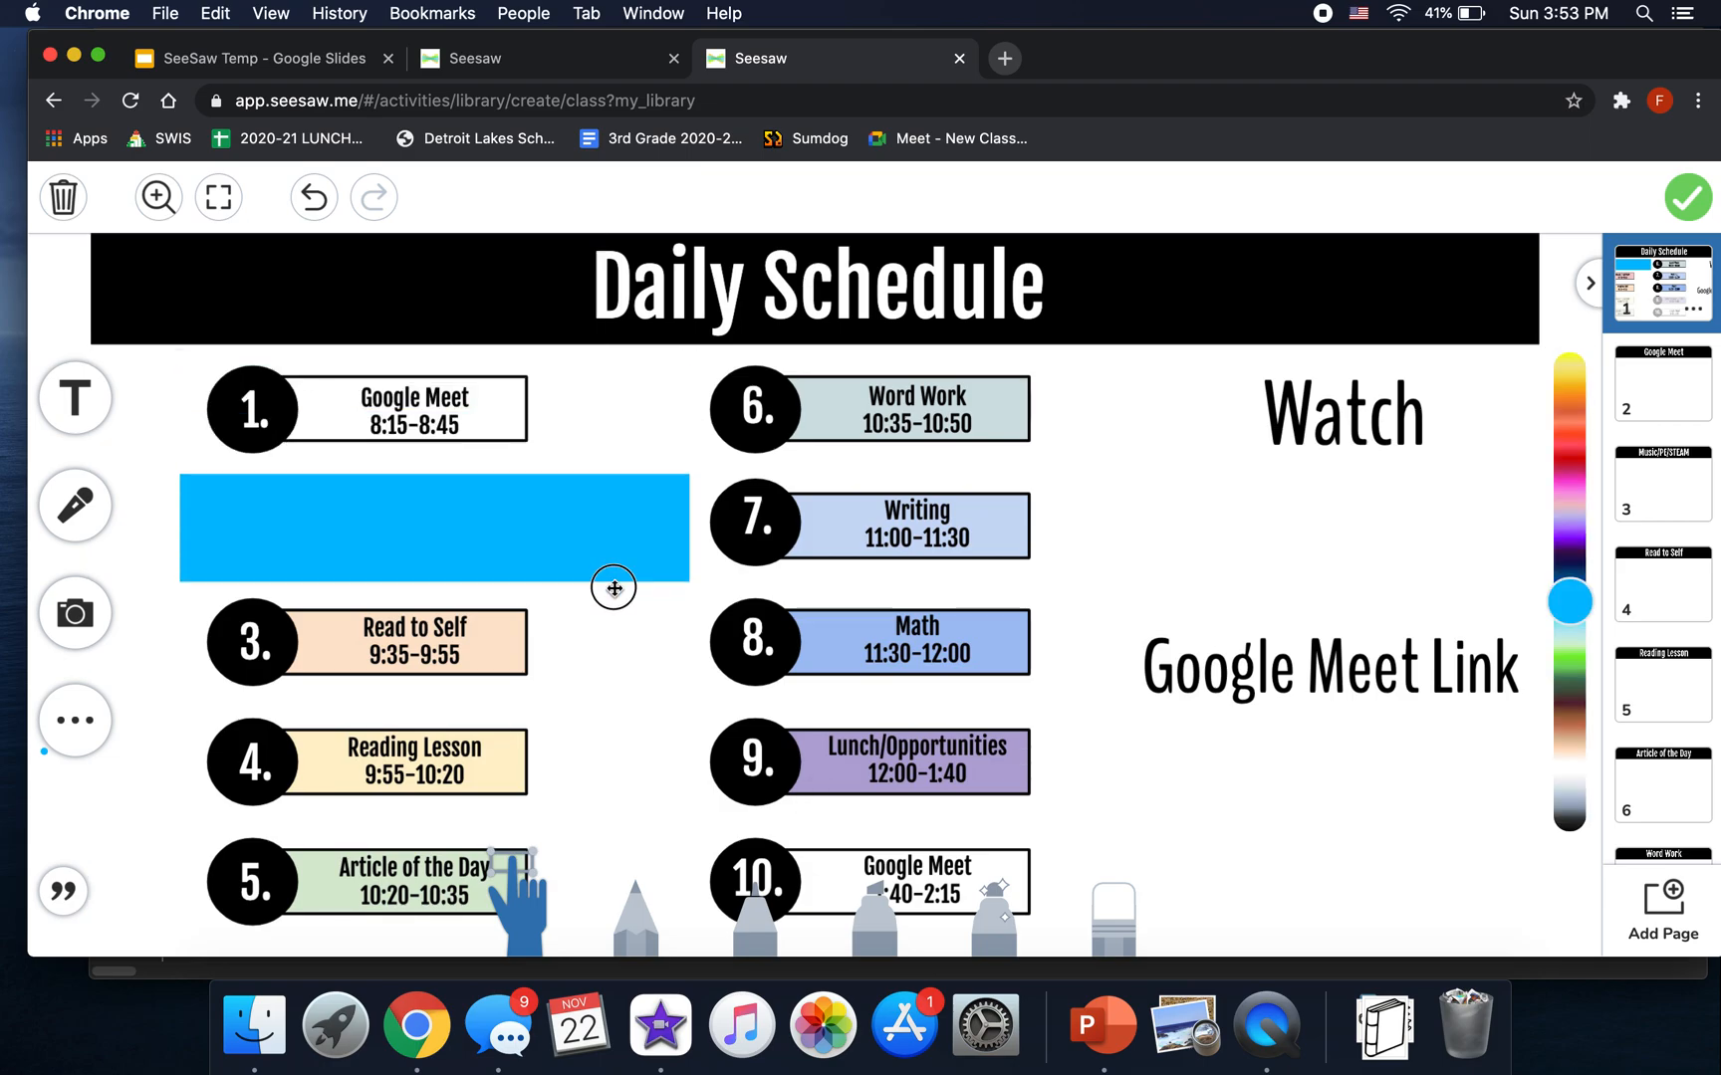
left_click(432, 485)
left_click(499, 295)
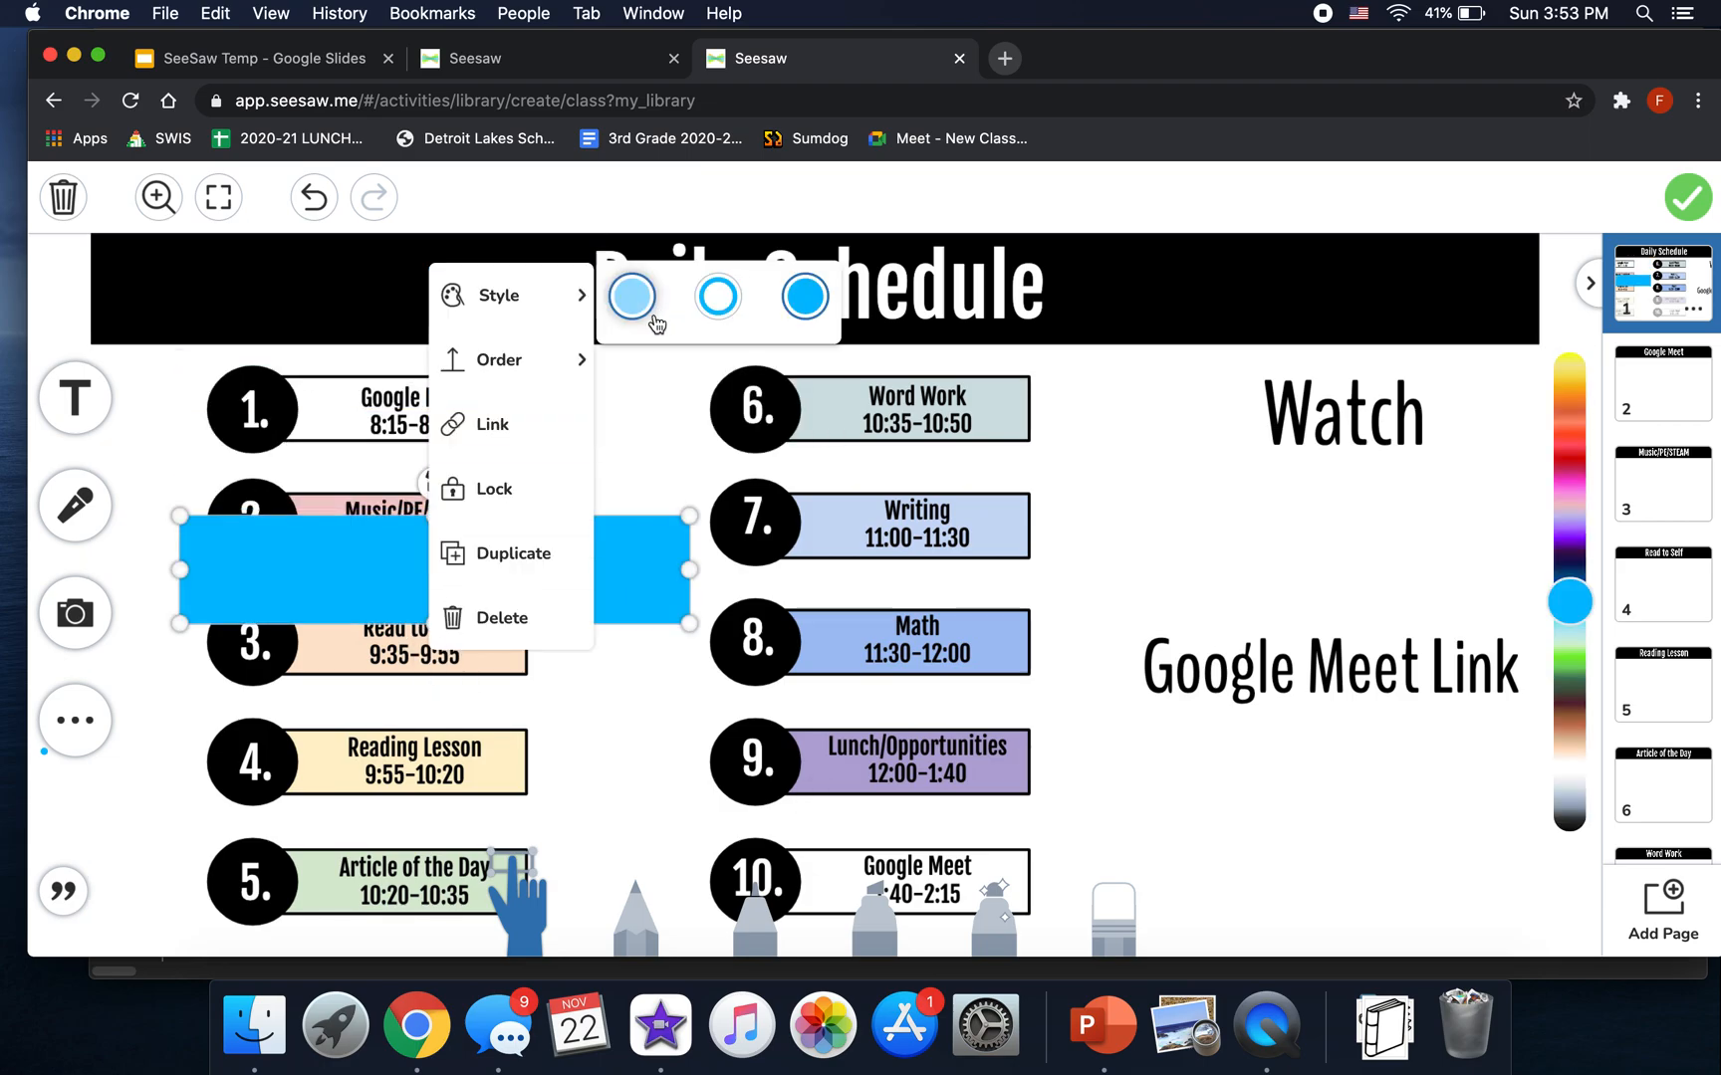
left_click(717, 296)
left_click_drag(1571, 617, 1570, 769)
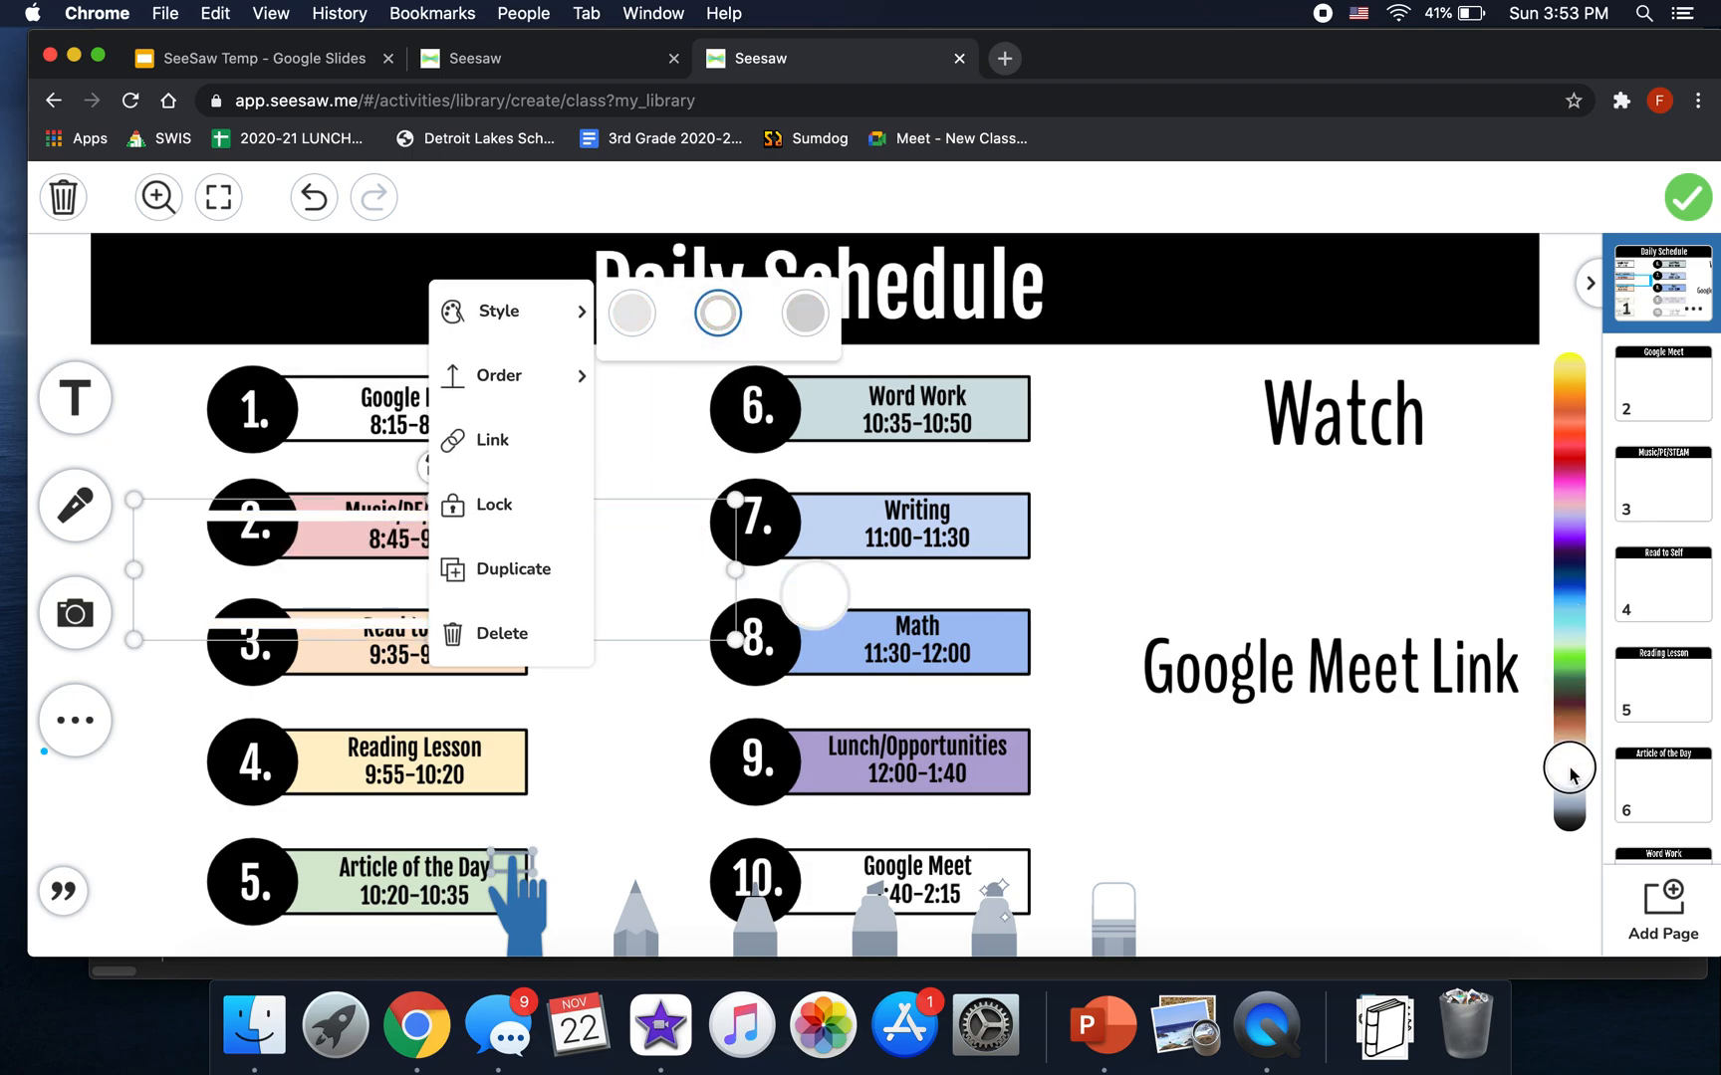
left_click_drag(553, 617, 568, 454)
mouse_move(739, 419)
left_mouse_down()
mouse_move(542, 416)
mouse_move(582, 420)
left_mouse_up()
- Link the item 1 rectangle to Page 2
left_click(362, 508)
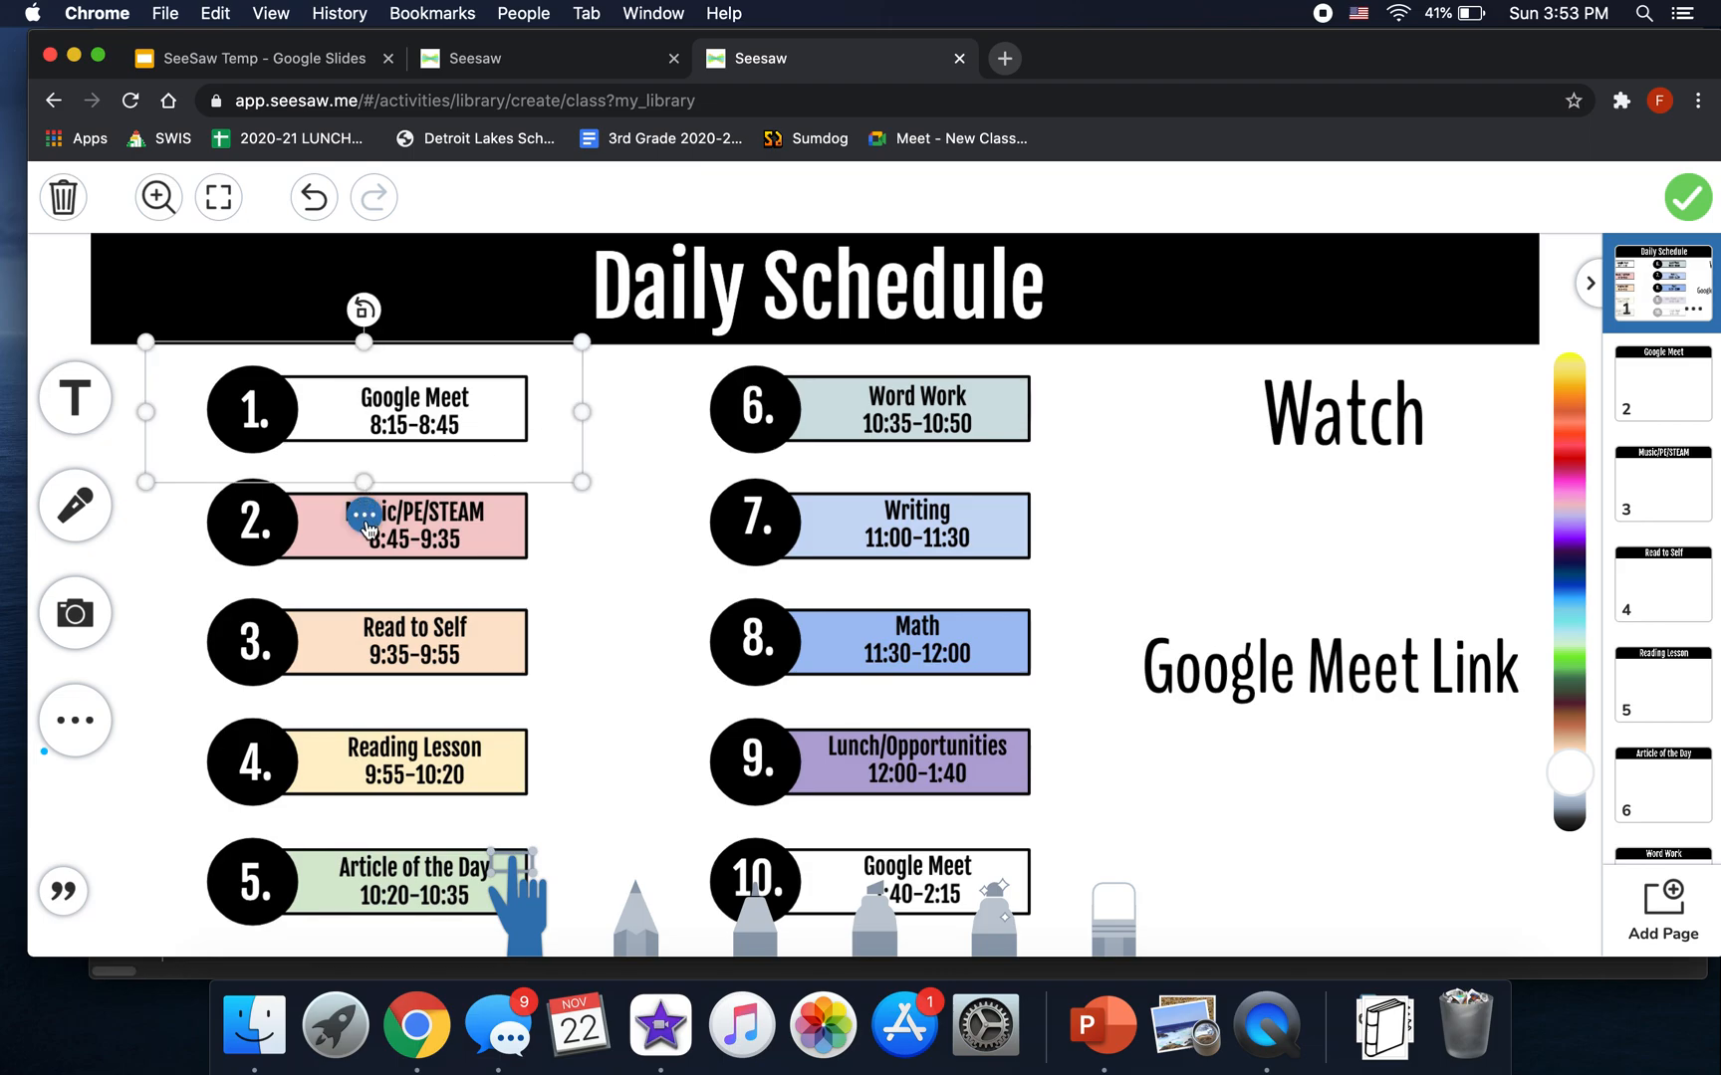
left_click(486, 287)
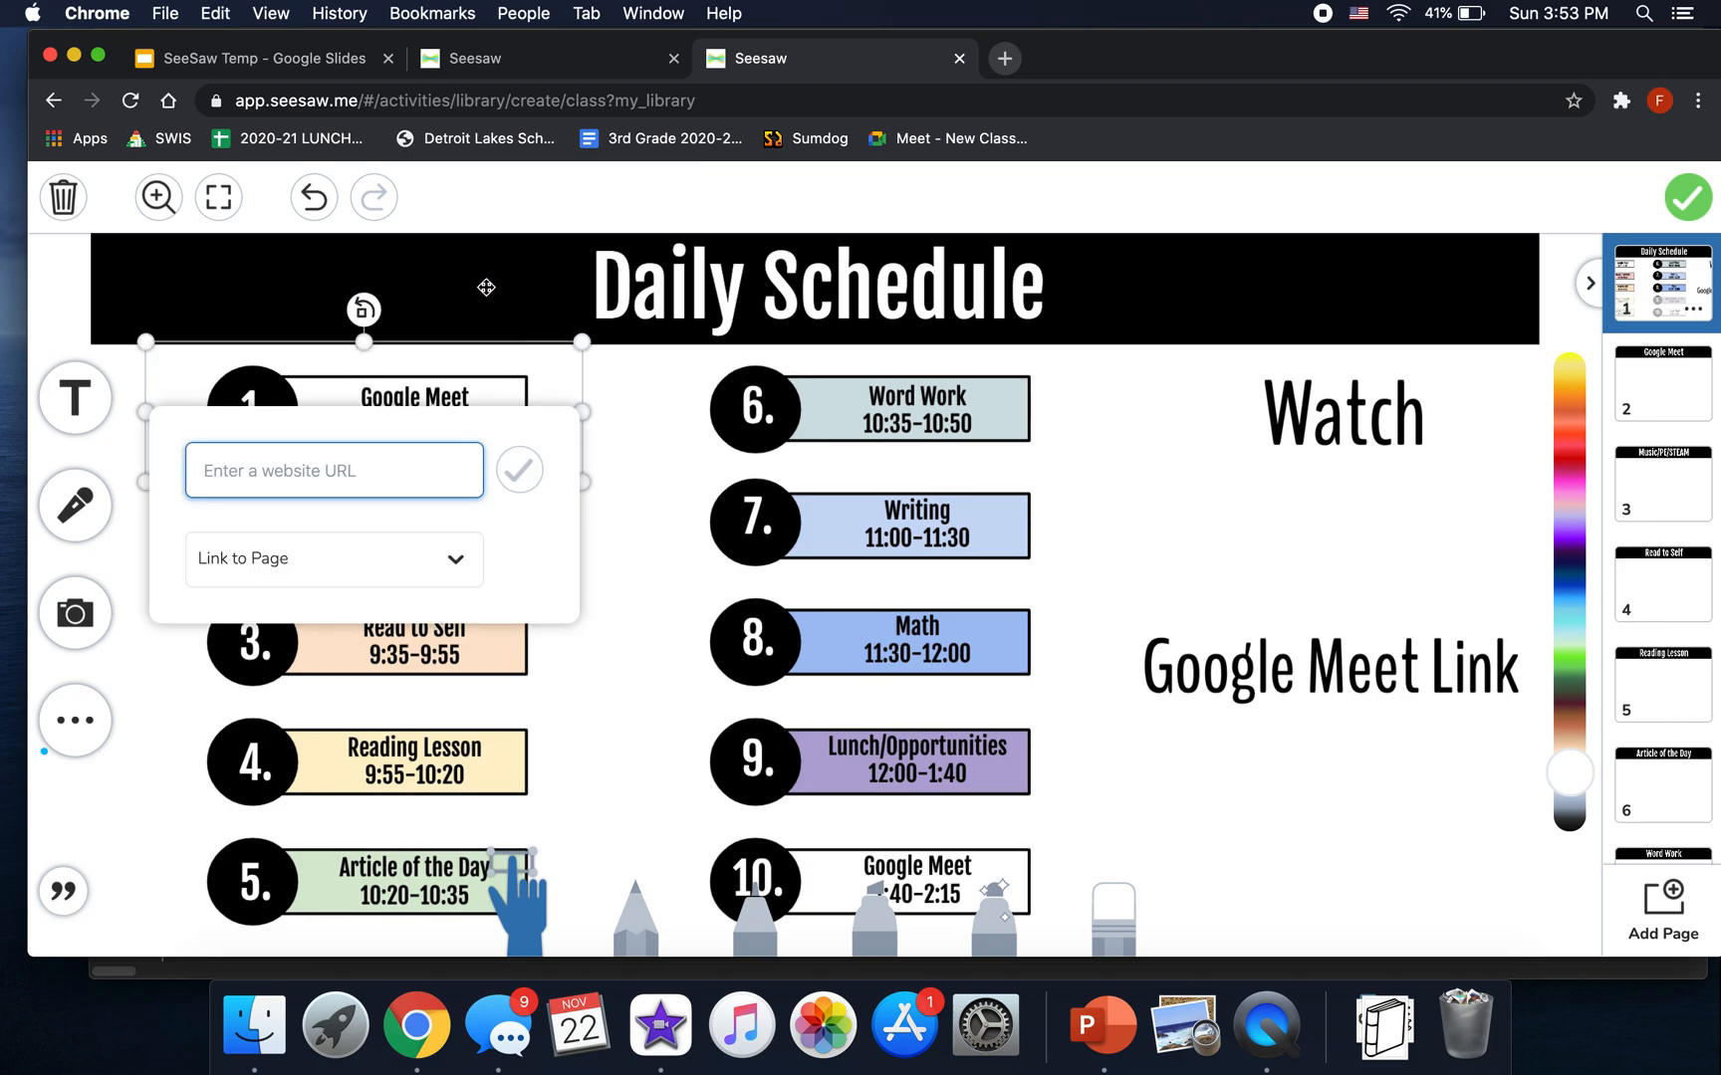
left_click(378, 583)
left_click(269, 377)
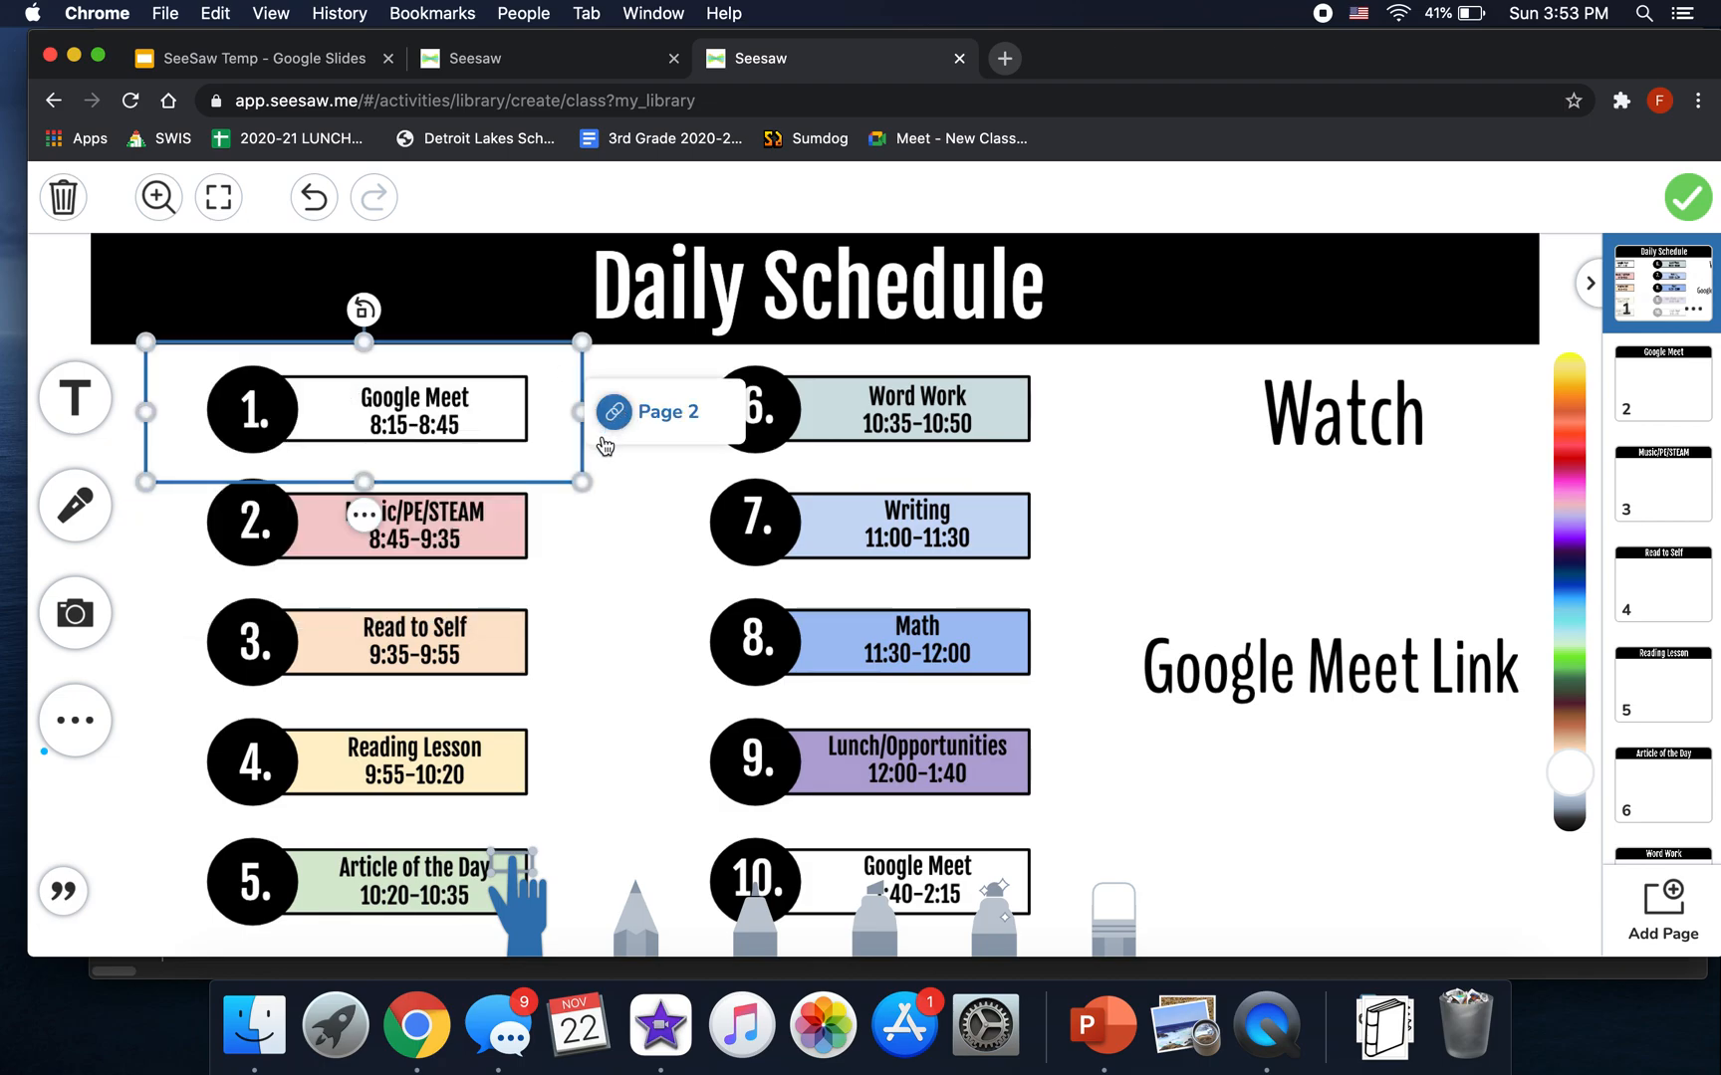
- Duplicate the area over Music/PE/STEAM, link it to Page 3, lock it, and open page 3
left_click(364, 514)
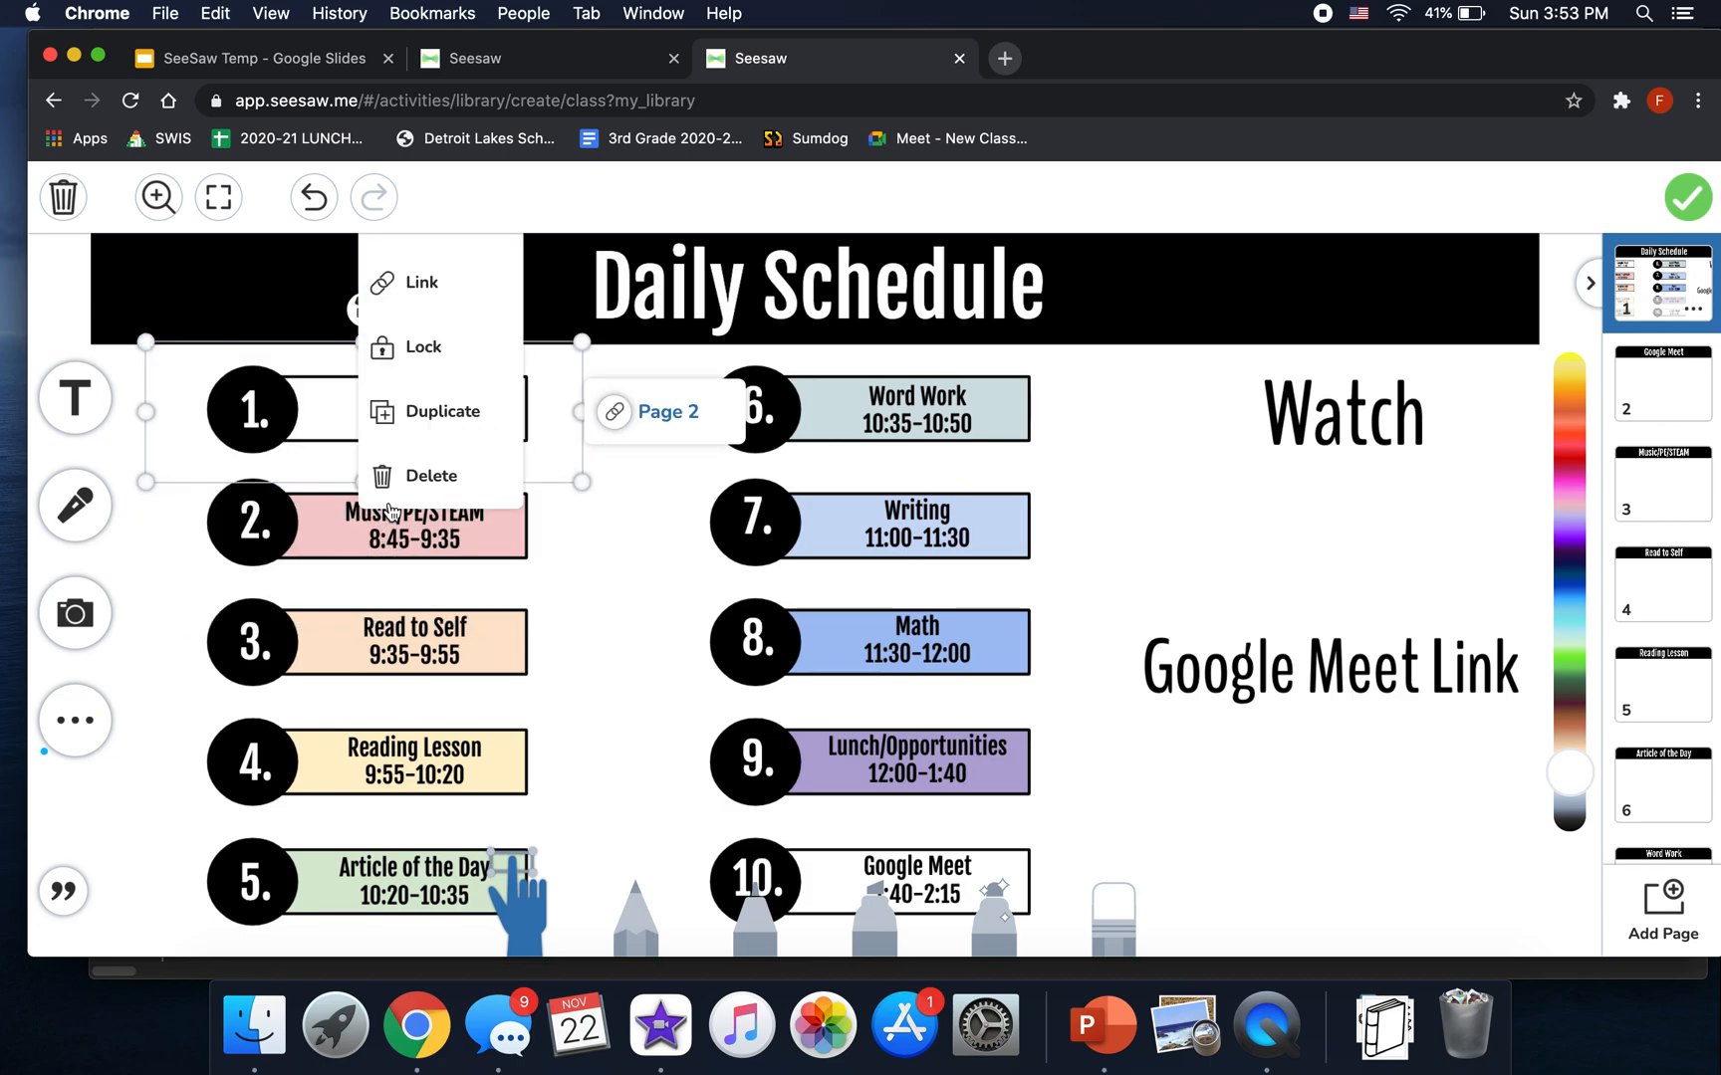
left_click(444, 418)
left_click(414, 550)
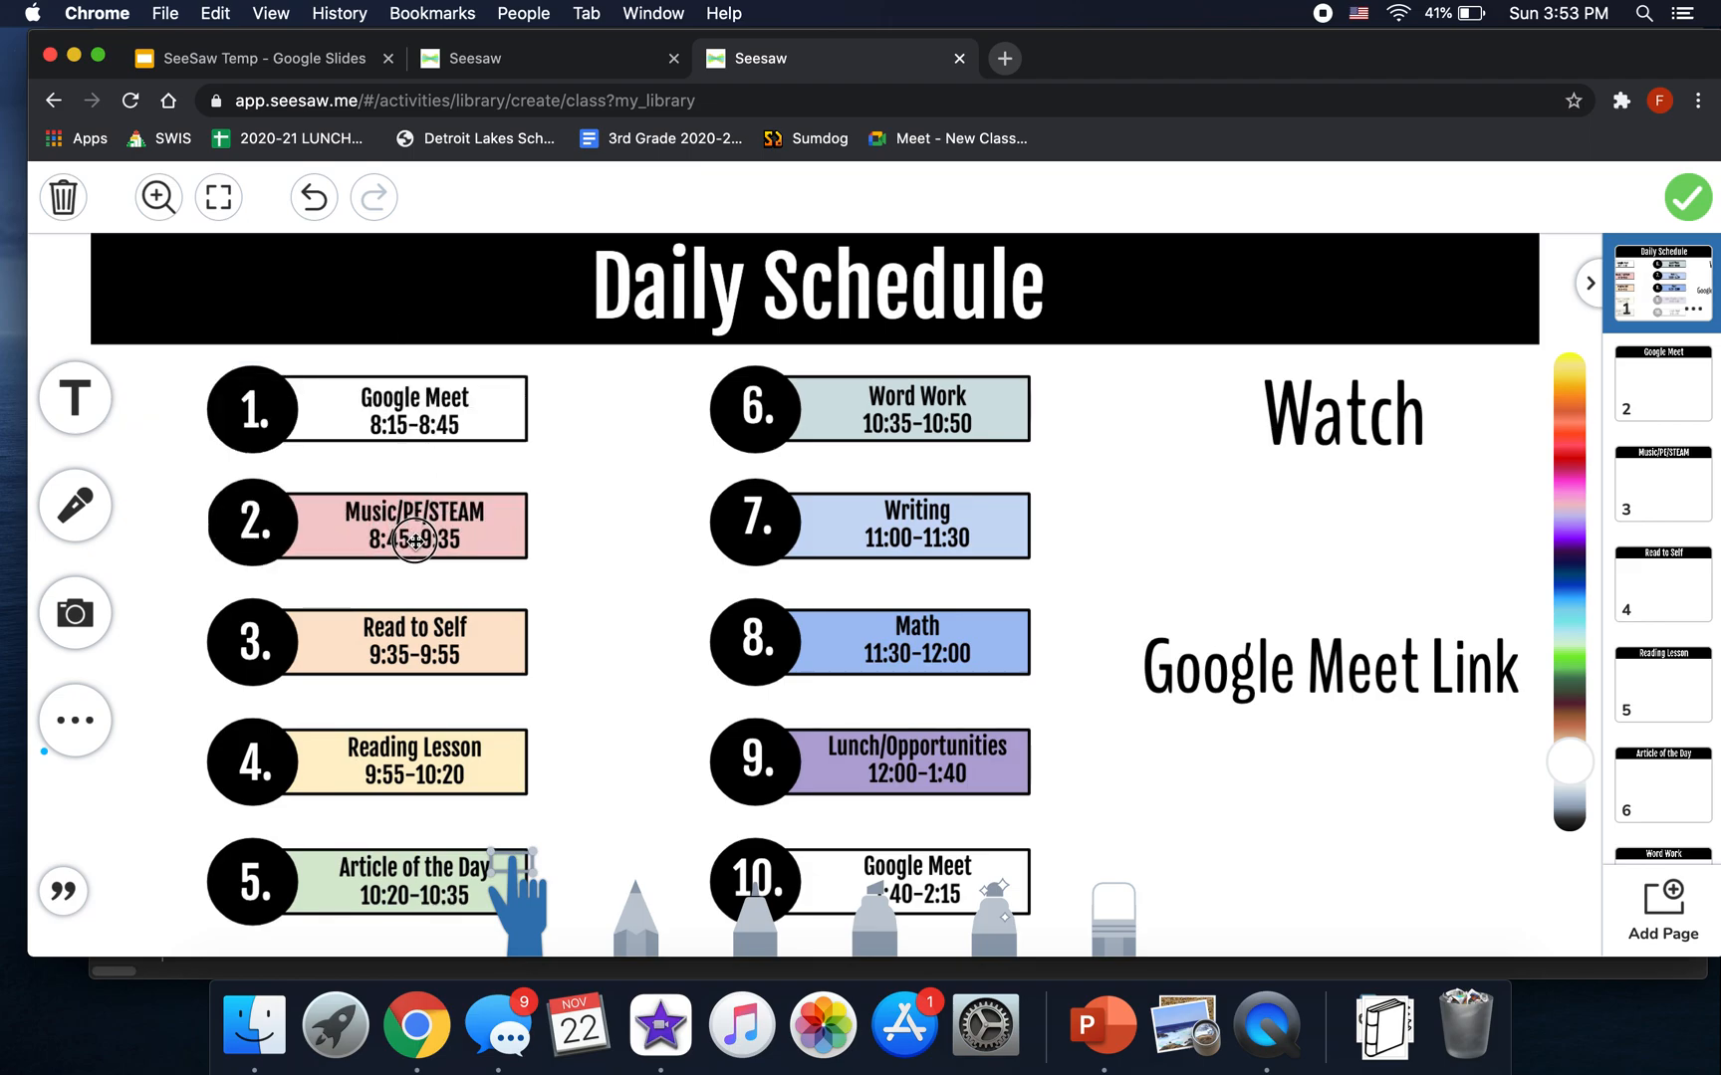
left_click(414, 542)
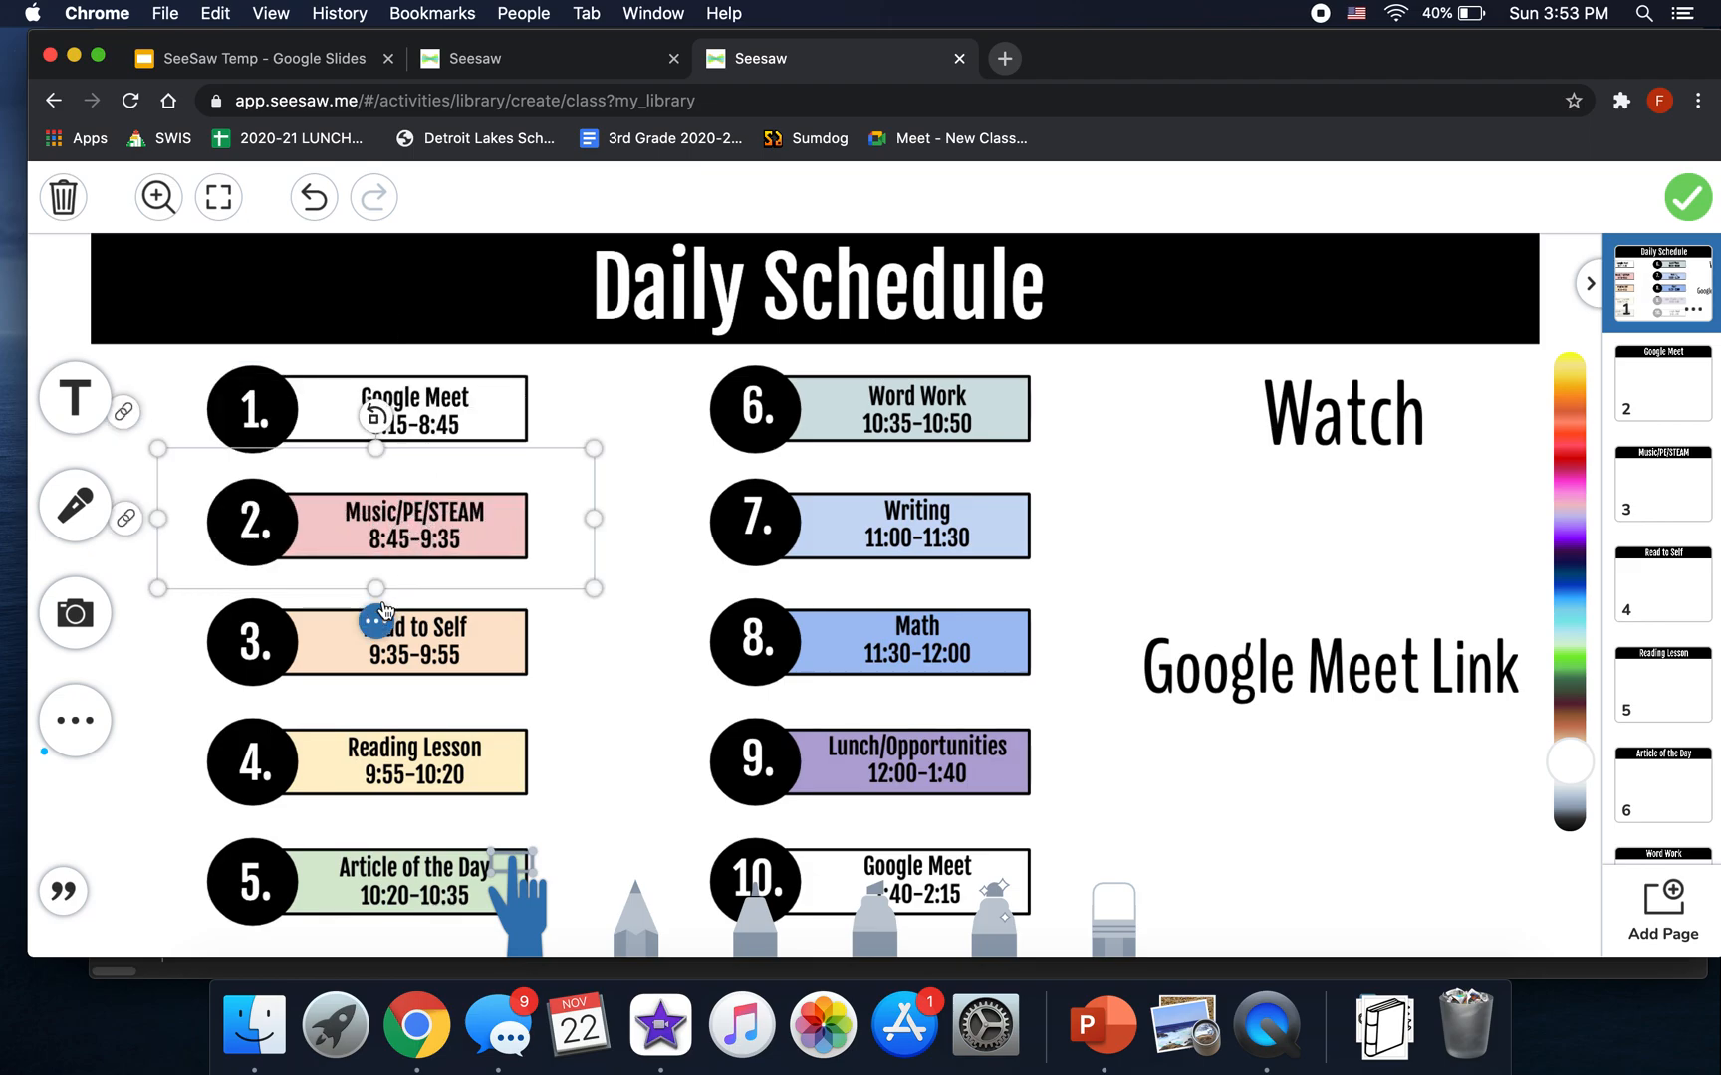
left_click(370, 616)
left_click(468, 396)
left_click(443, 629)
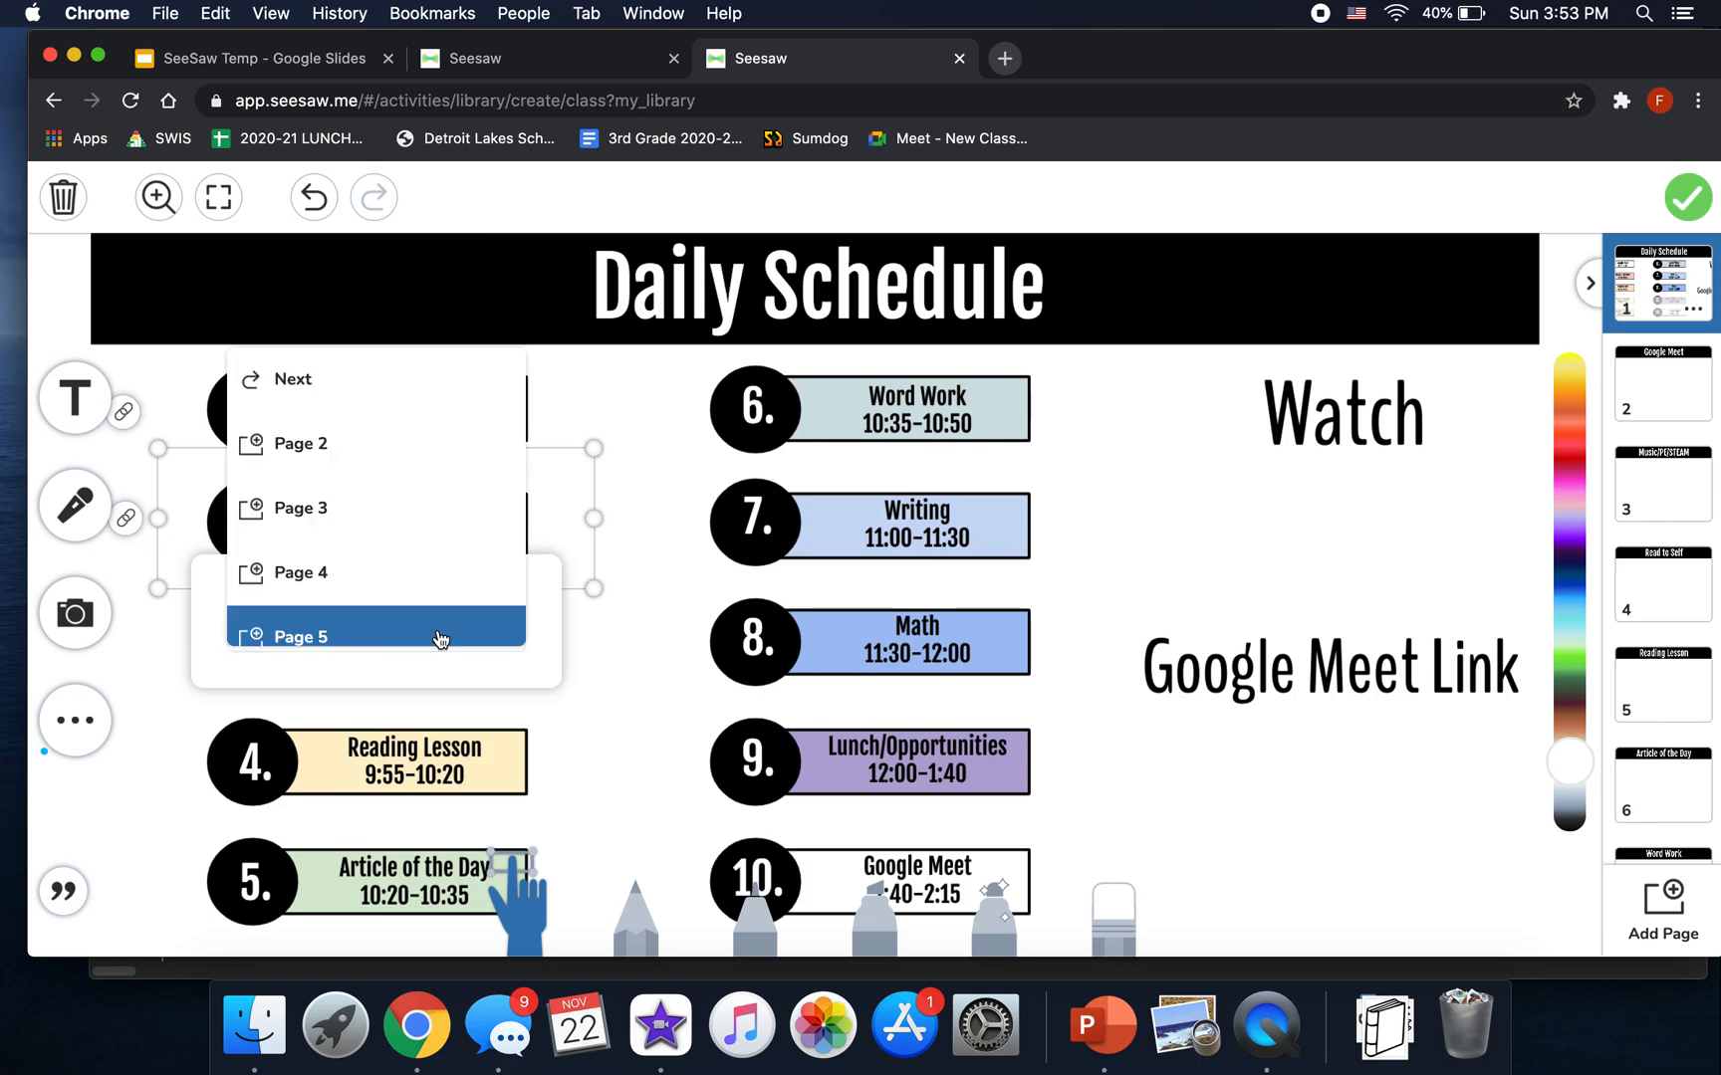
left_click(351, 509)
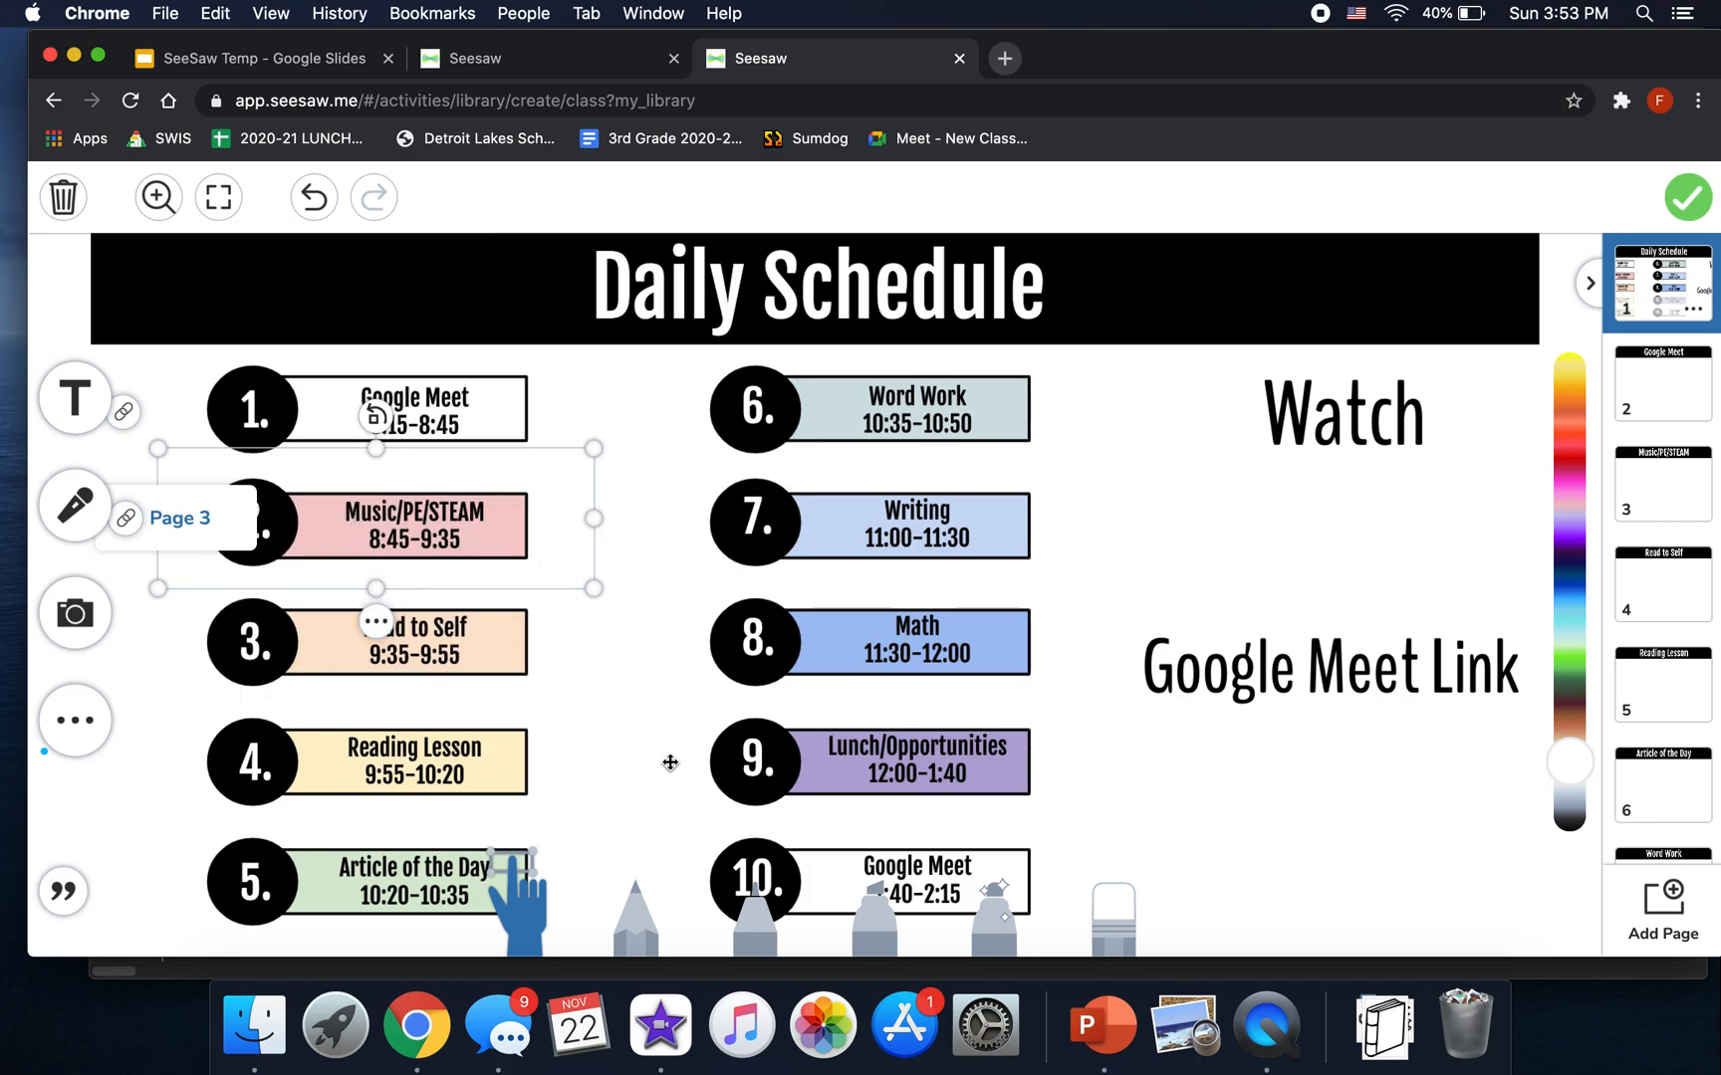
left_click(375, 625)
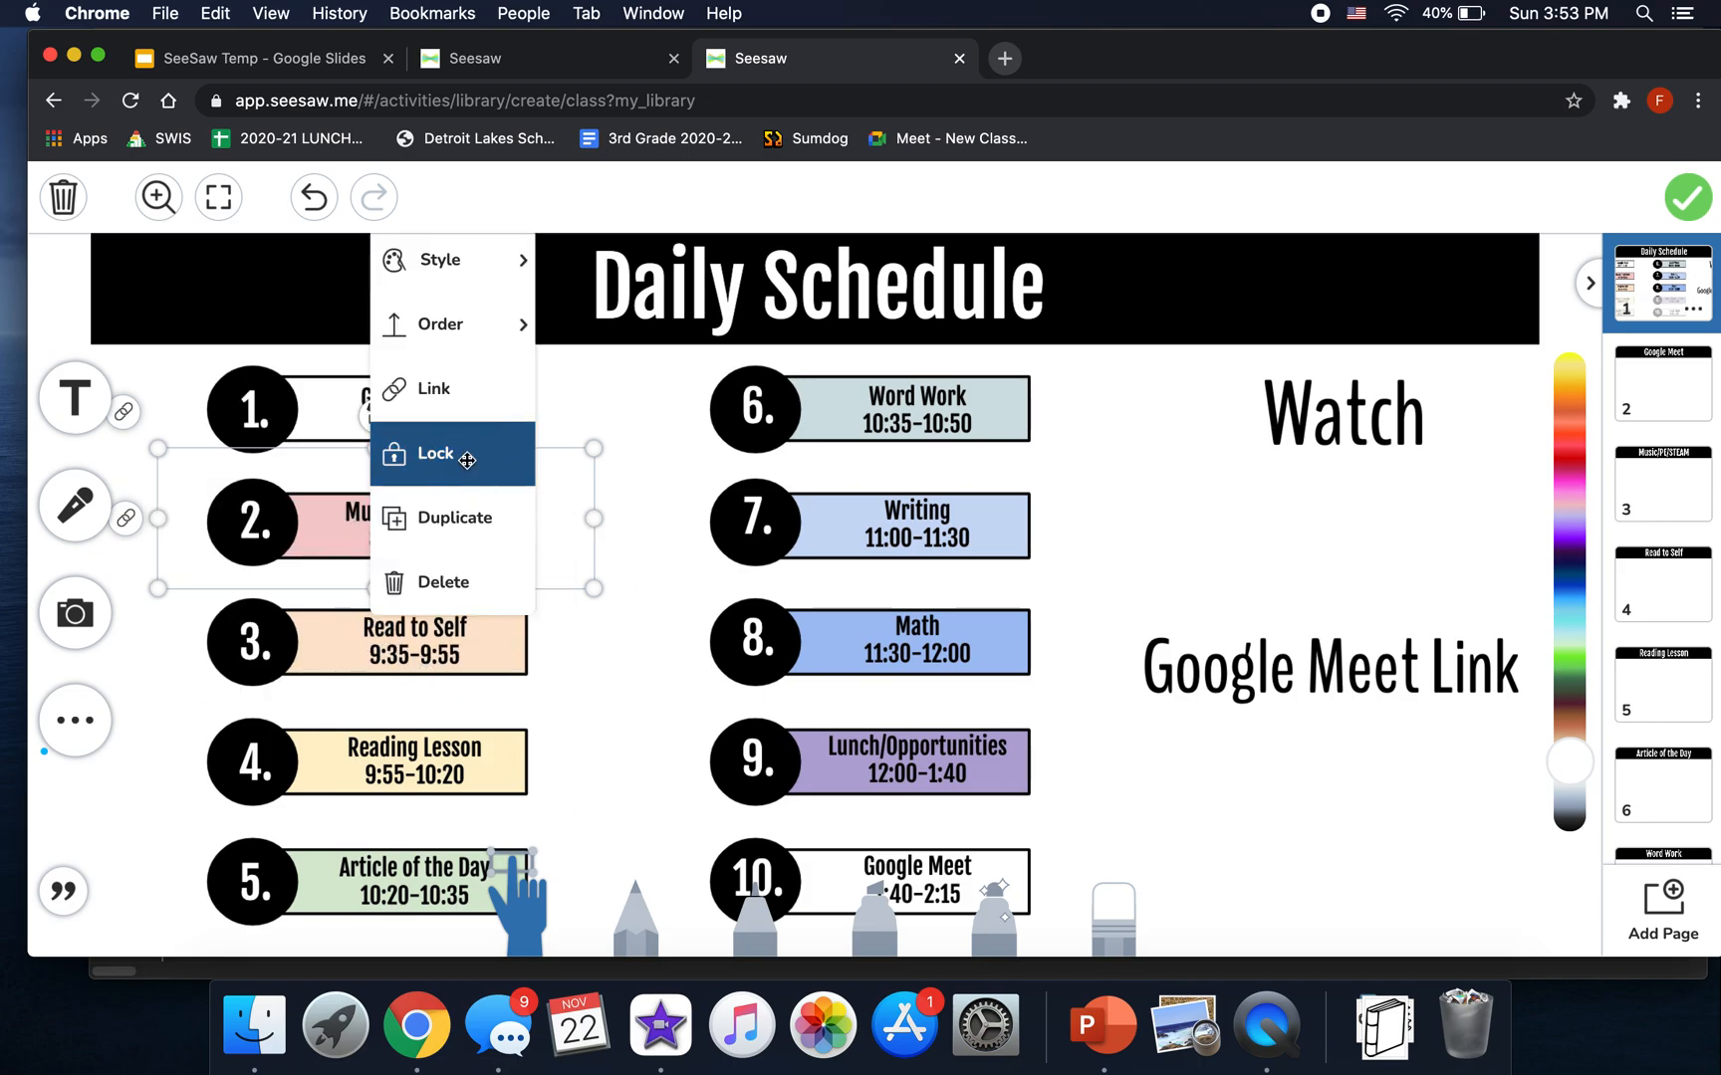
left_click(466, 463)
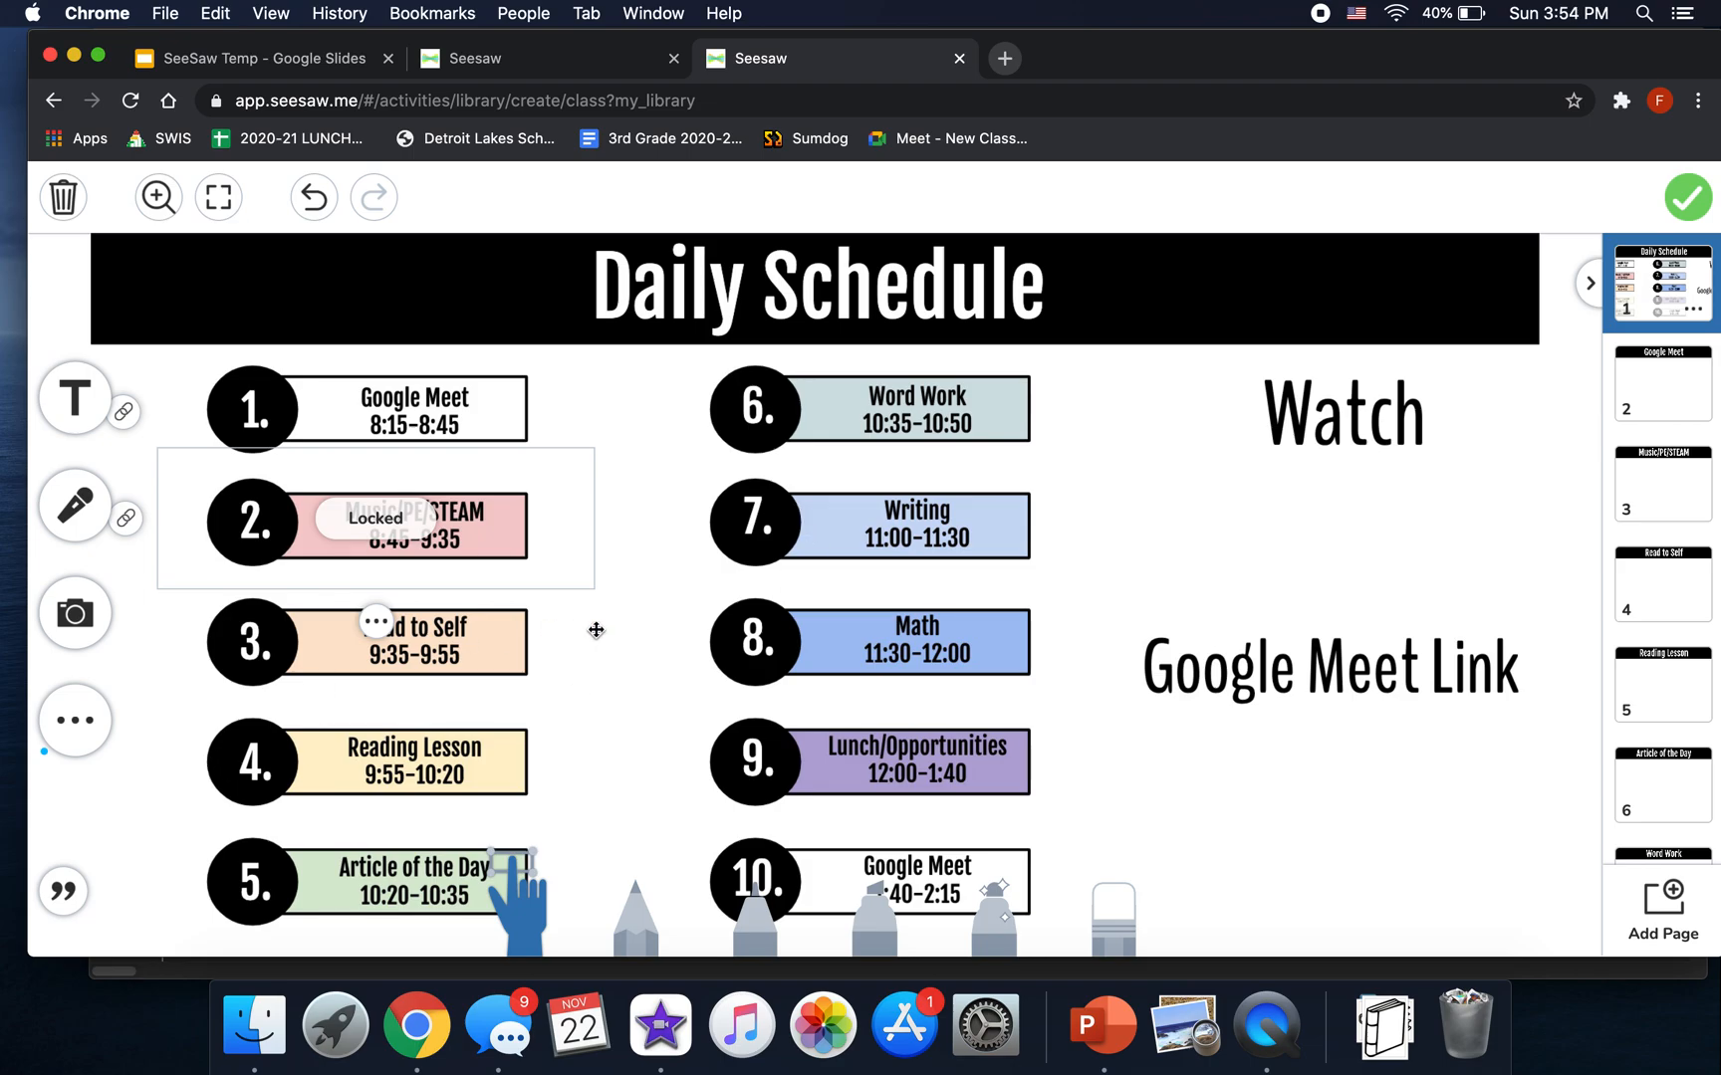
left_click(134, 527)
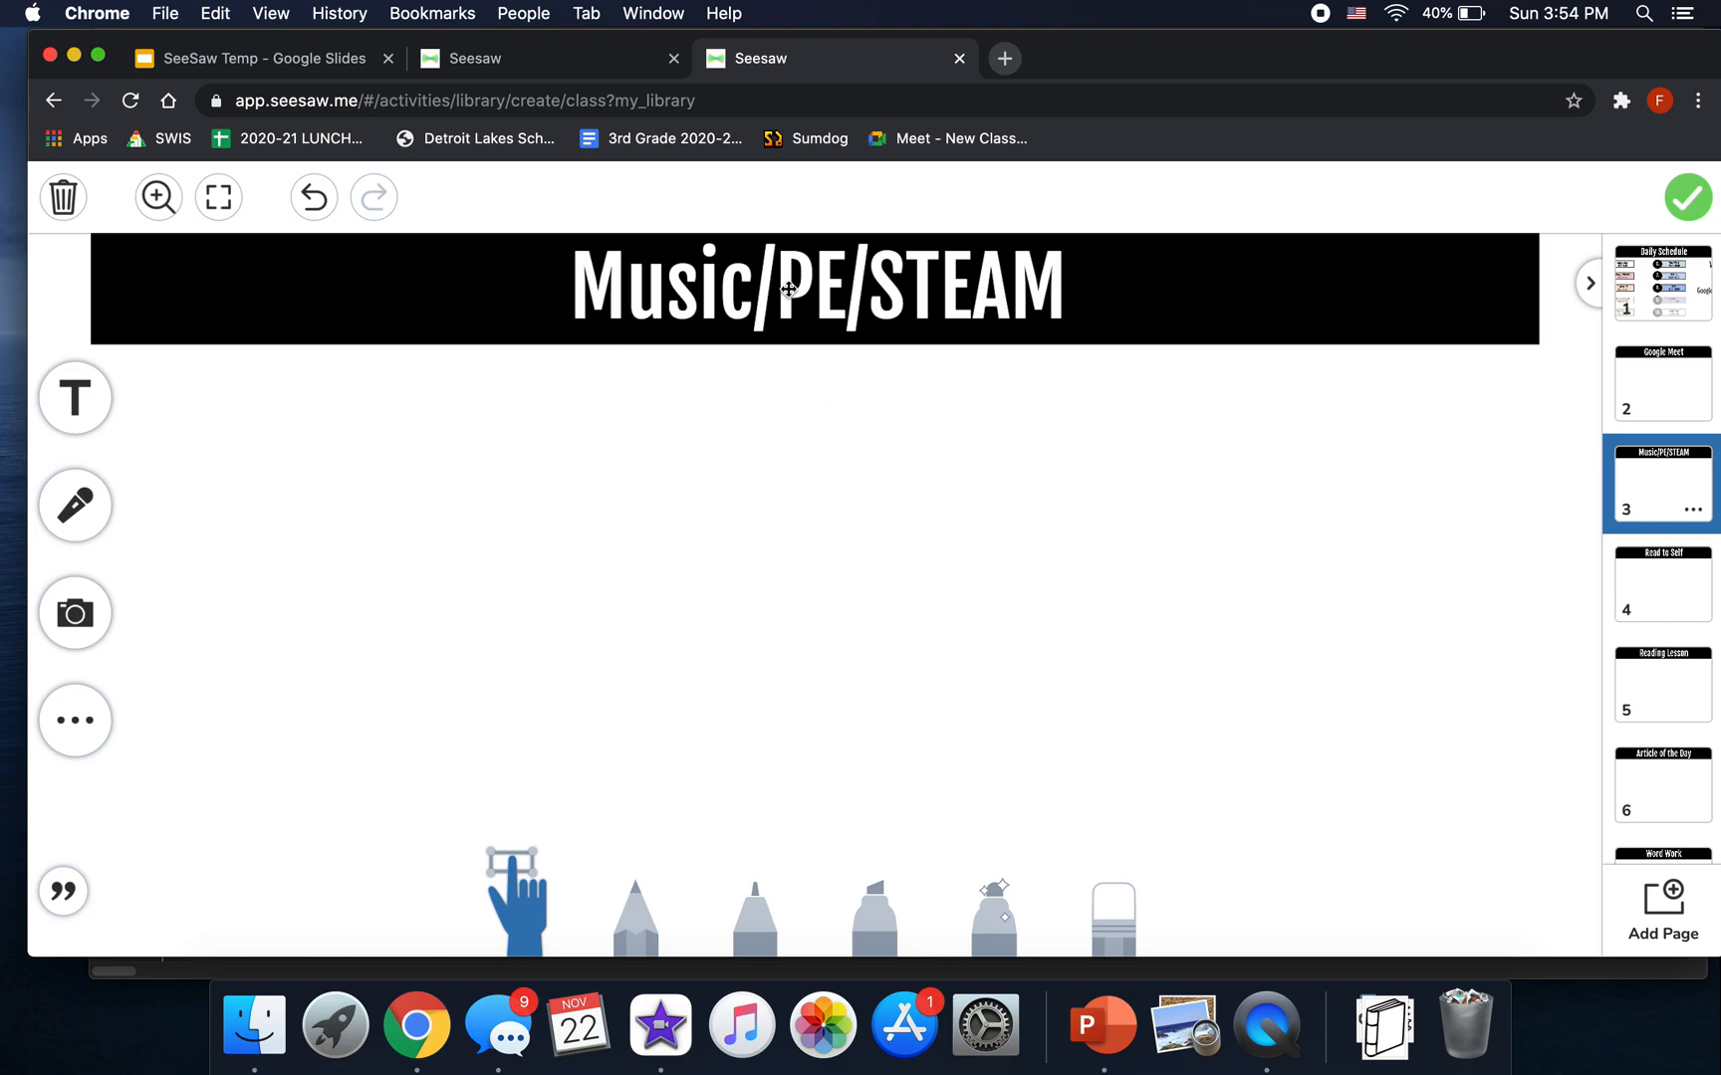
- Create a text box reading 'Back to schedule'
left_click(88, 431)
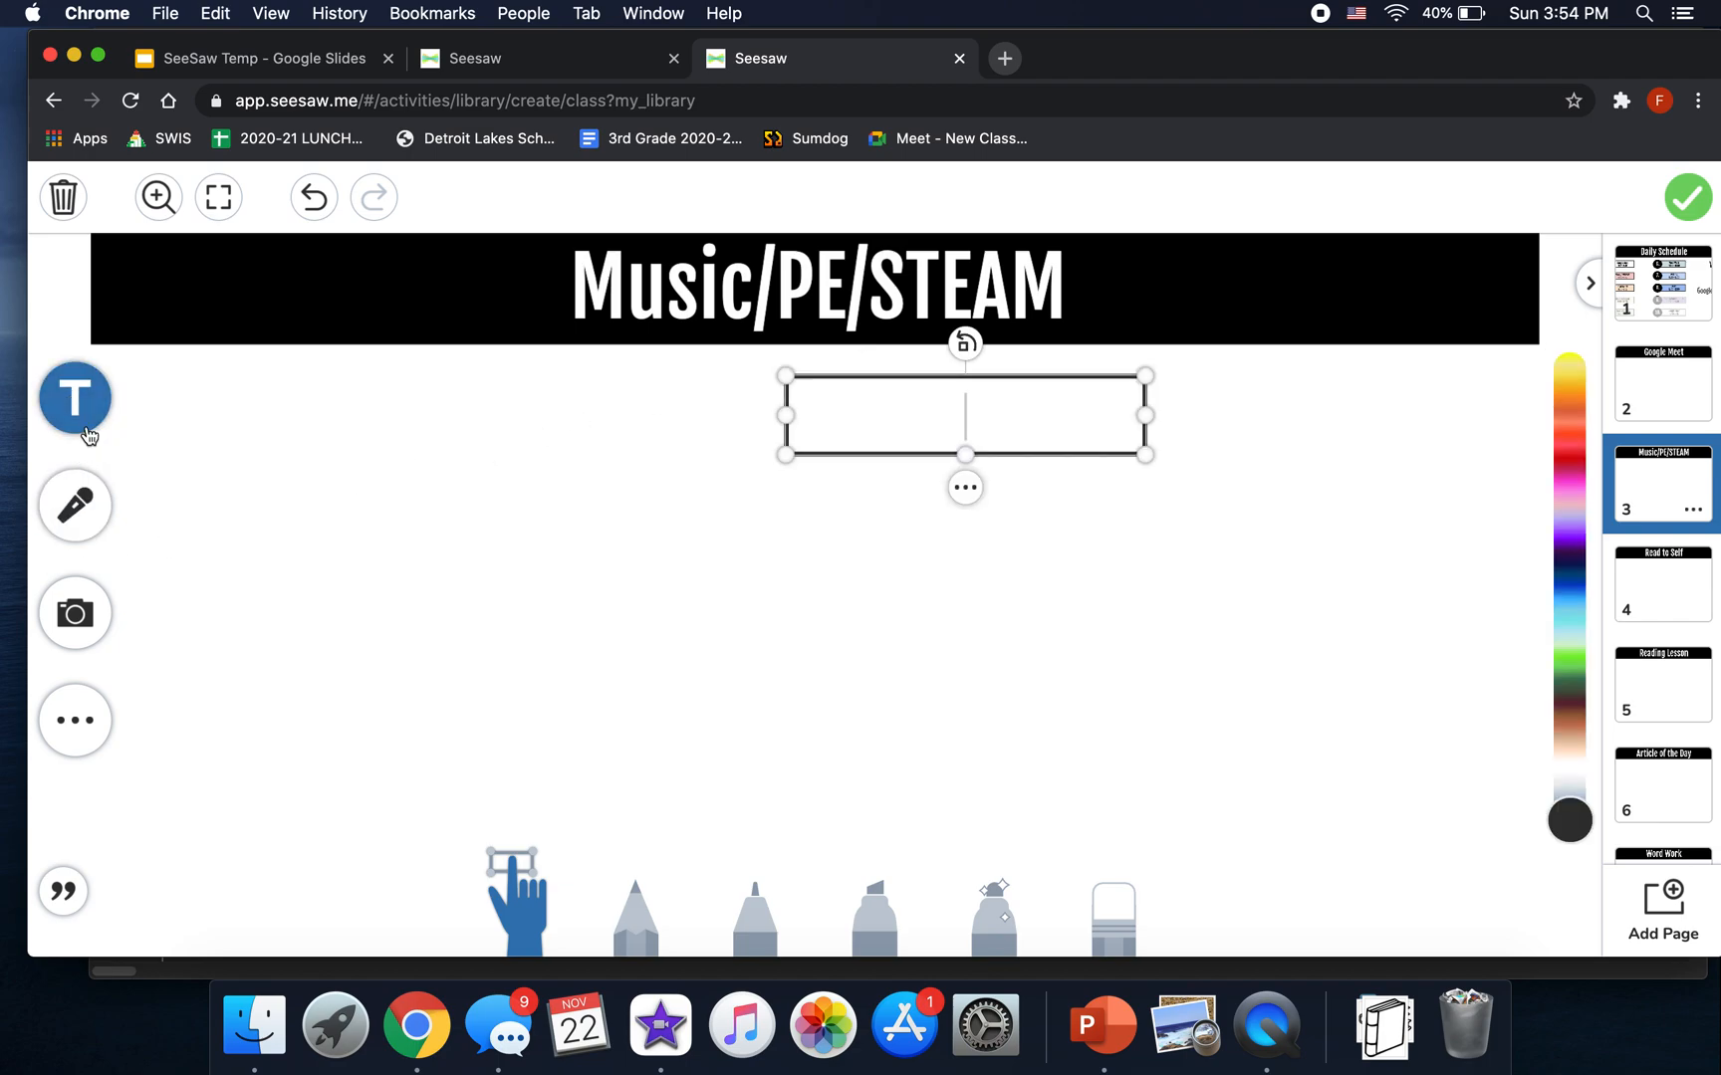
type("Backt t")
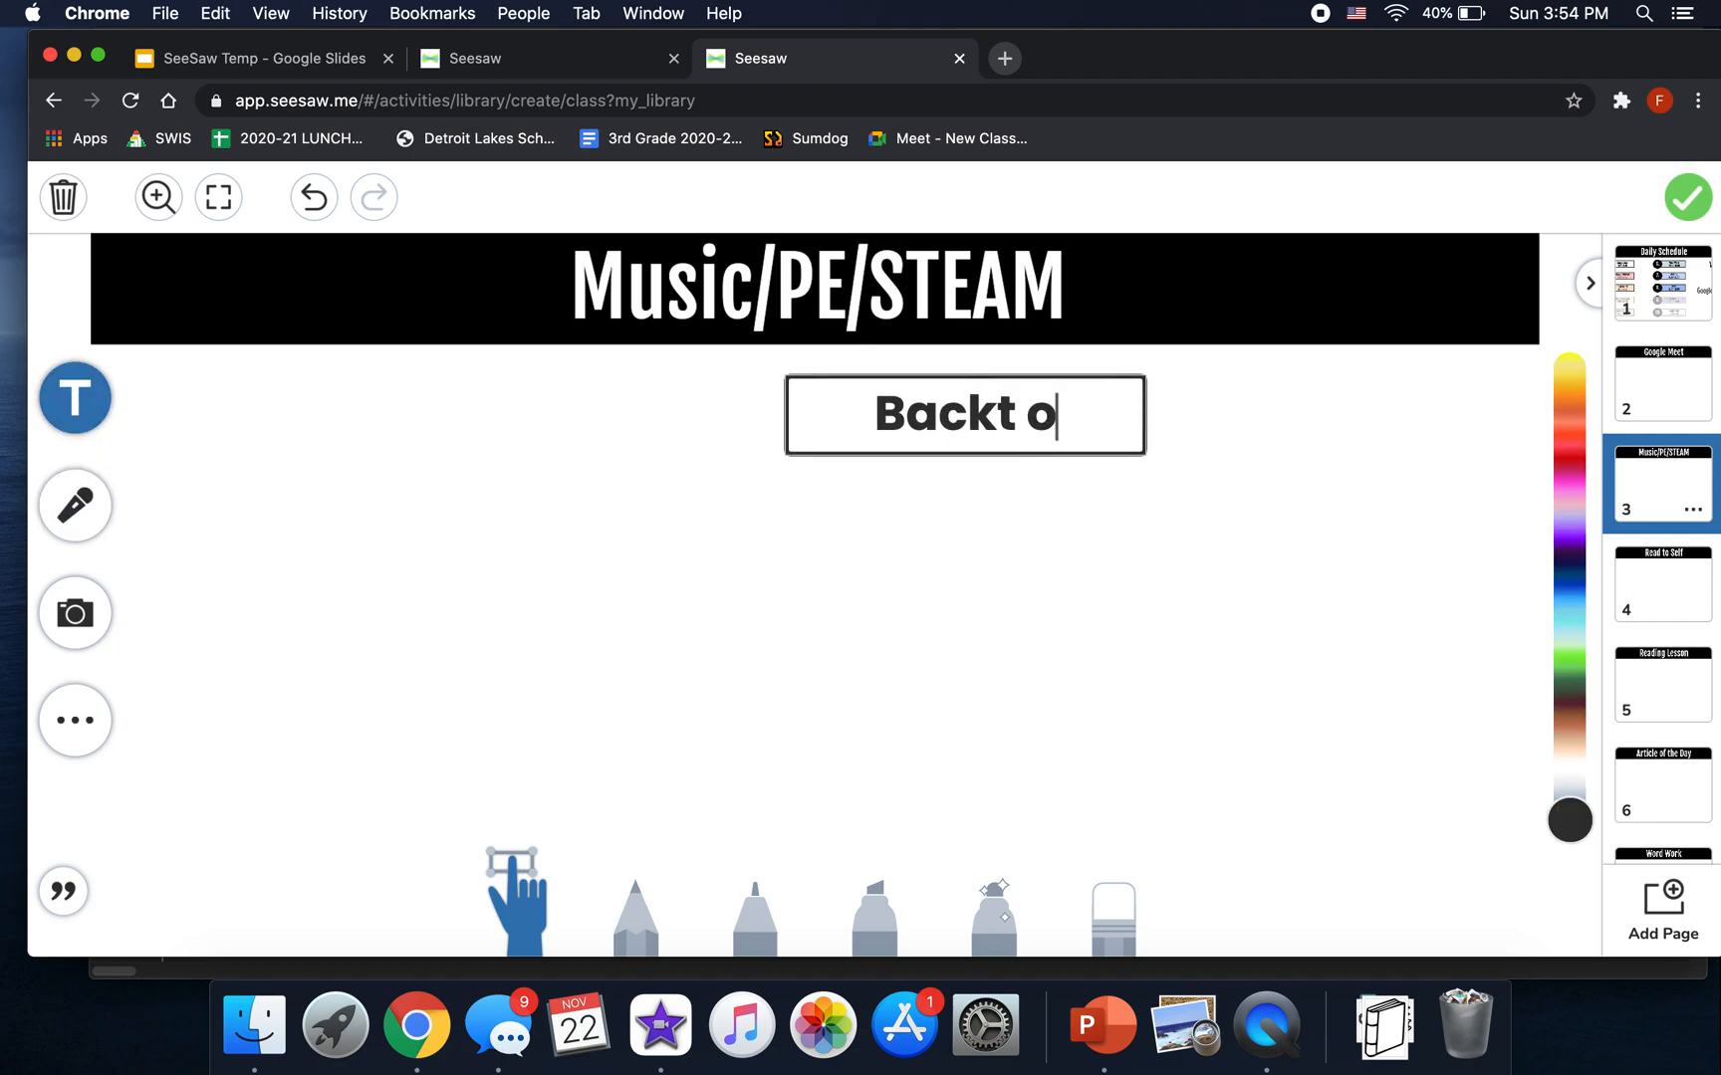
key("BackSpace")
key("BackSpace")
key("BackSpace")
type("to schedule")
key("super+a")
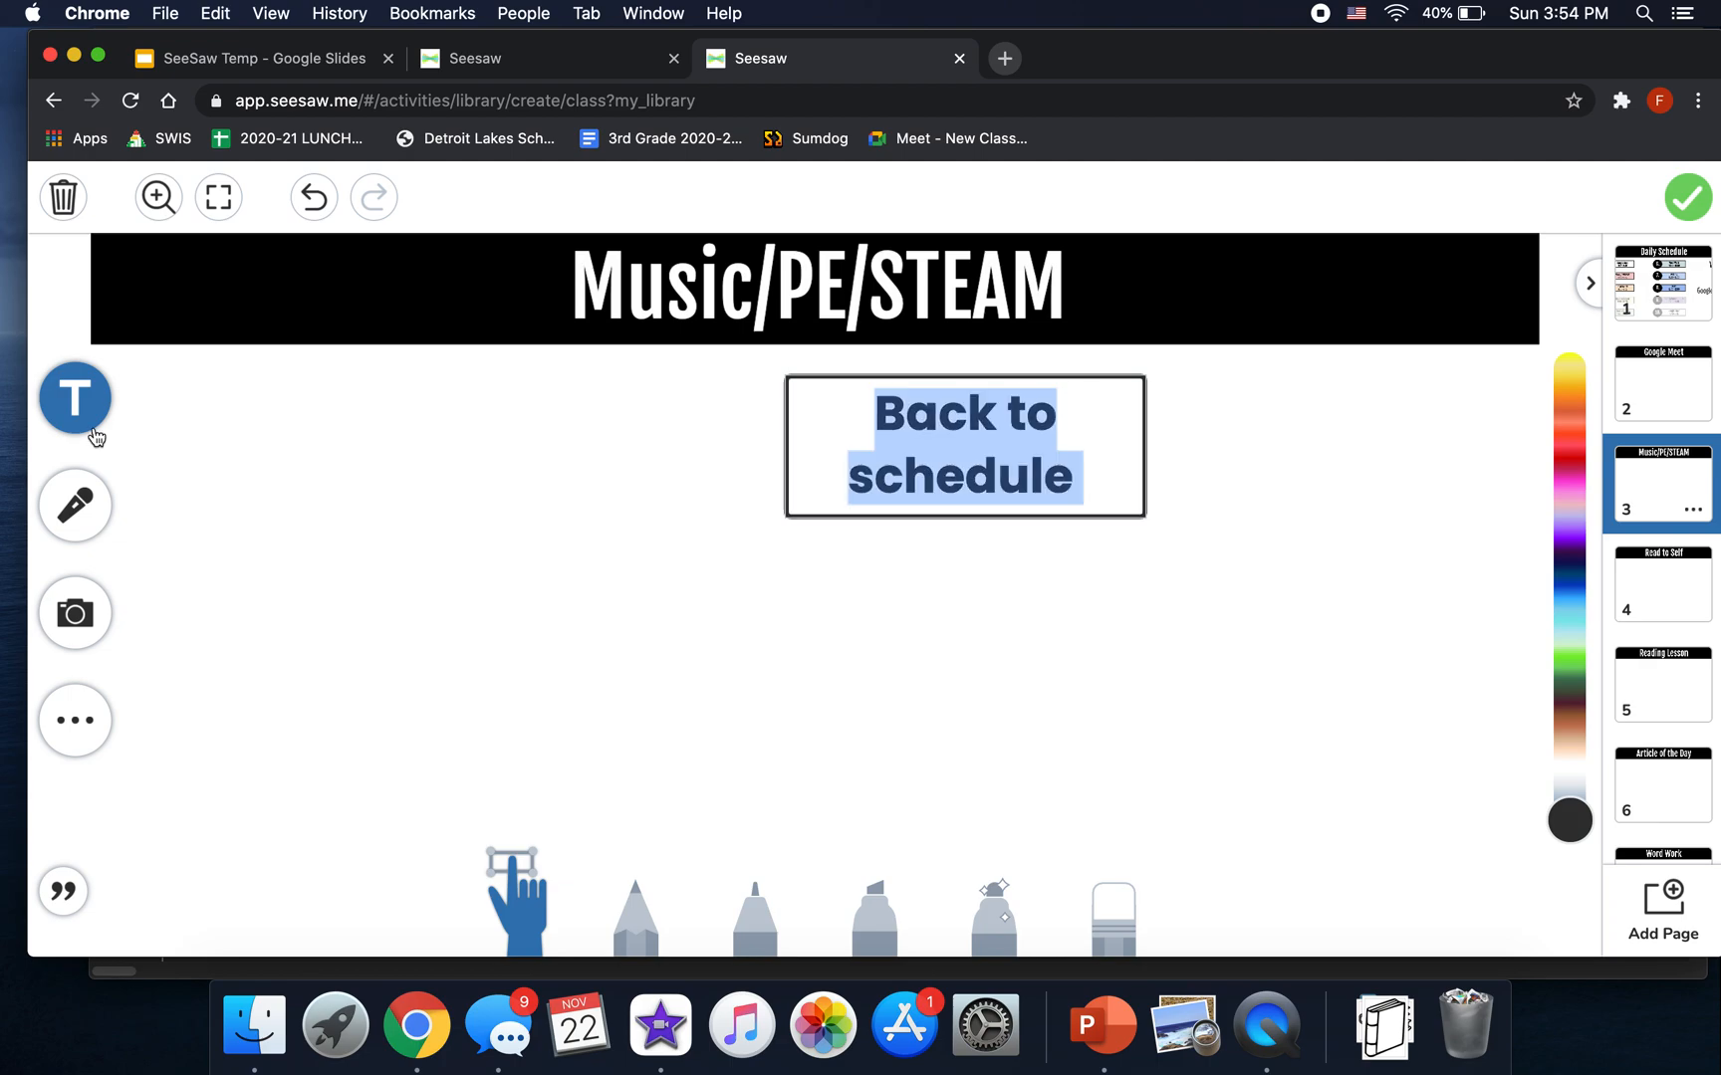
left_click(991, 488, "shift")
left_click(1164, 467)
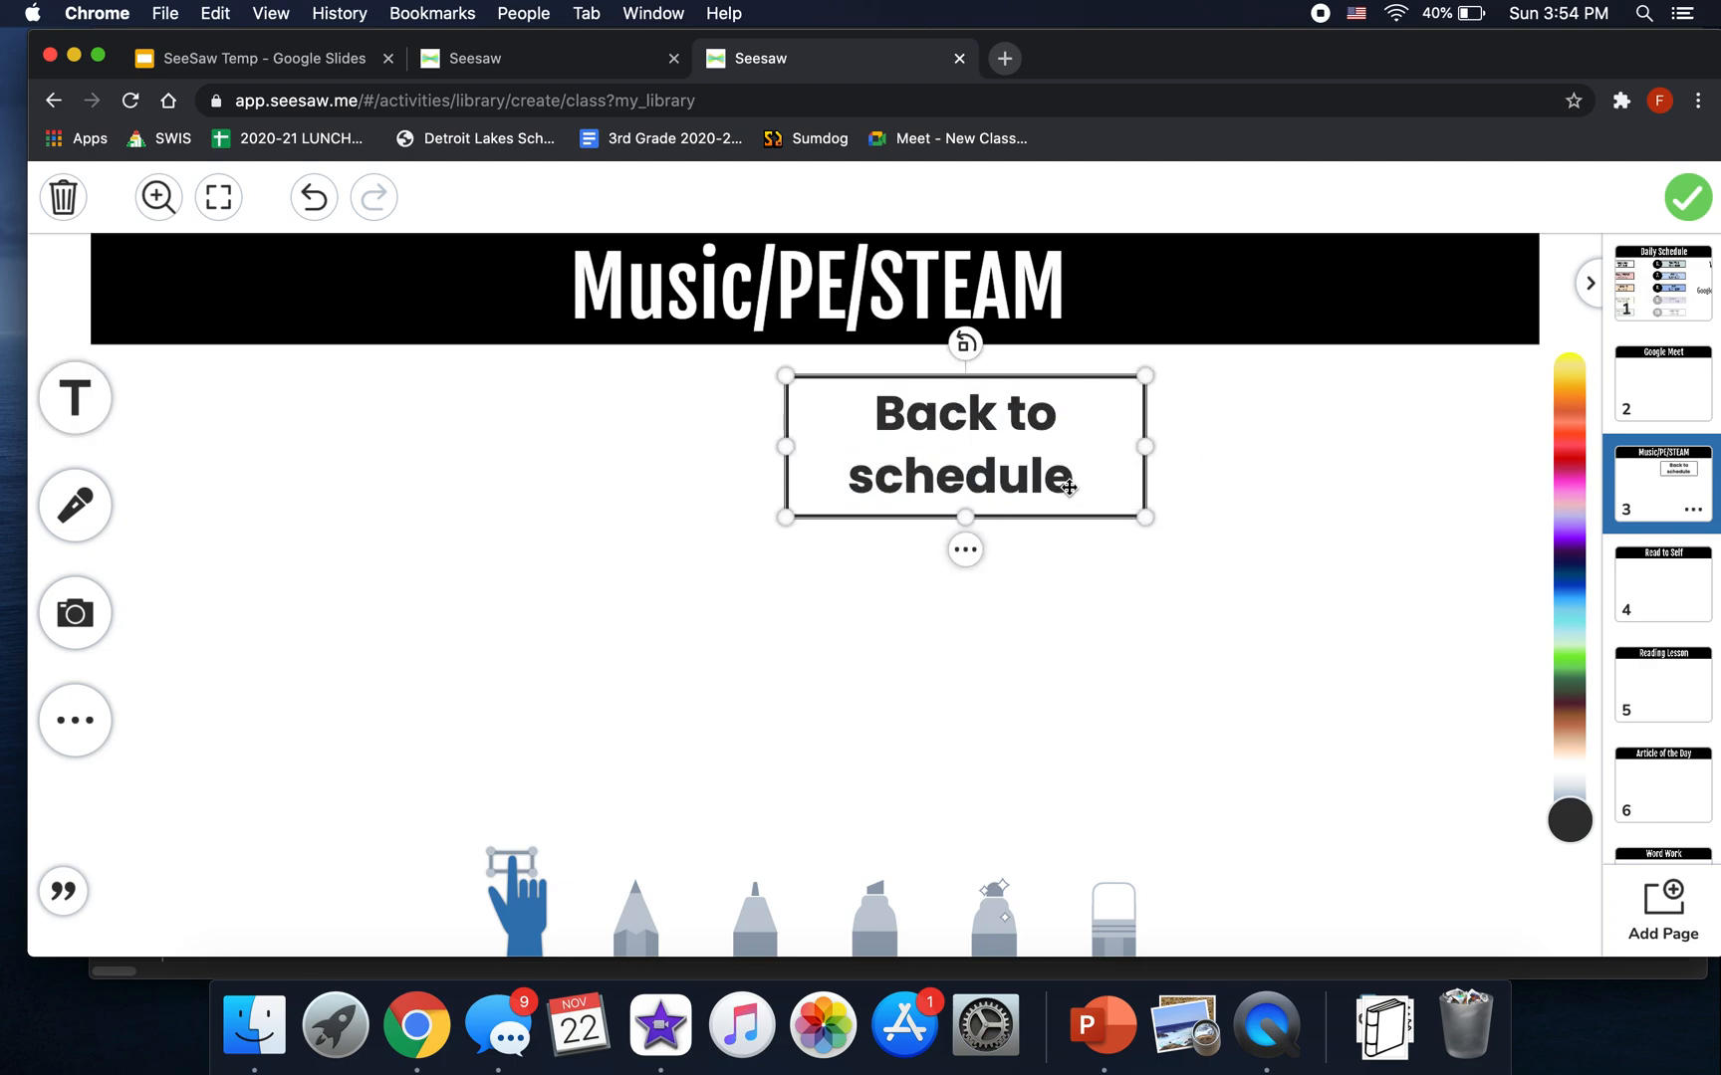
- Widen the label, colour it navy, and fit it at the left of the title bar
left_click_drag(1141, 450, 1307, 450)
left_click_drag(1569, 819, 1578, 568)
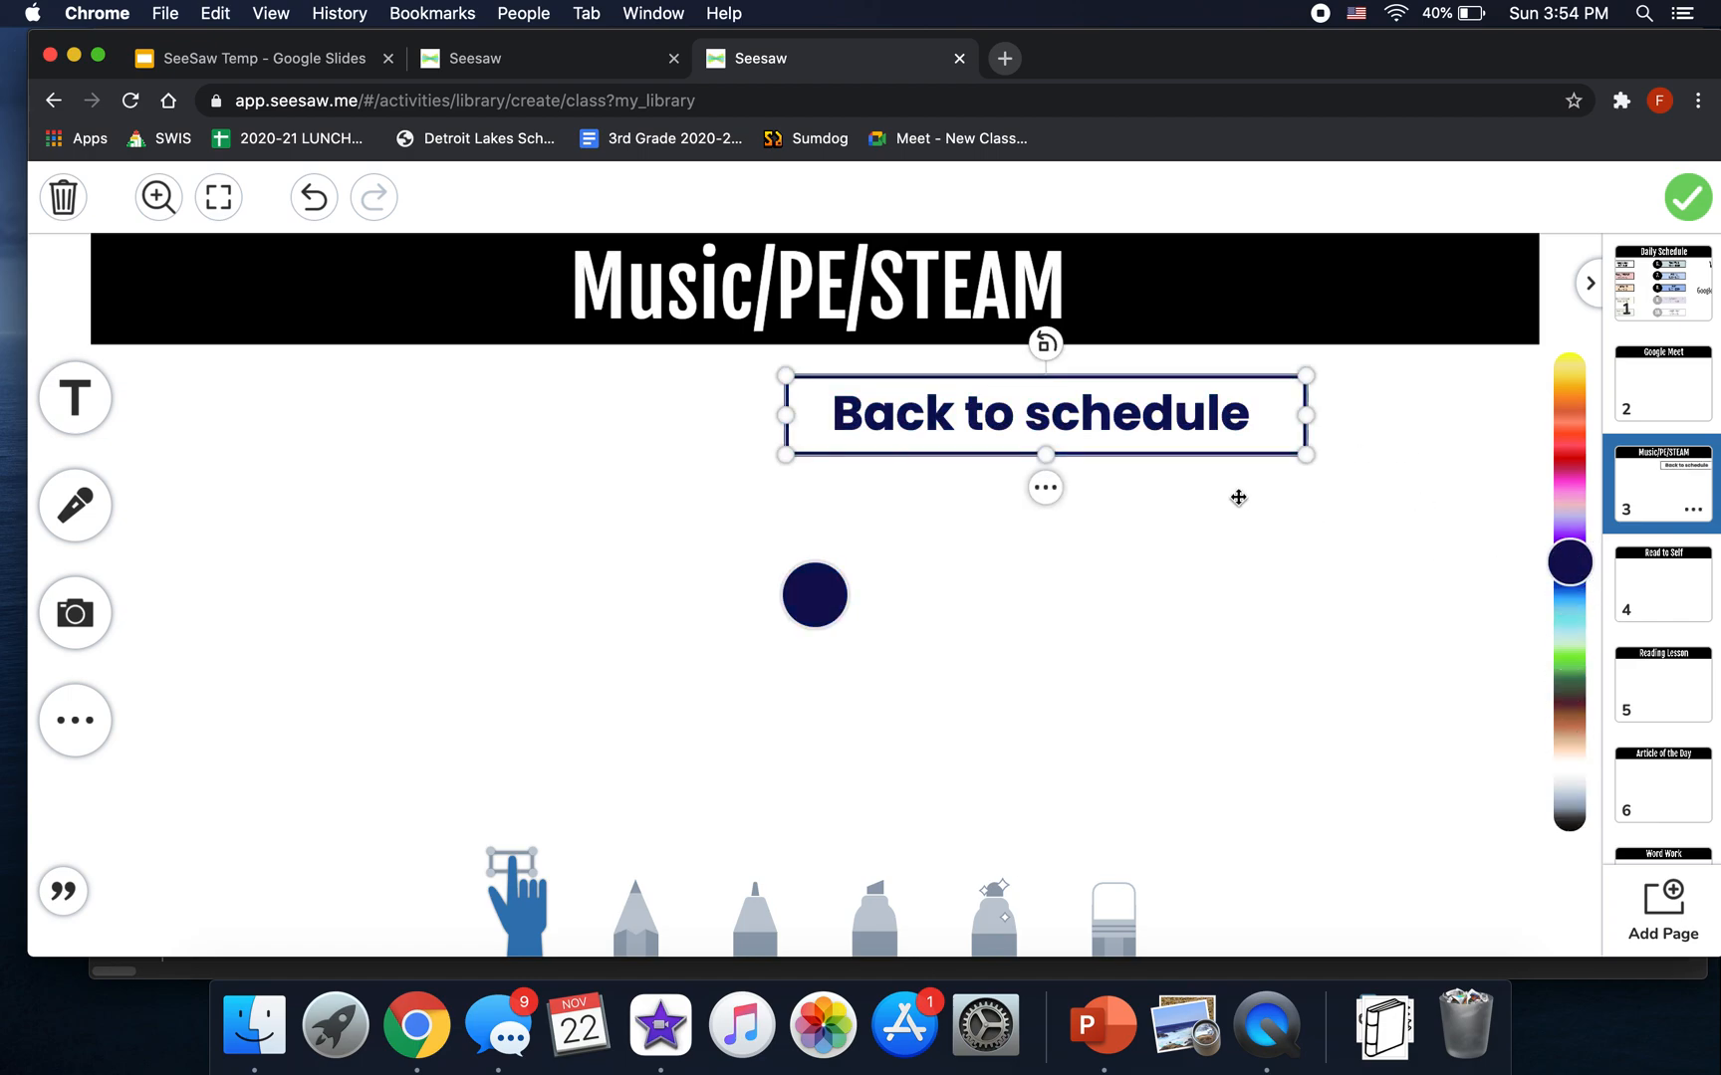
left_click_drag(1128, 415, 432, 290)
left_click_drag(609, 290, 555, 321)
- Give the Back to schedule label the white-on-dark-navy style
left_click(500, 300)
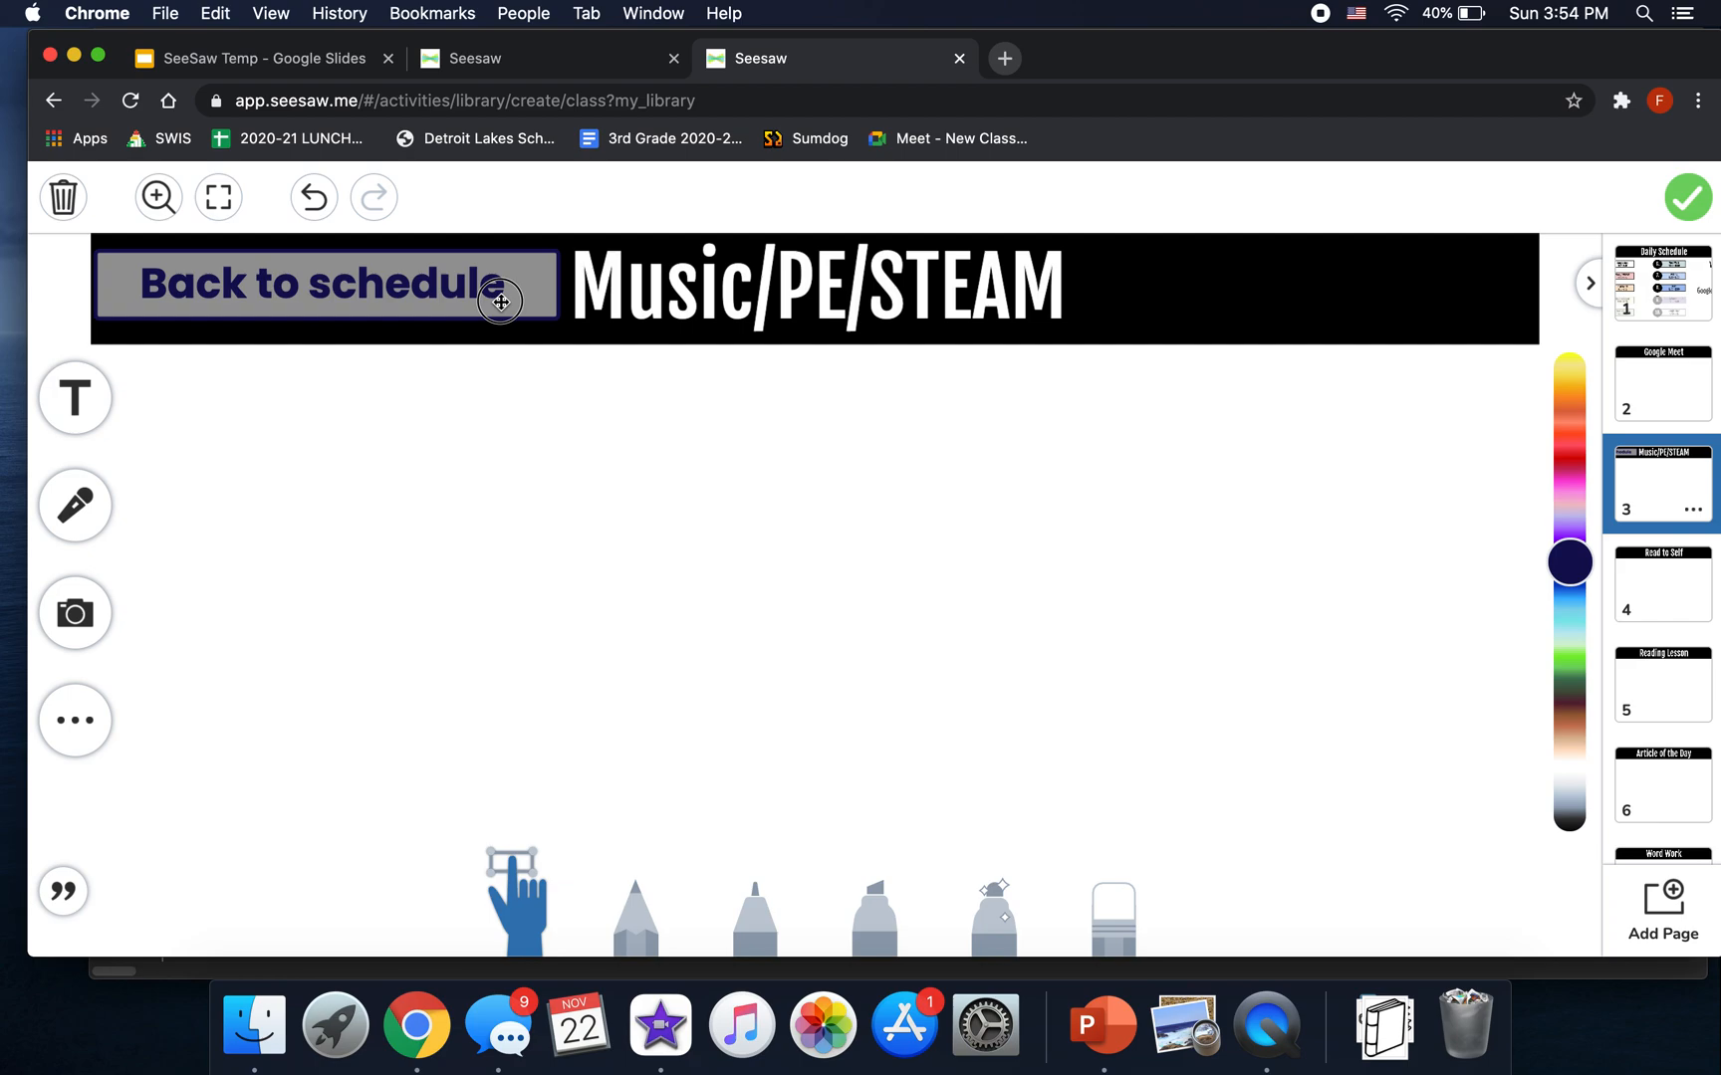
left_click(376, 372)
left_click(327, 353)
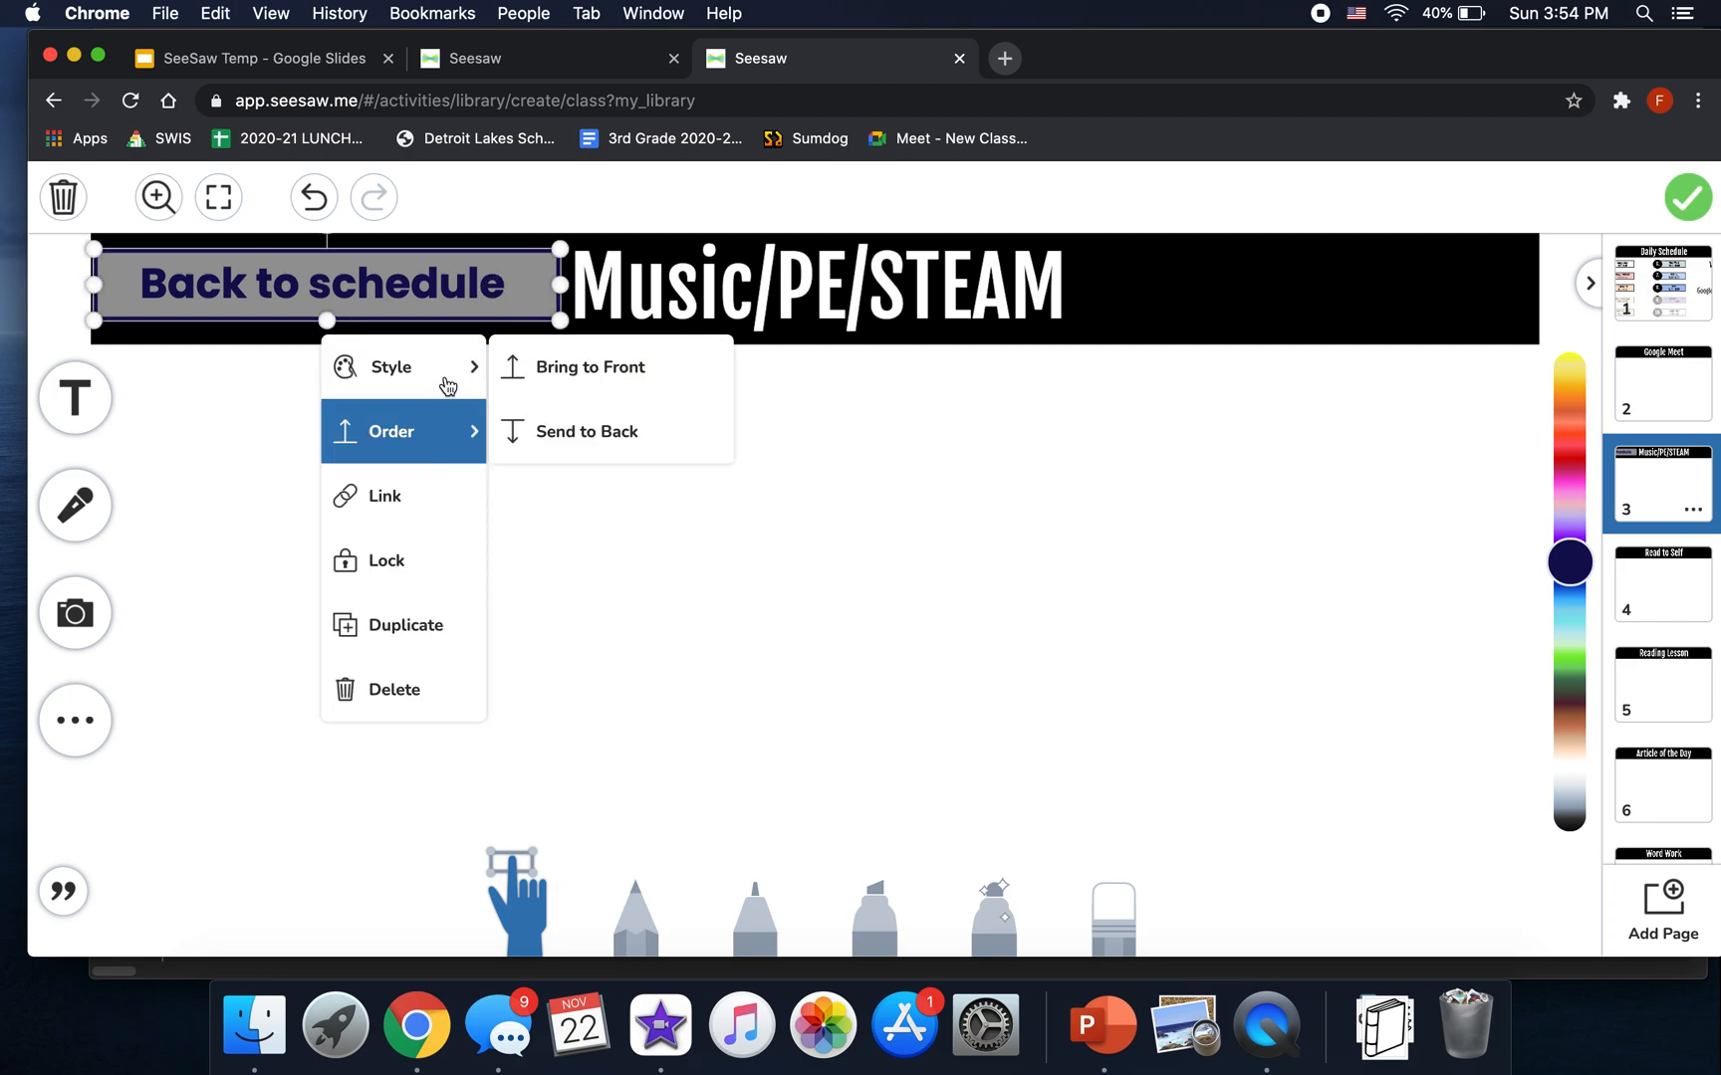
mouse_move(447, 386)
left_click(697, 544)
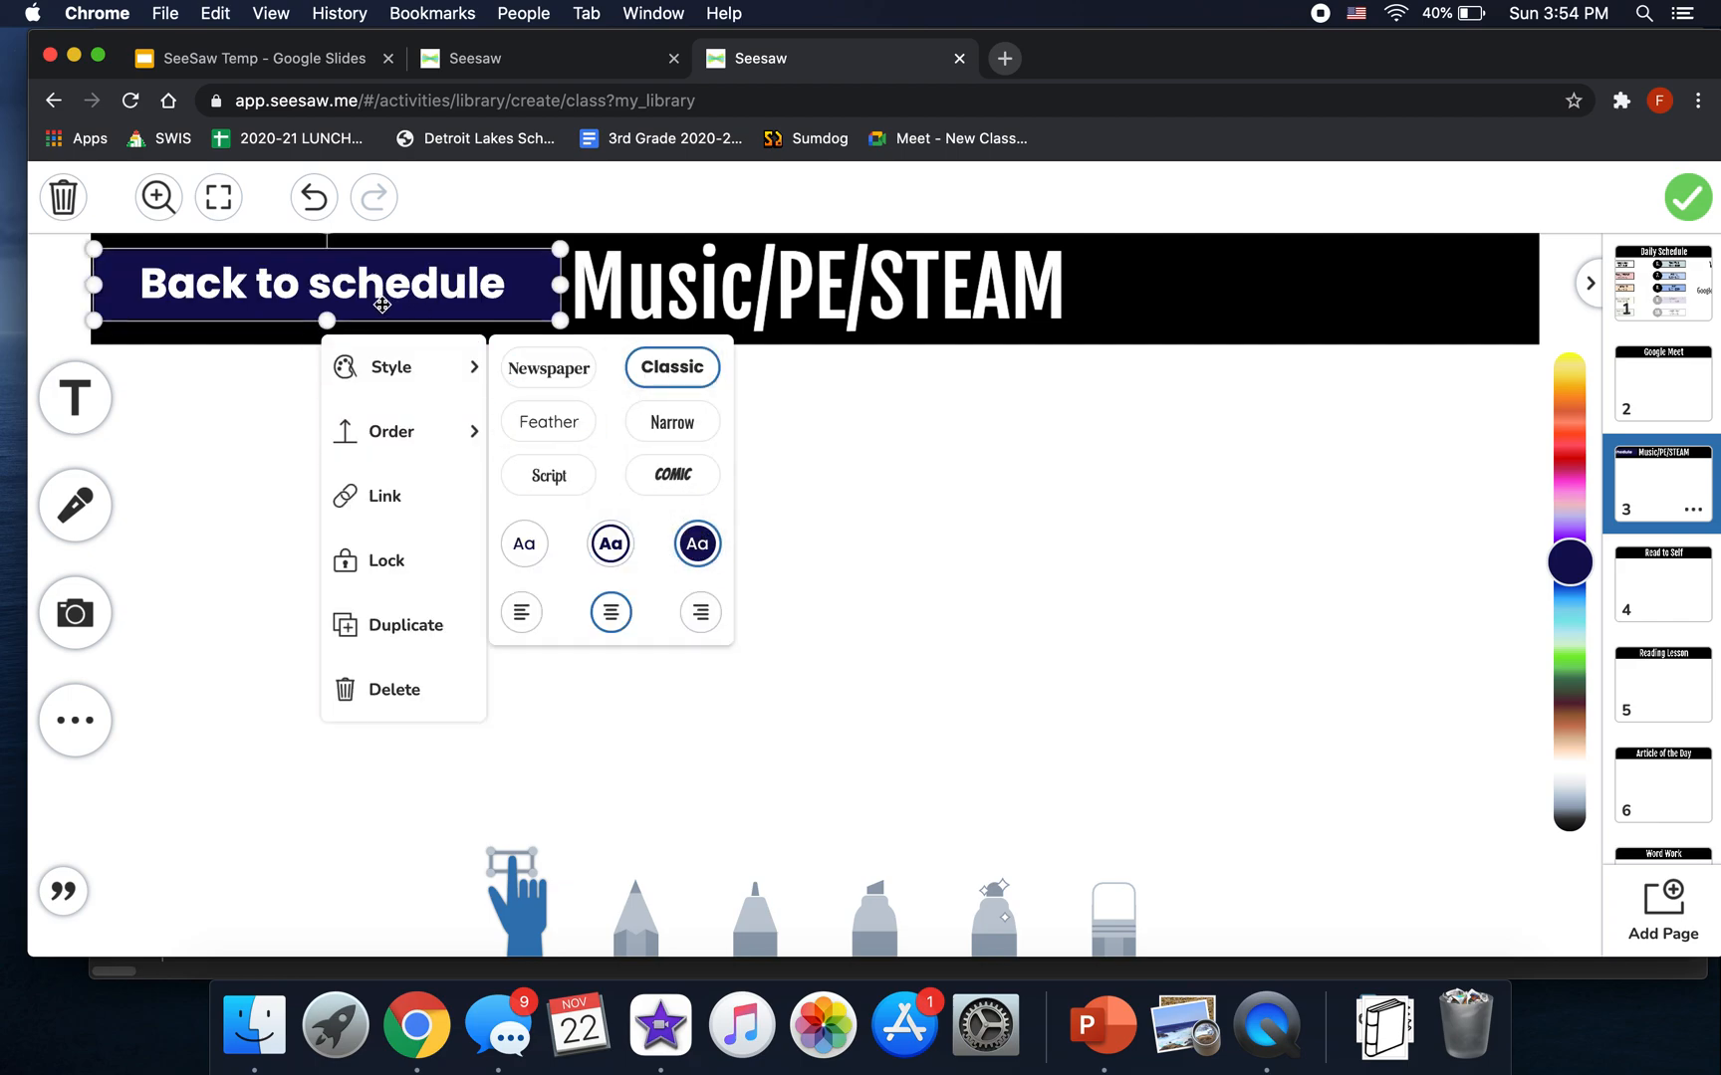
- Link the label to Page 1 instead of Previous Page, then follow it to the Daily Schedule
left_click(388, 498)
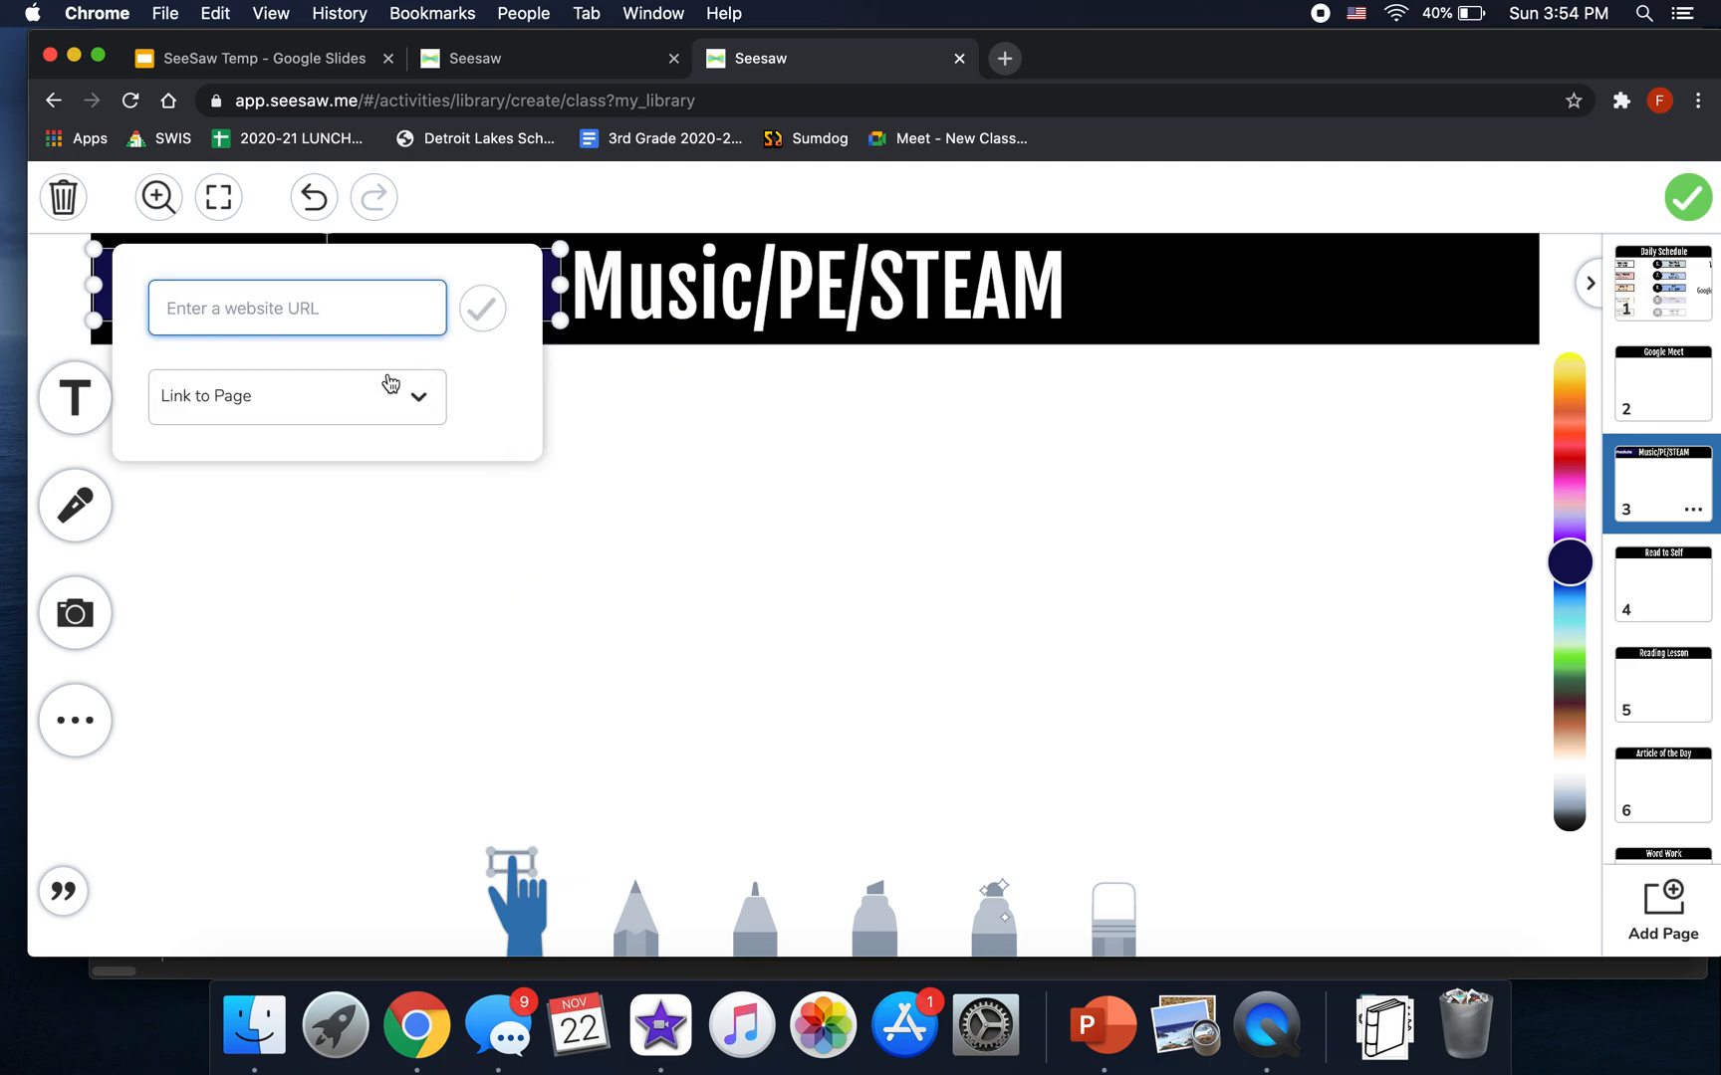
left_click(400, 414)
left_click(318, 533)
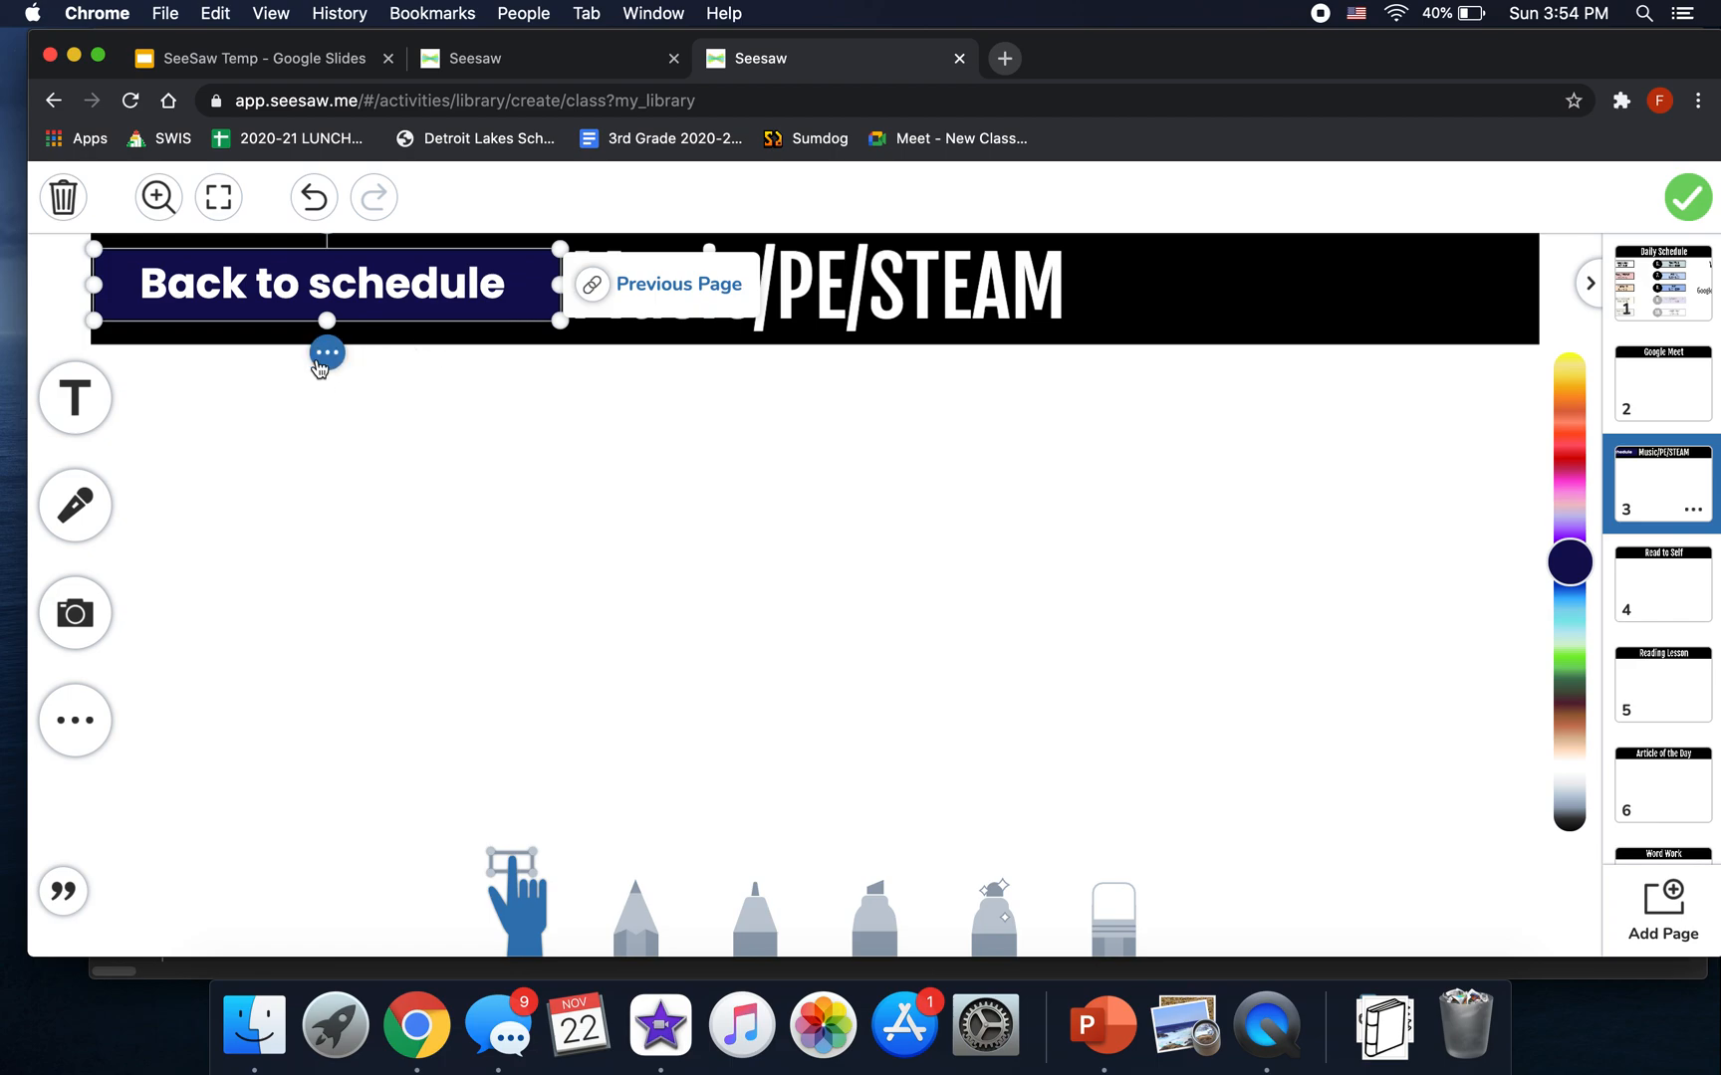
left_click(327, 352)
left_click(386, 496)
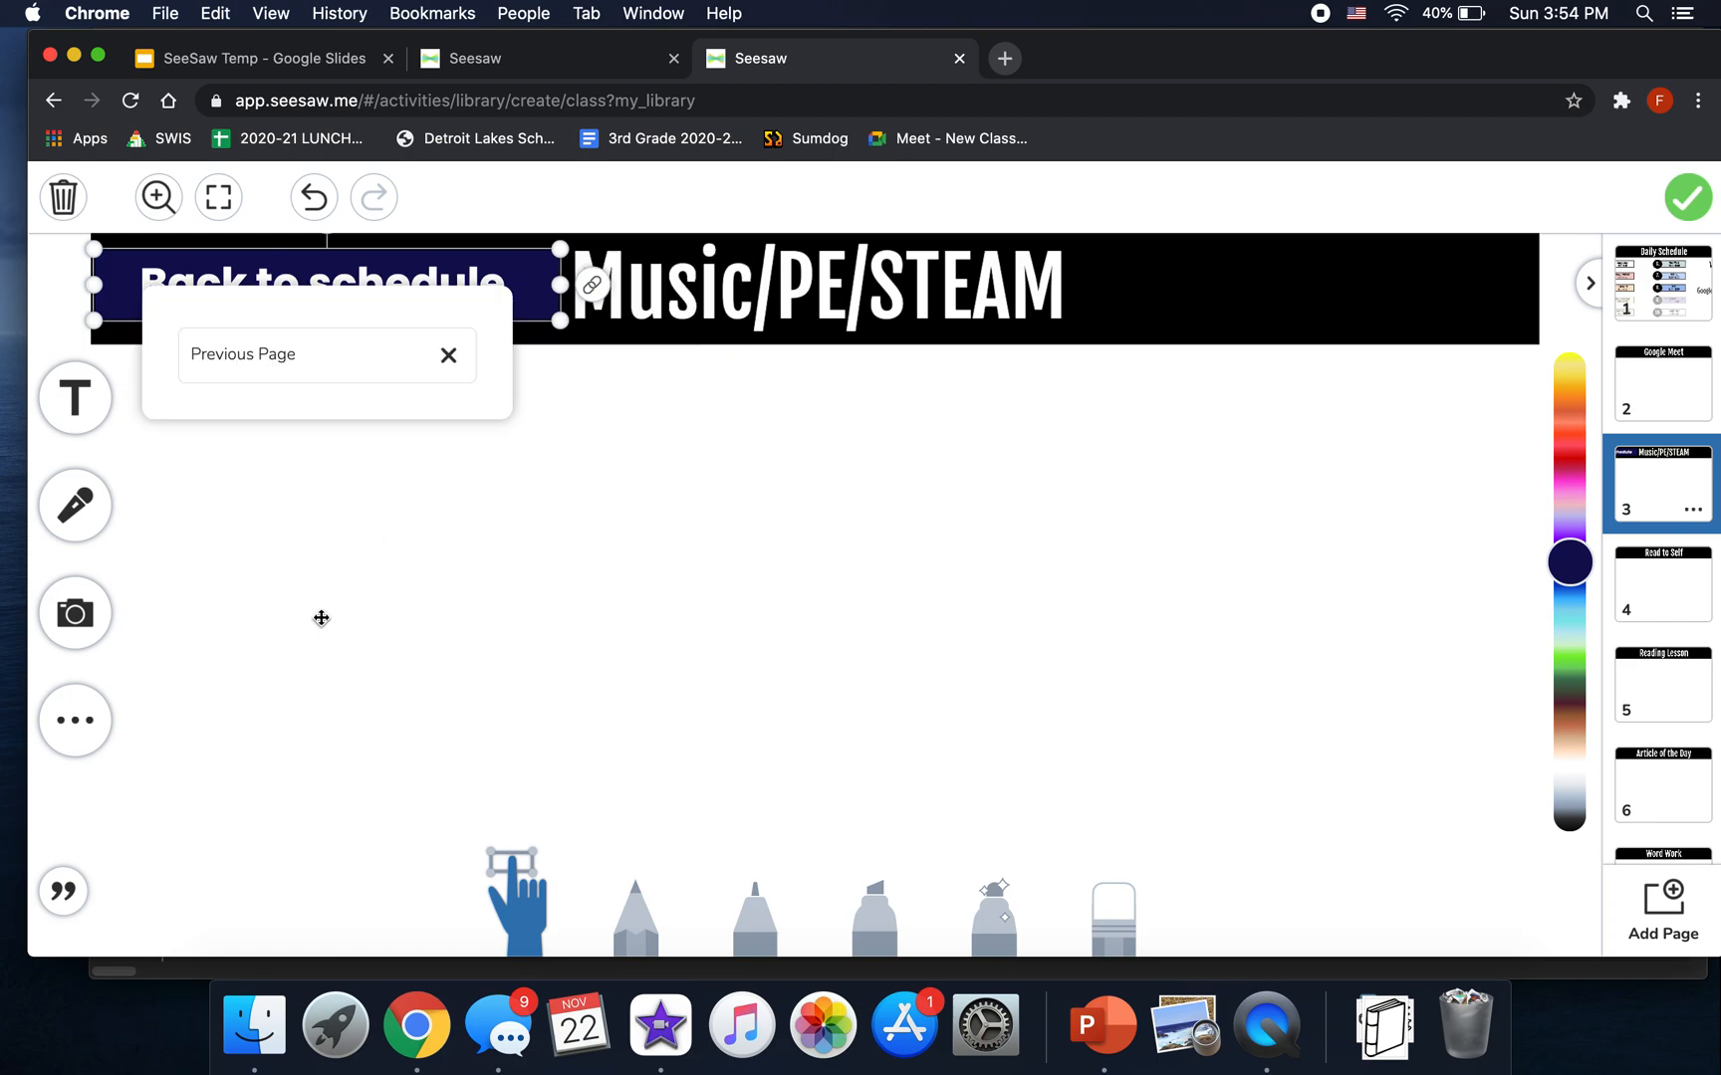
left_click(449, 356)
left_click(350, 418)
left_click(269, 603)
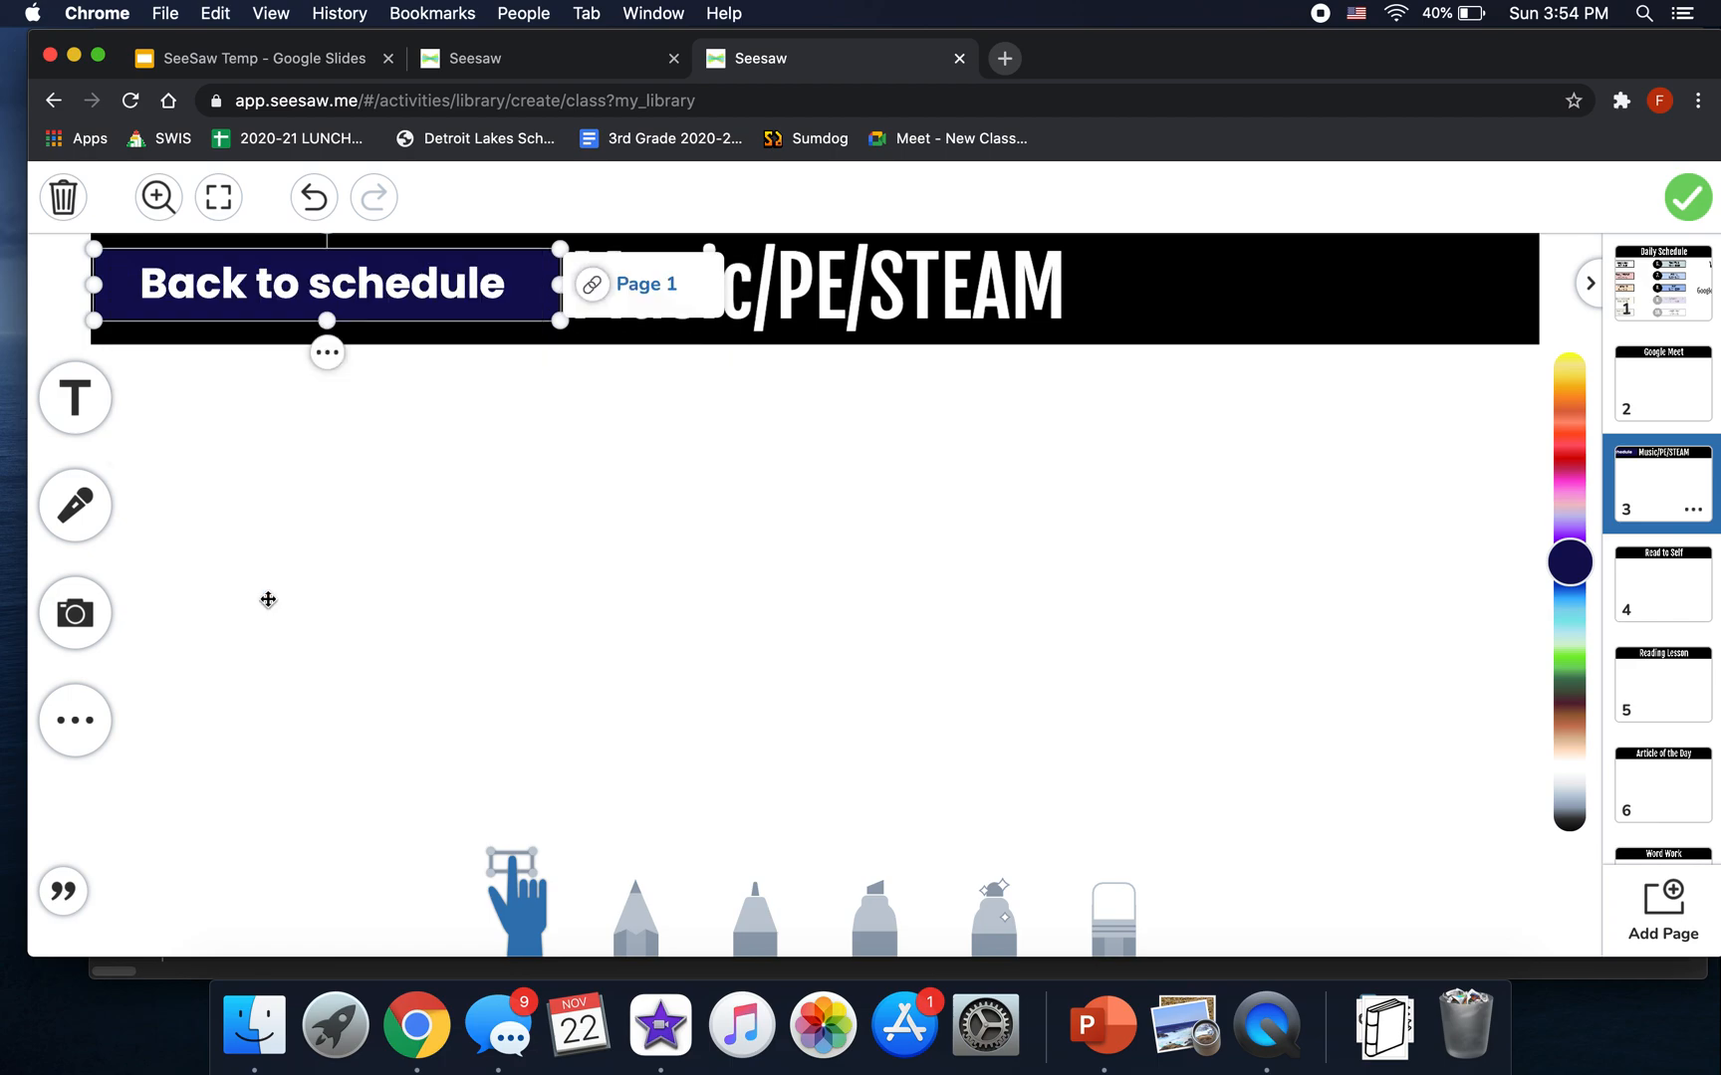
left_click(1122, 484)
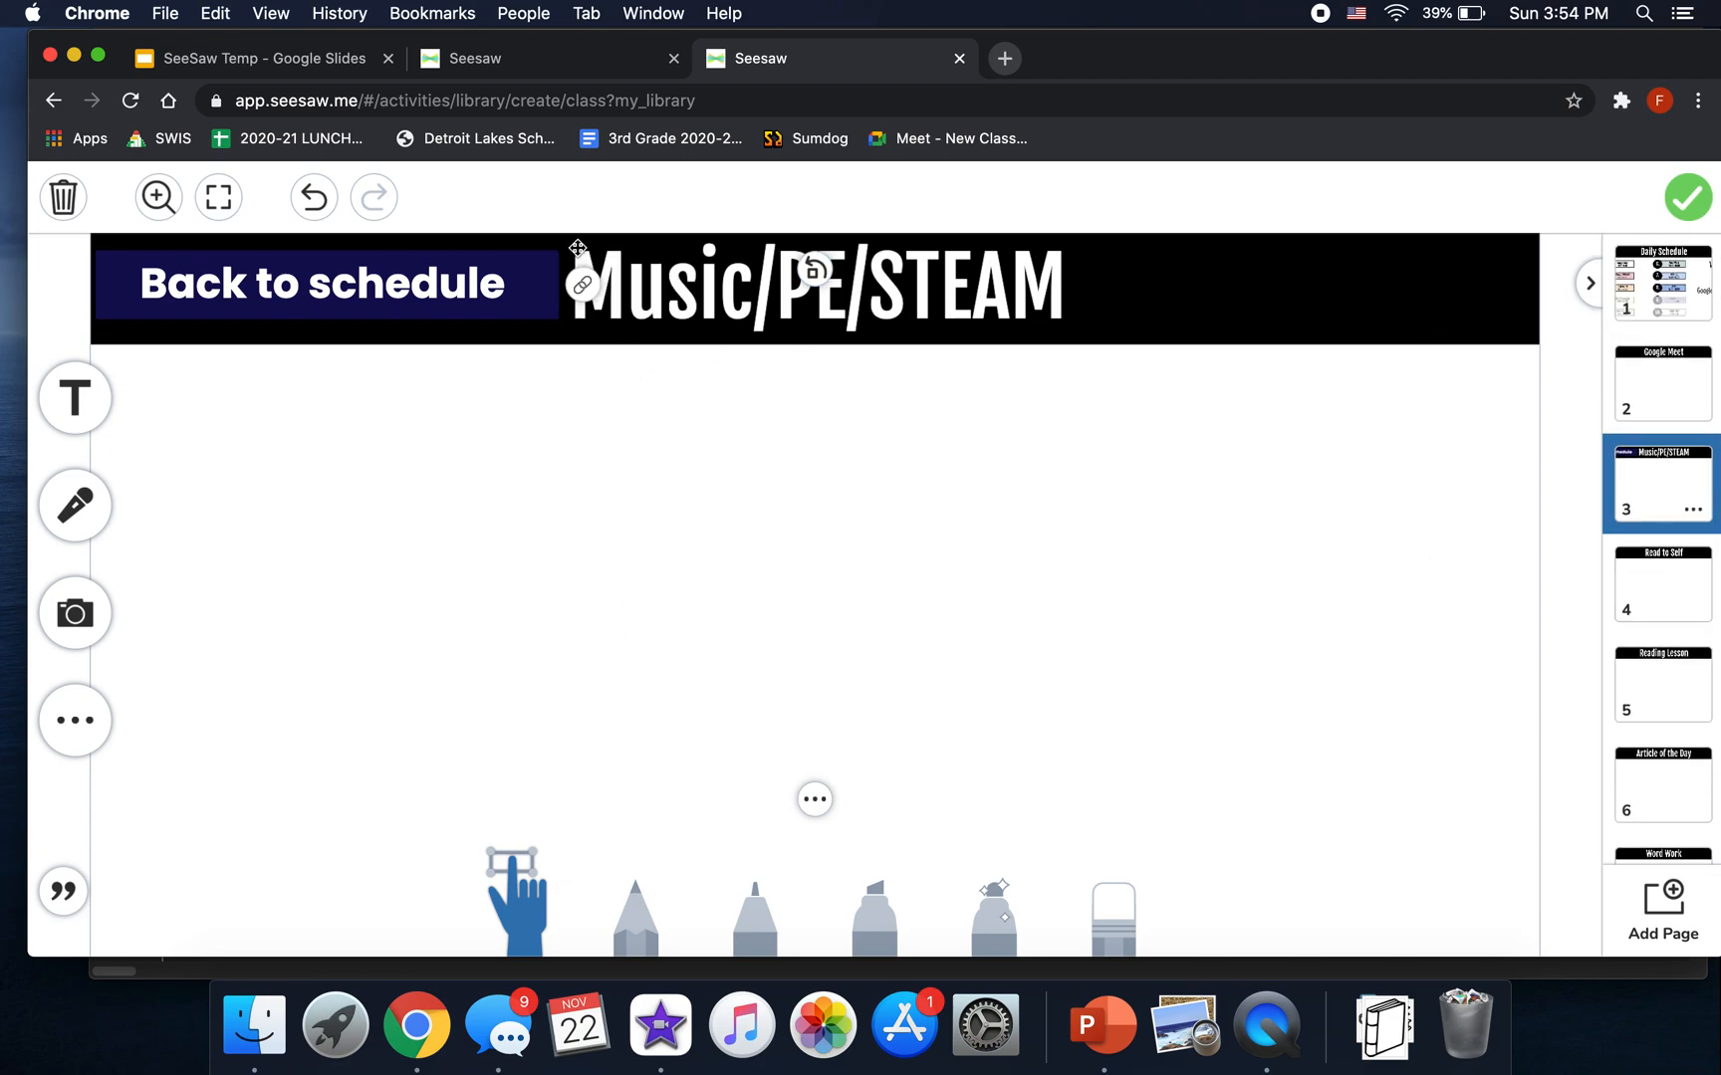
left_click(585, 287)
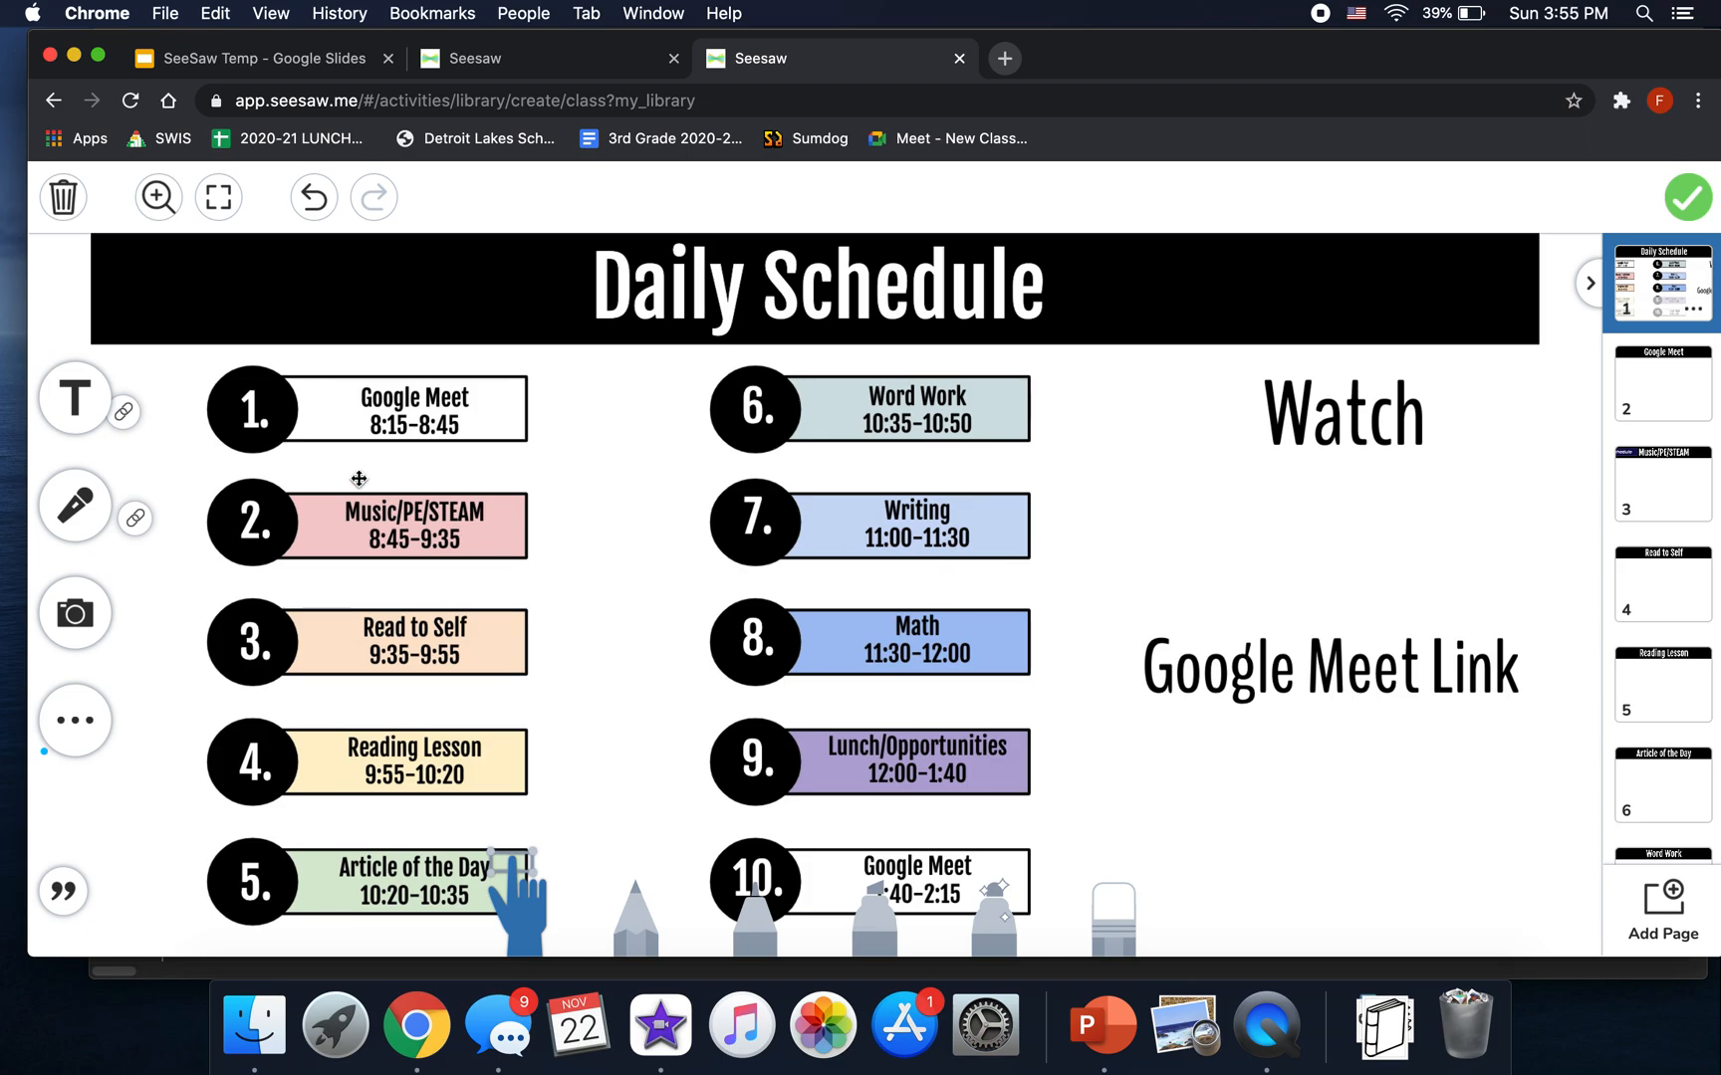
- In the finished schedule activity, follow the Math link to page 9 and show the photo/video options
left_click(178, 500)
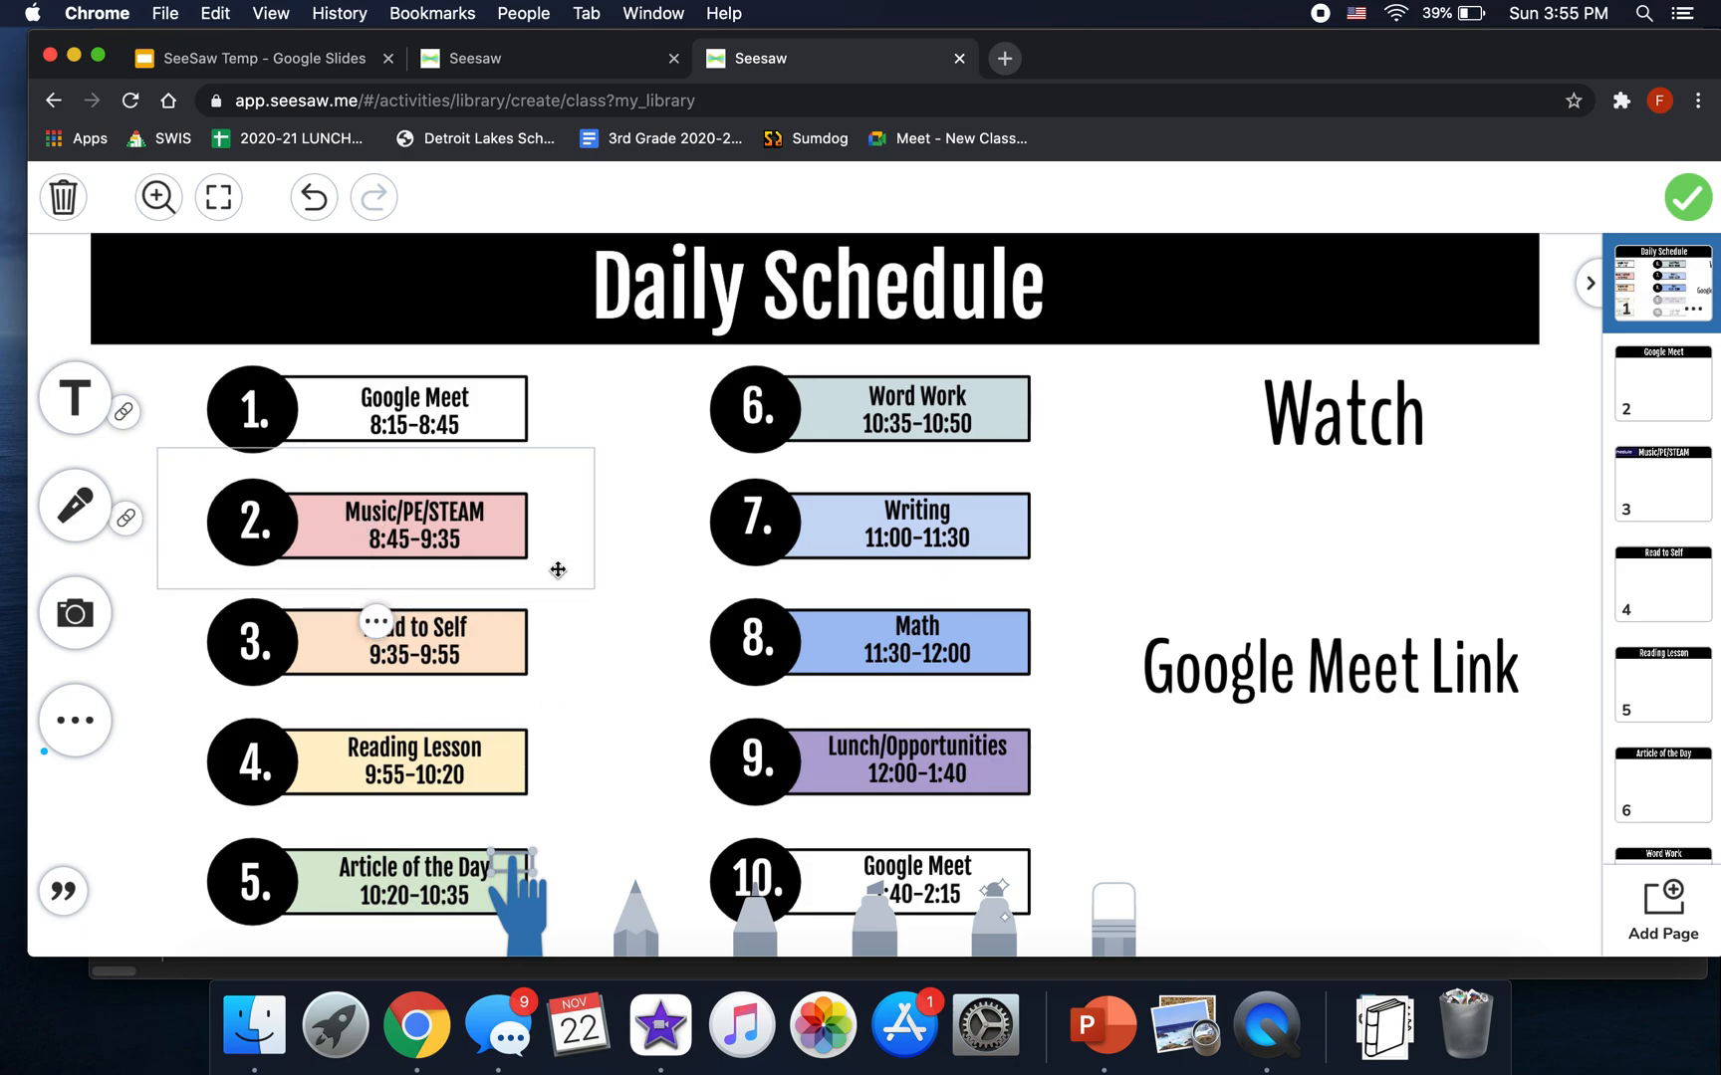
left_click(535, 70)
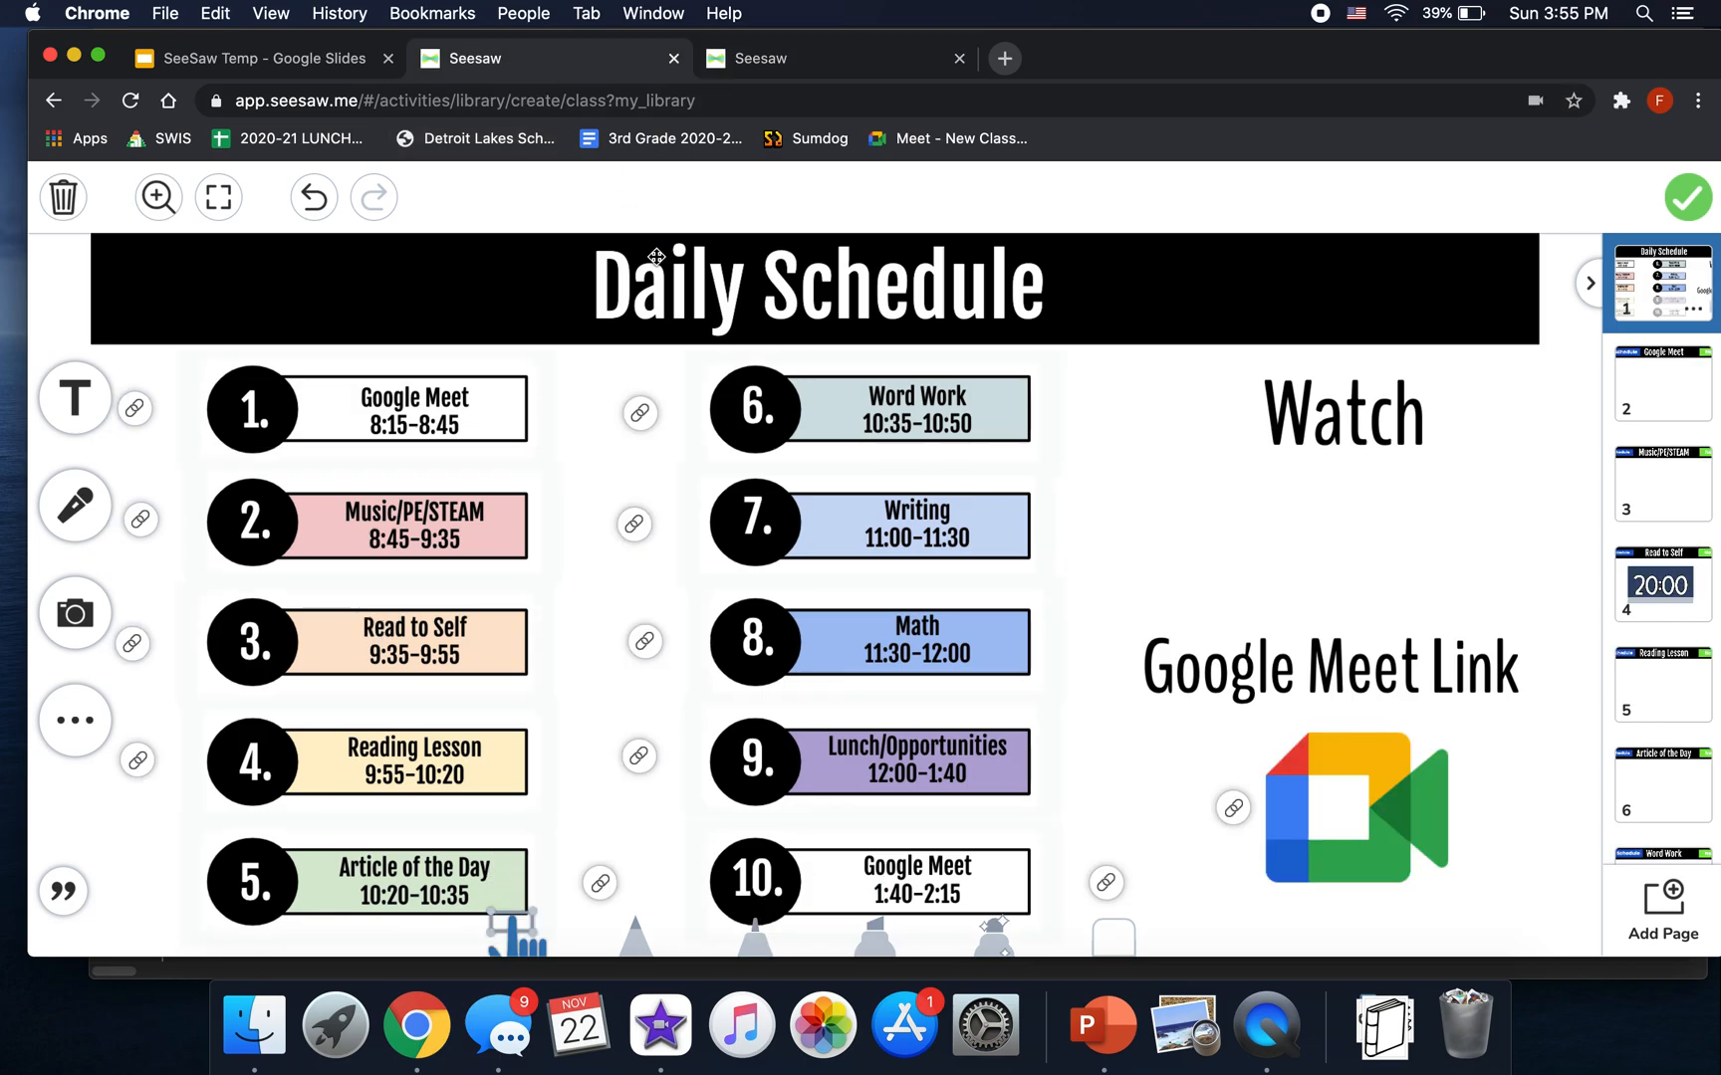
mouse_move(674, 684)
left_click(642, 642)
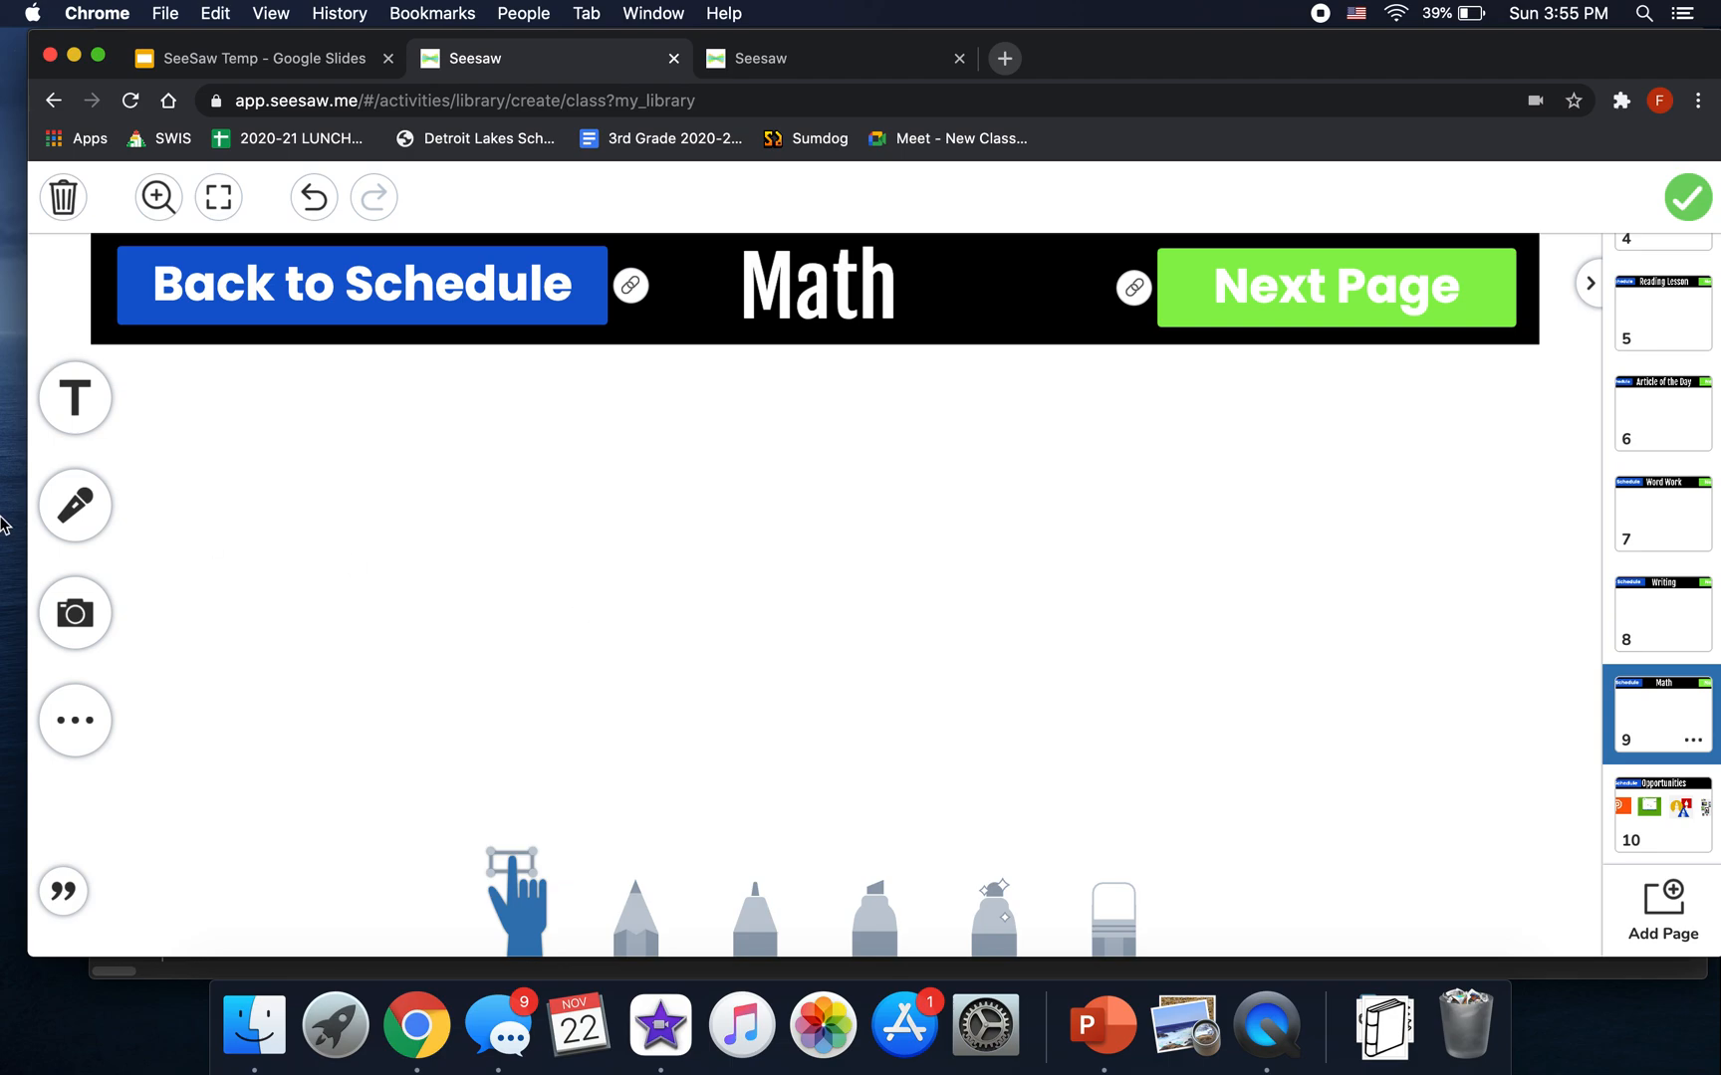
left_click(75, 613)
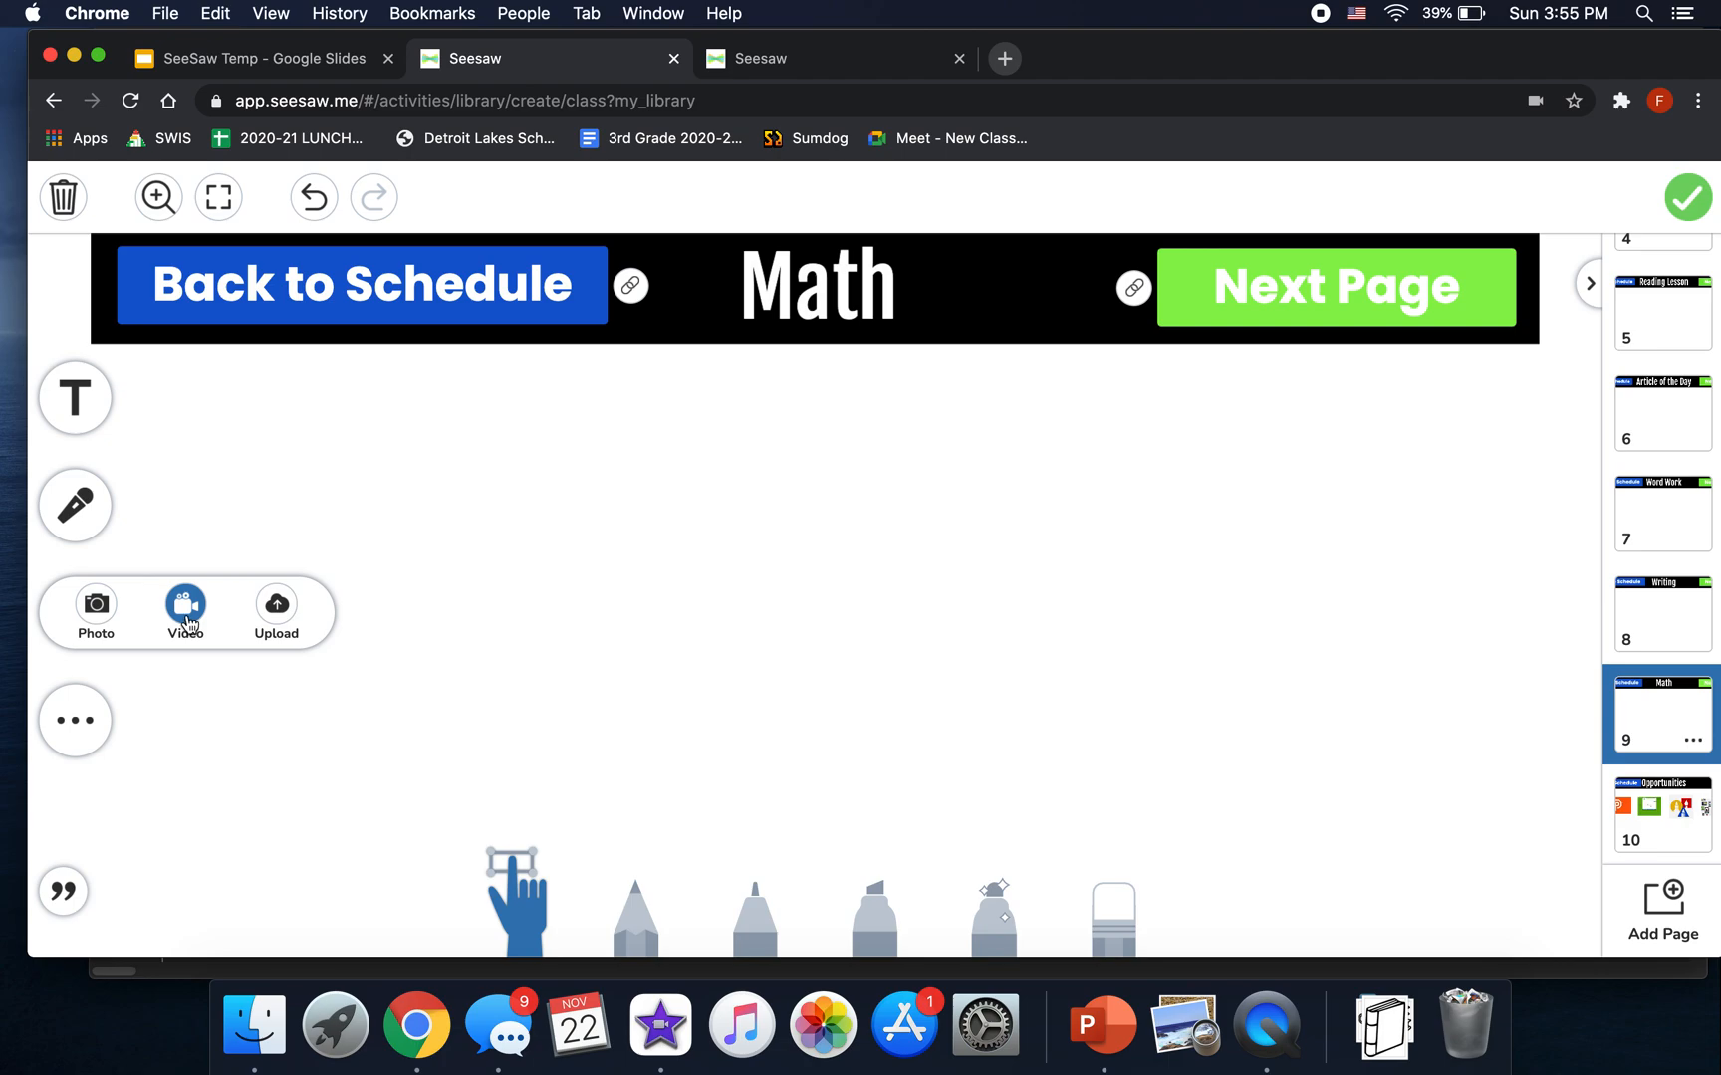
- Record a short instruction video and add it to the Math page
left_click(204, 596)
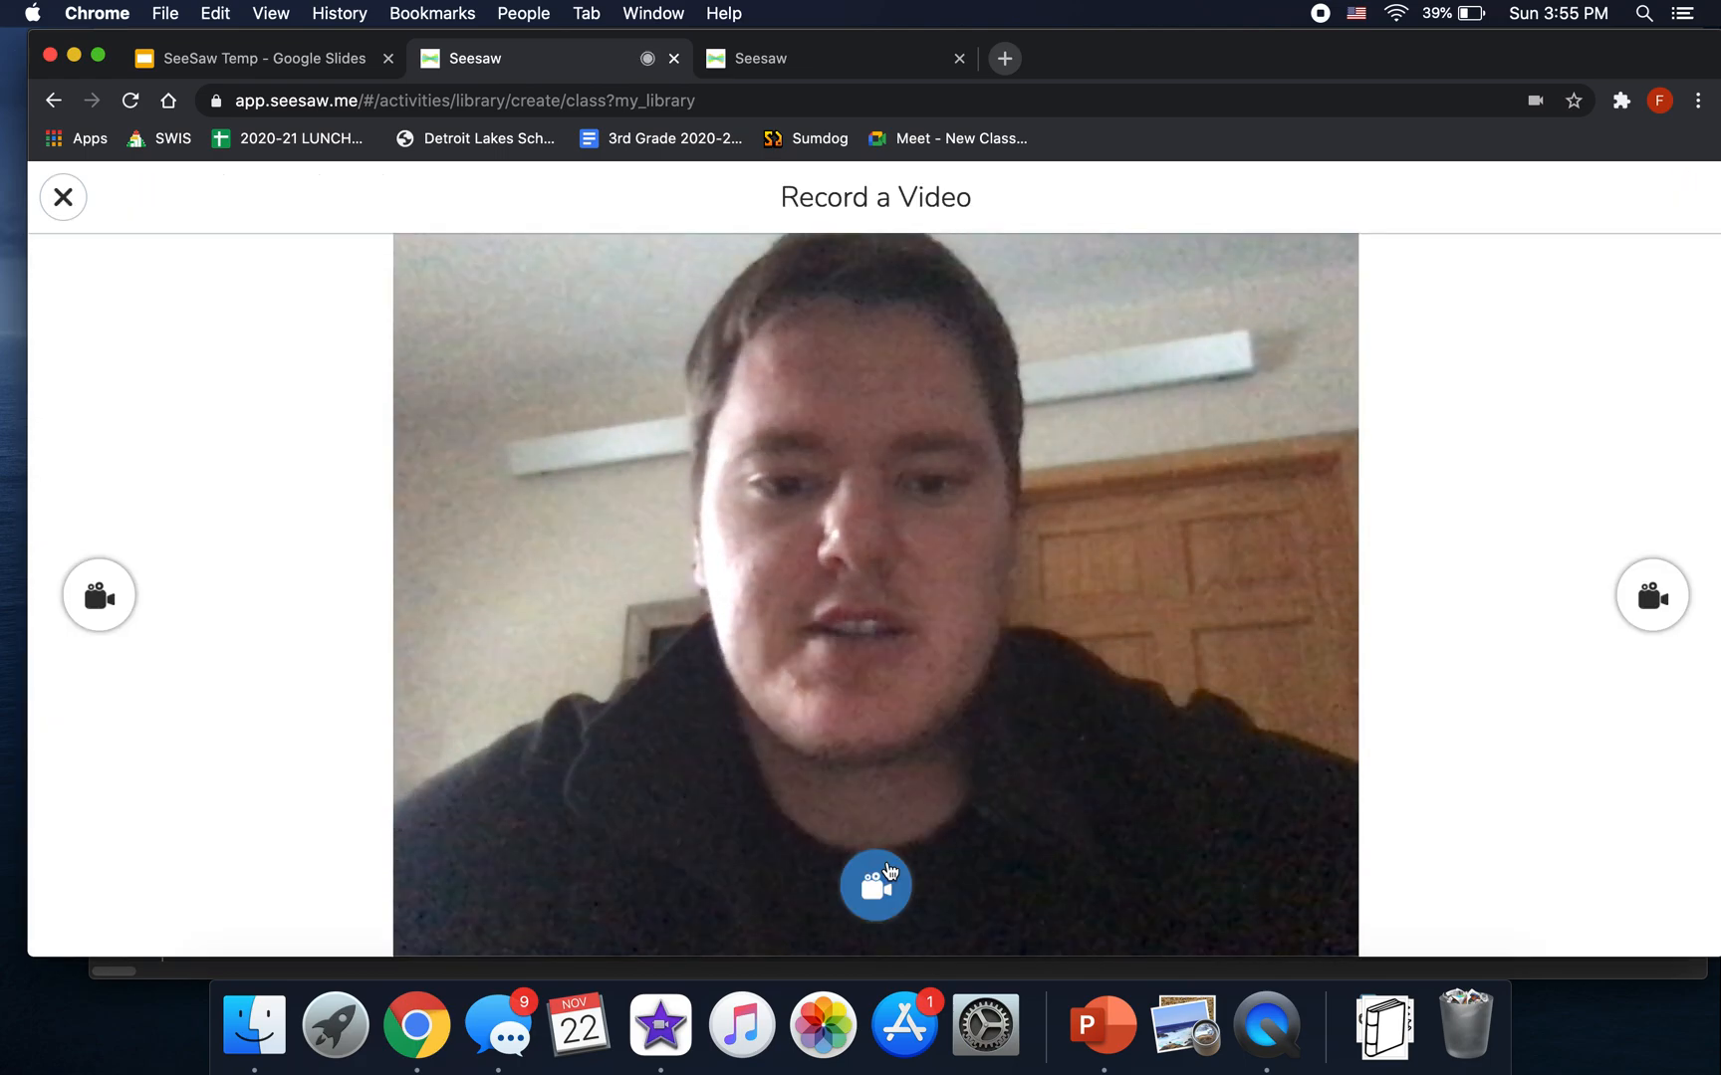
left_click(885, 868)
left_click(926, 637)
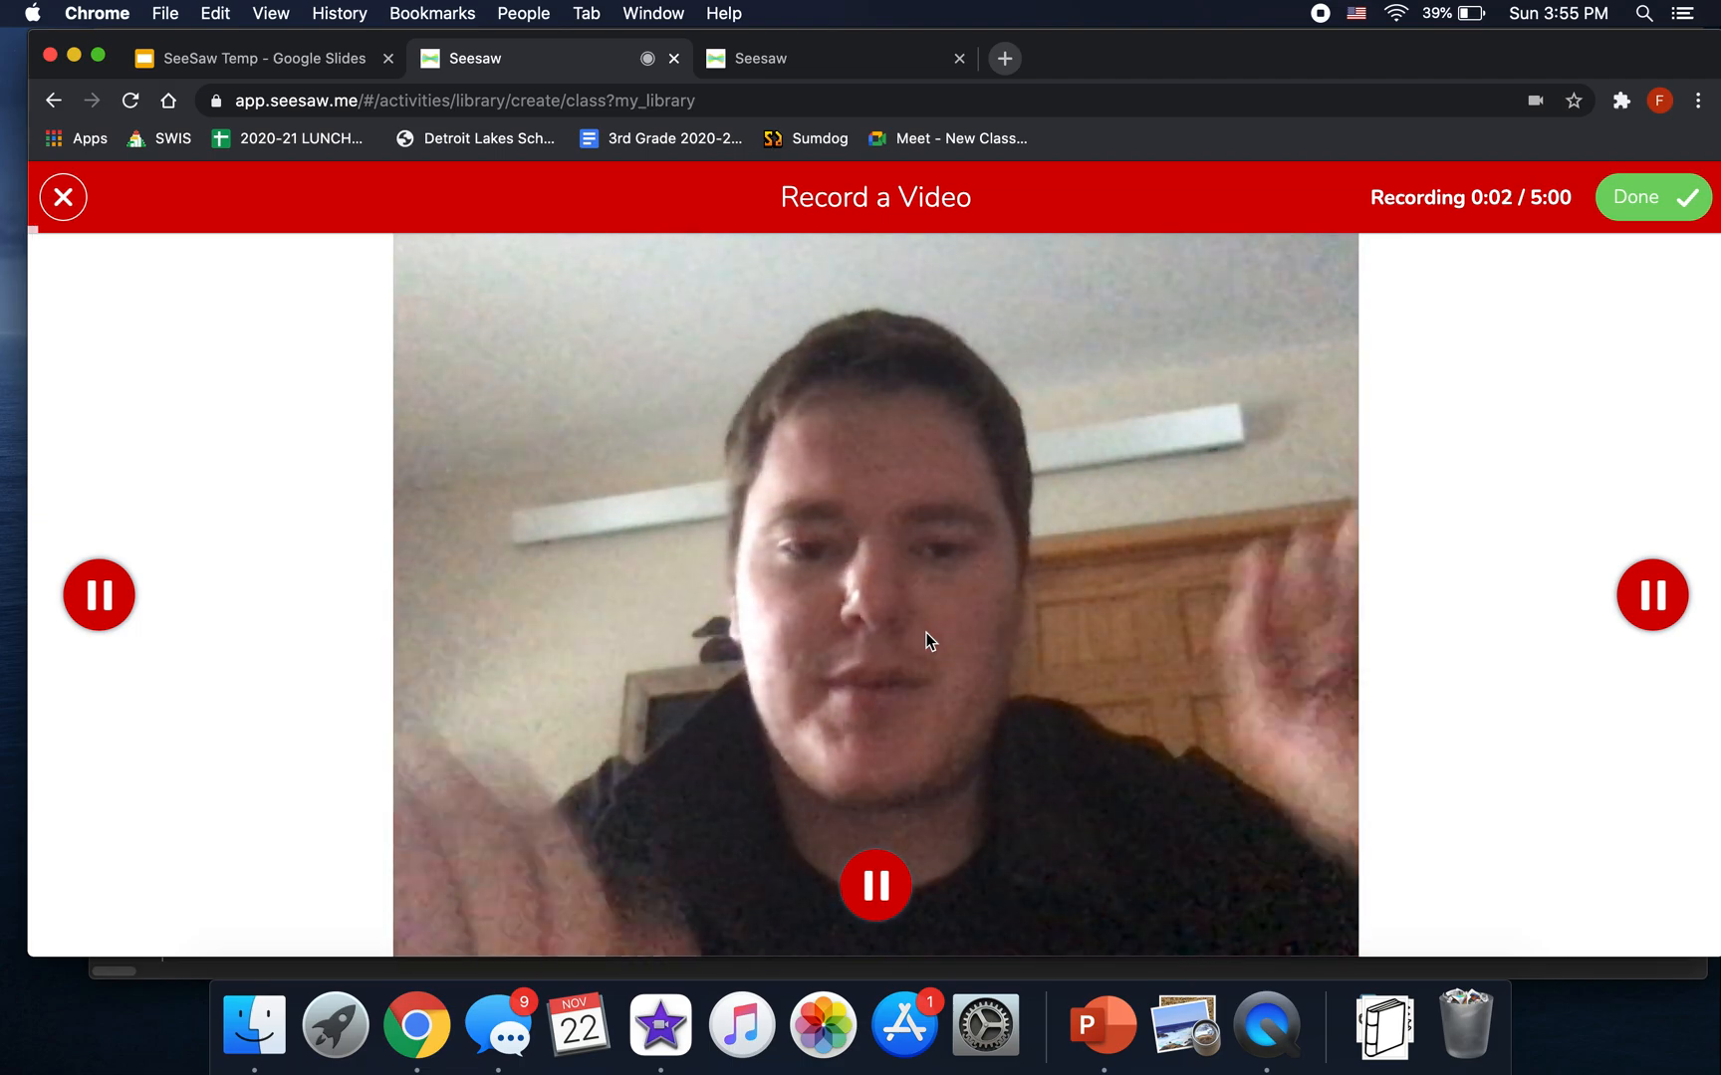
left_click(1619, 196)
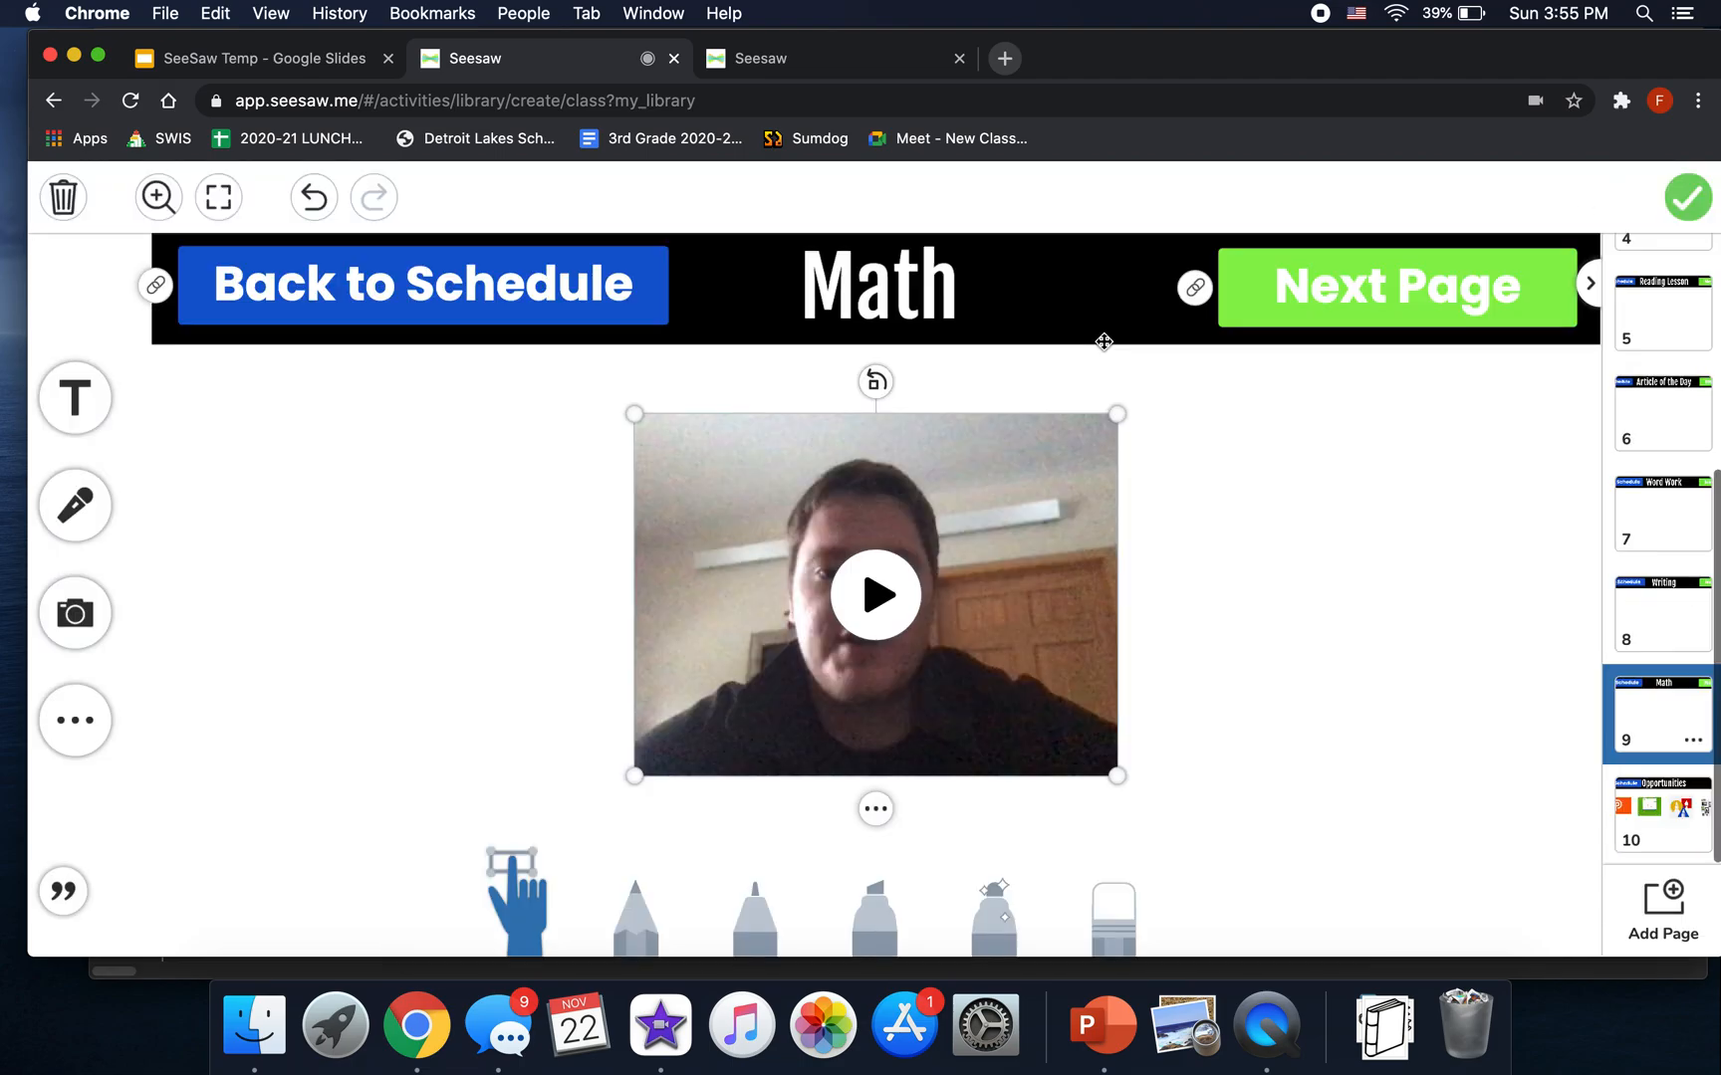
- Deselect the video and follow the Next Page link to page 10, Opportunities
left_click(982, 495)
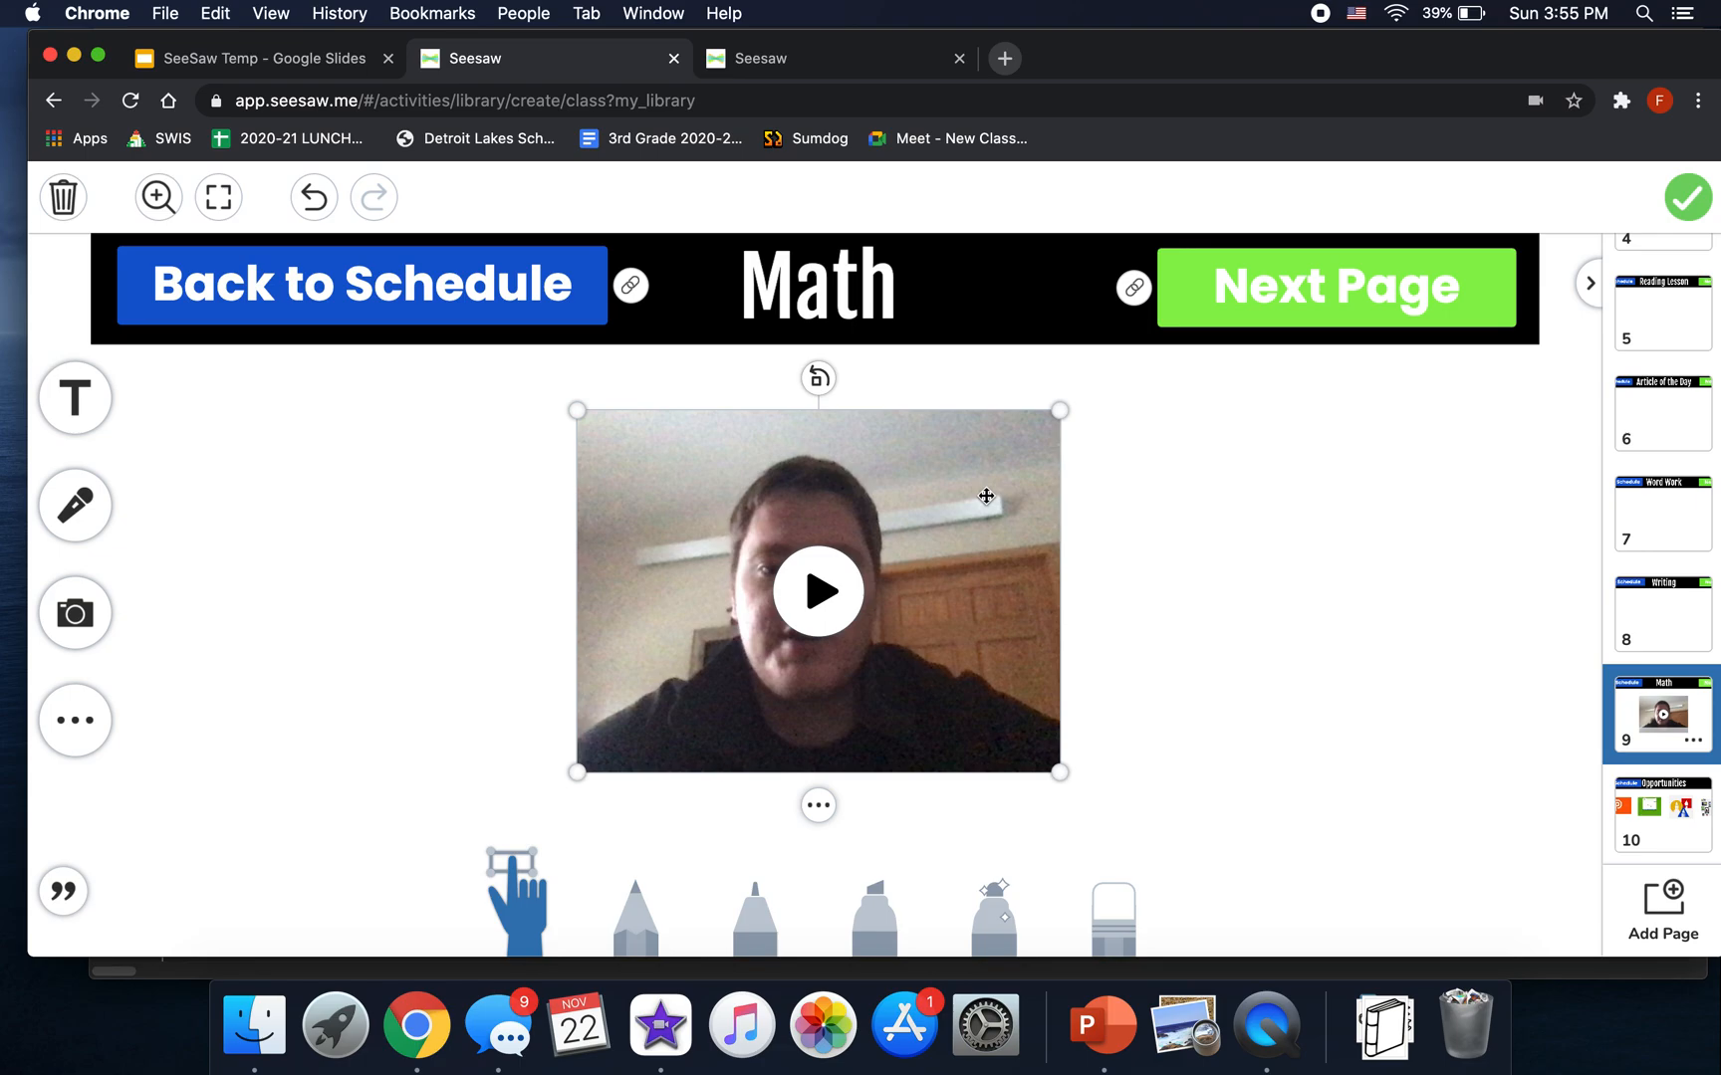
left_click(1263, 602)
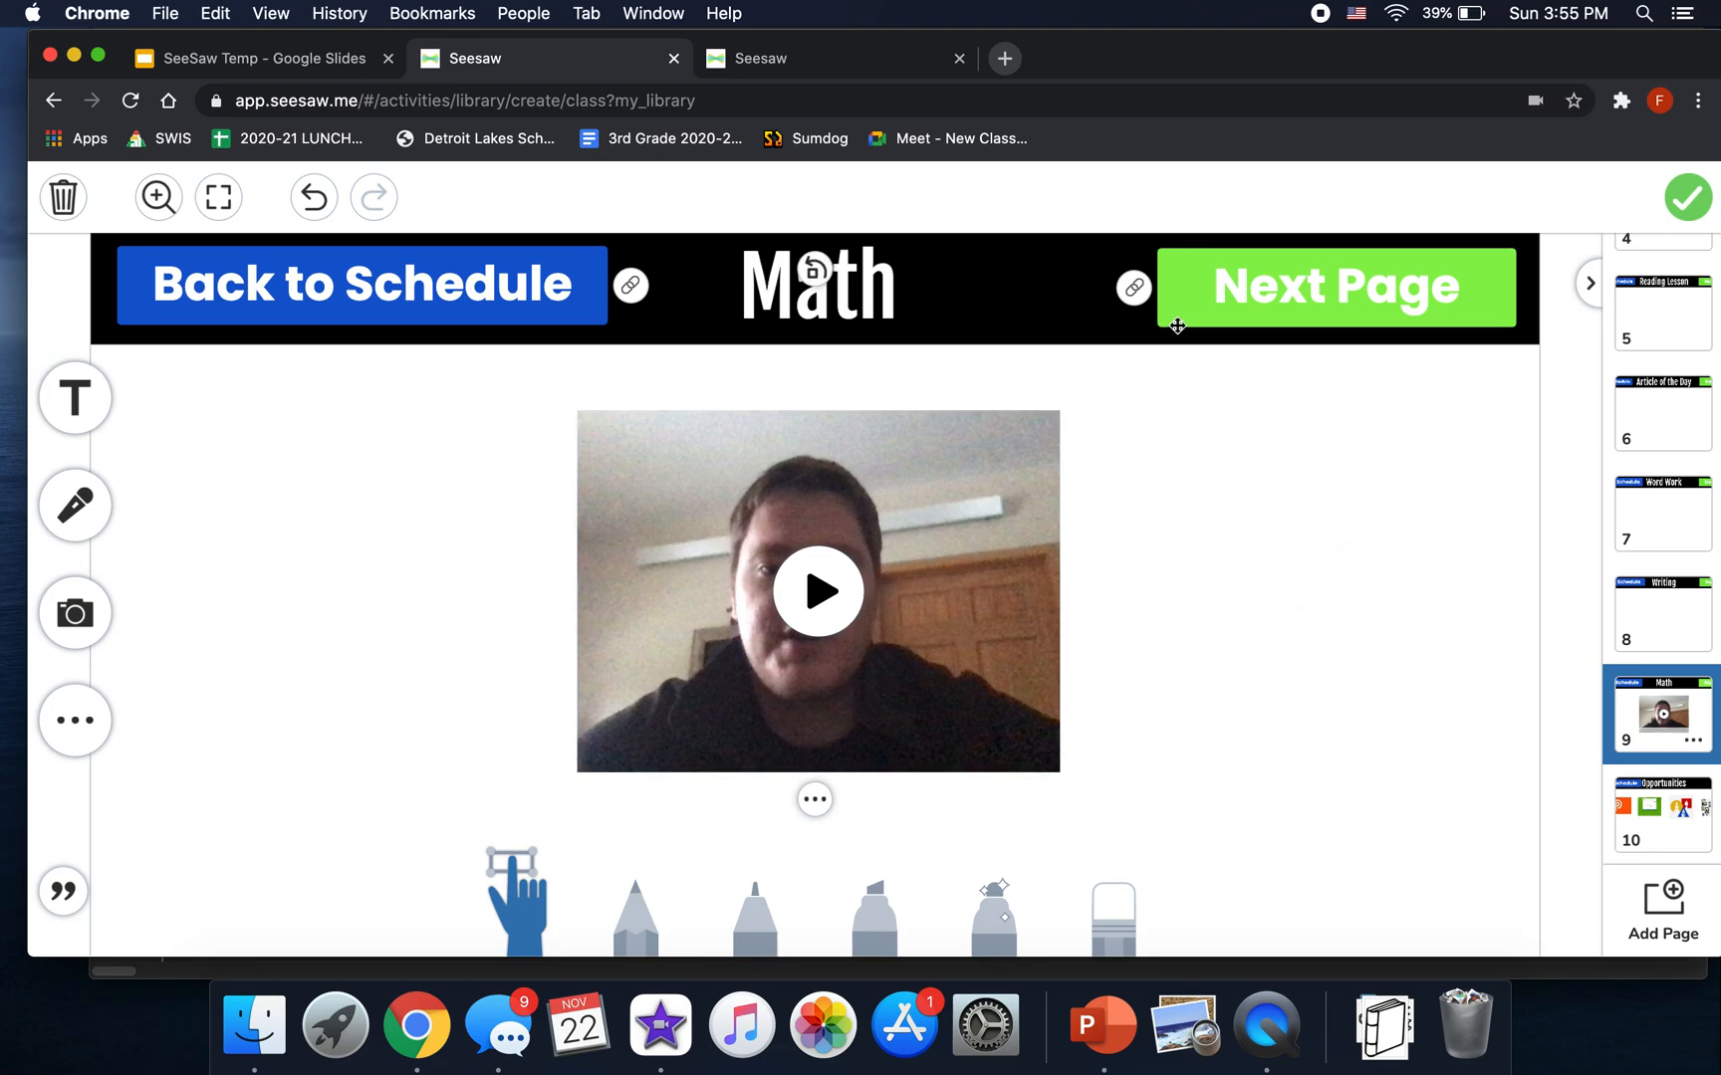
left_click(1135, 283)
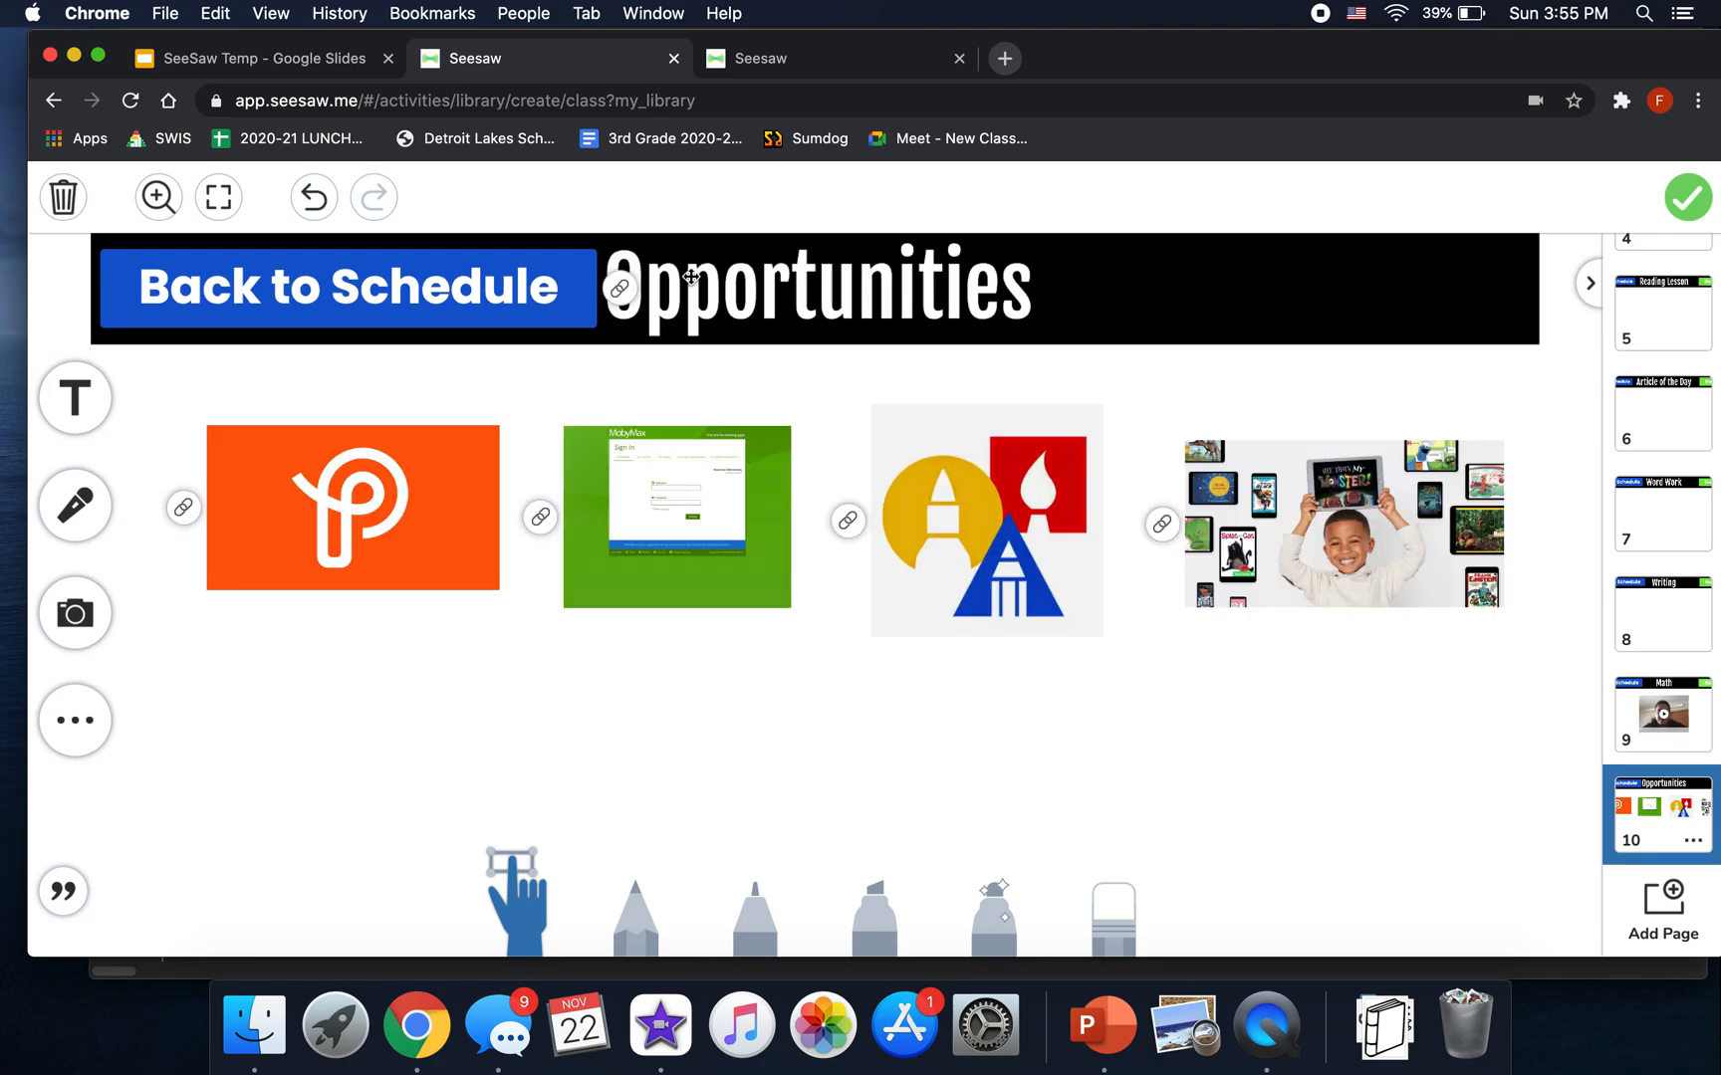
left_click(617, 295)
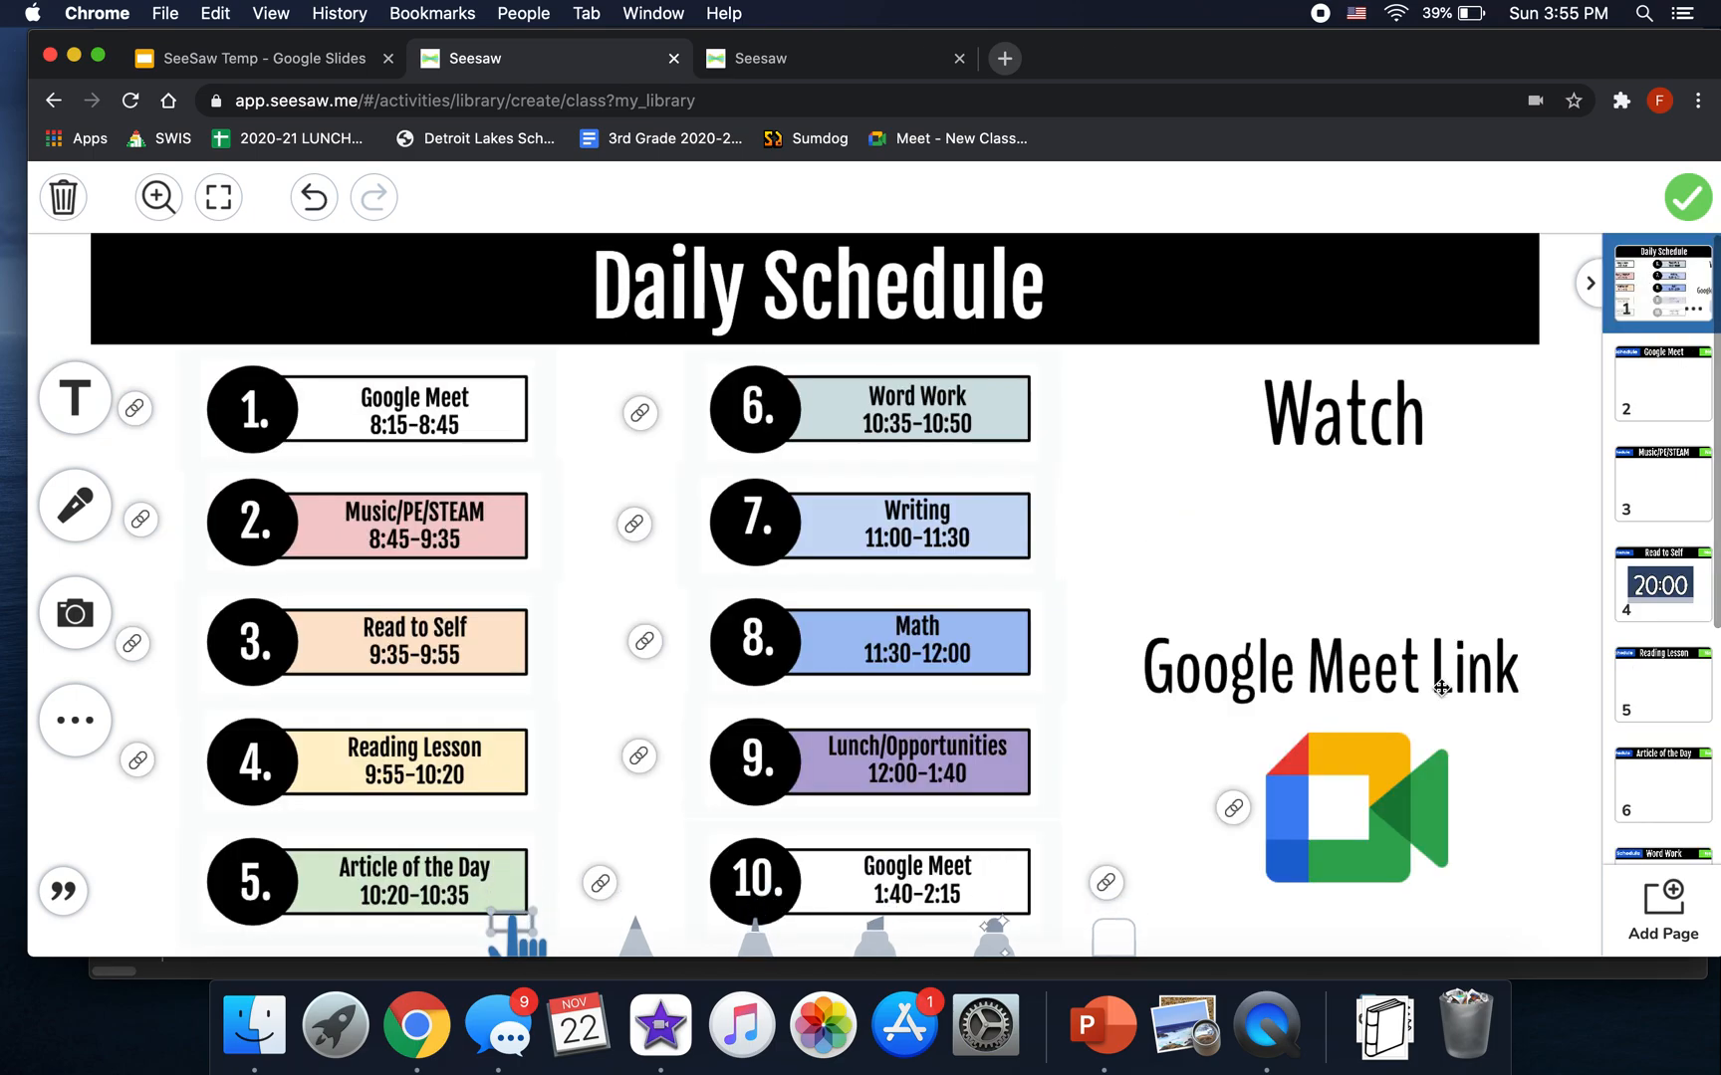
left_click(599, 882)
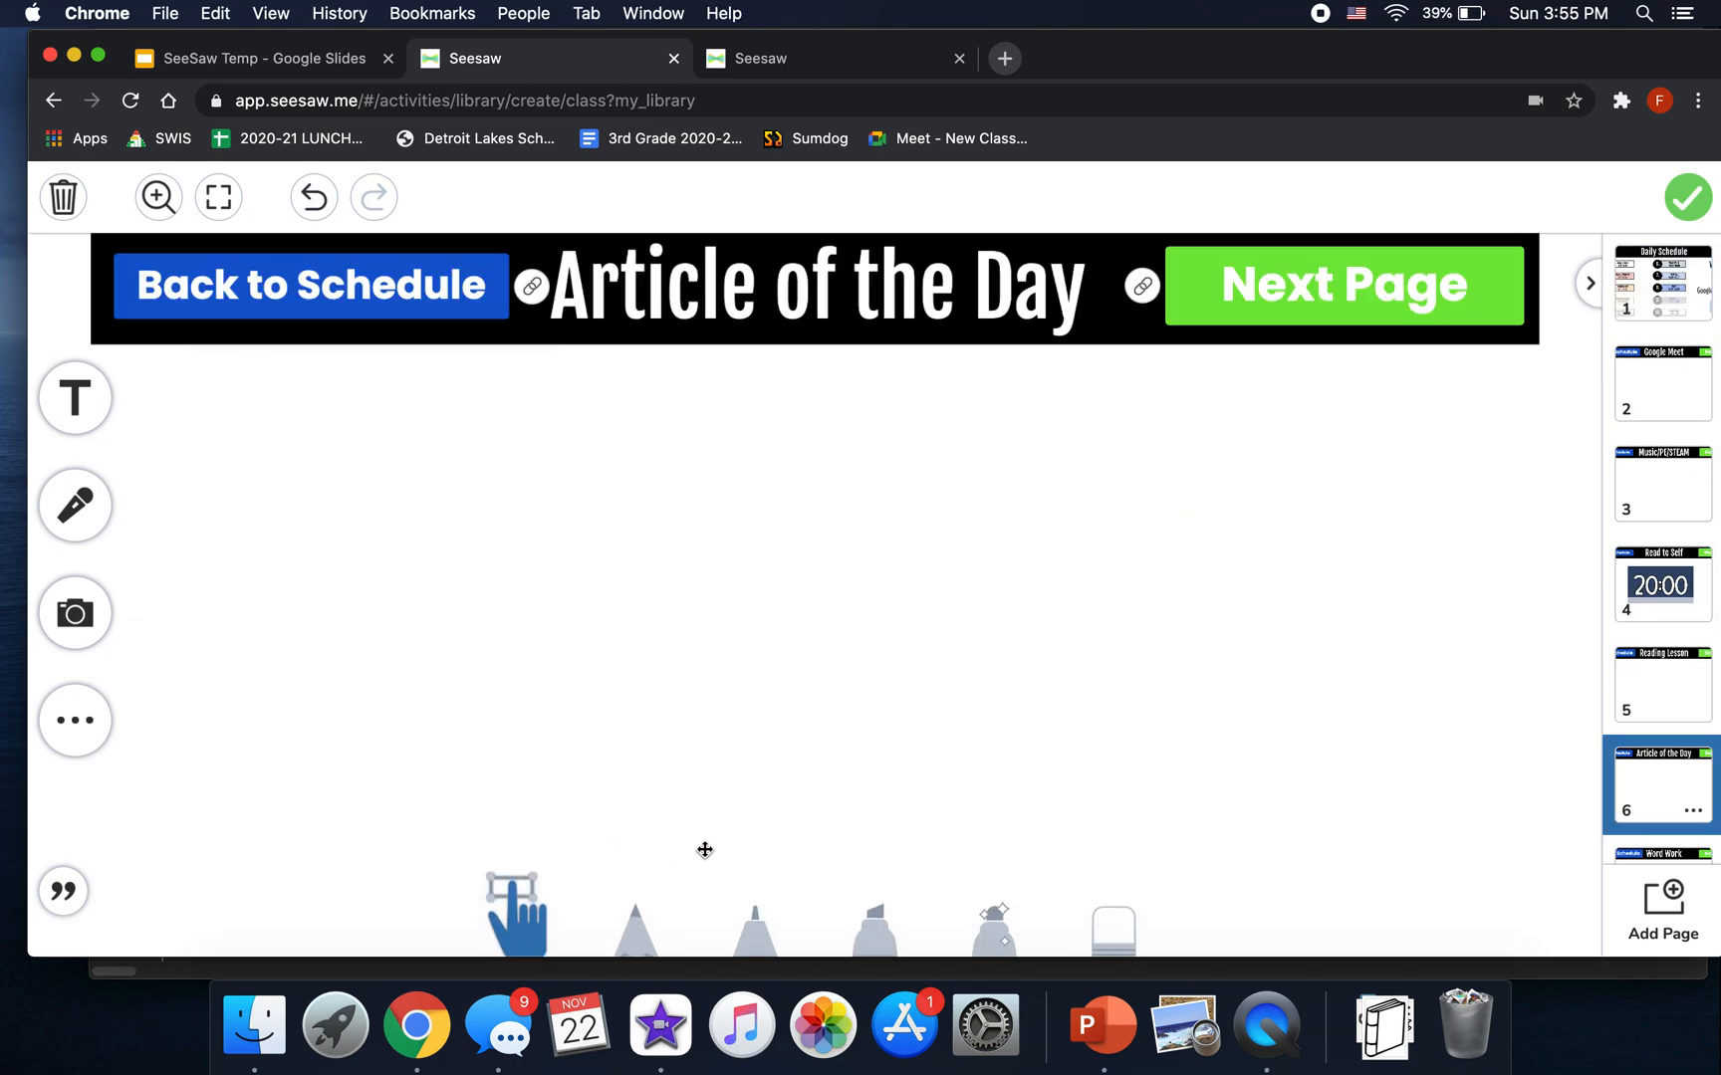
left_click(531, 291)
left_click(257, 873)
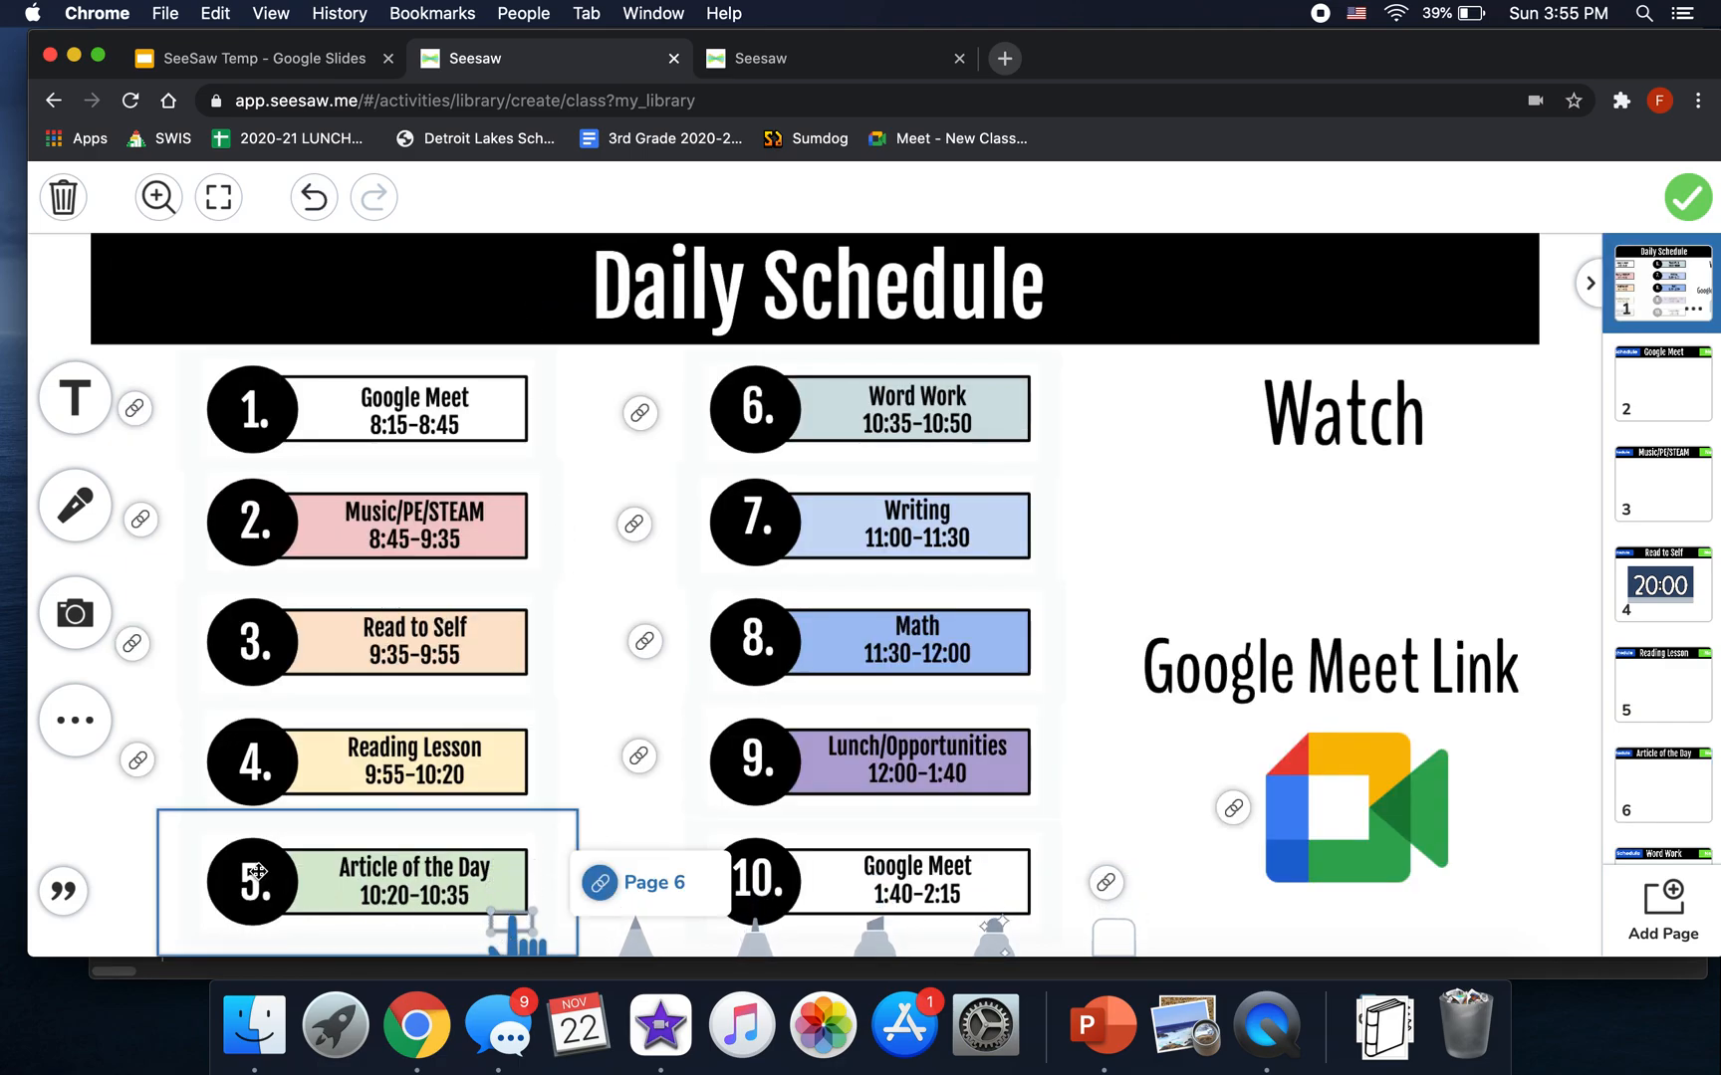
left_click(1104, 884)
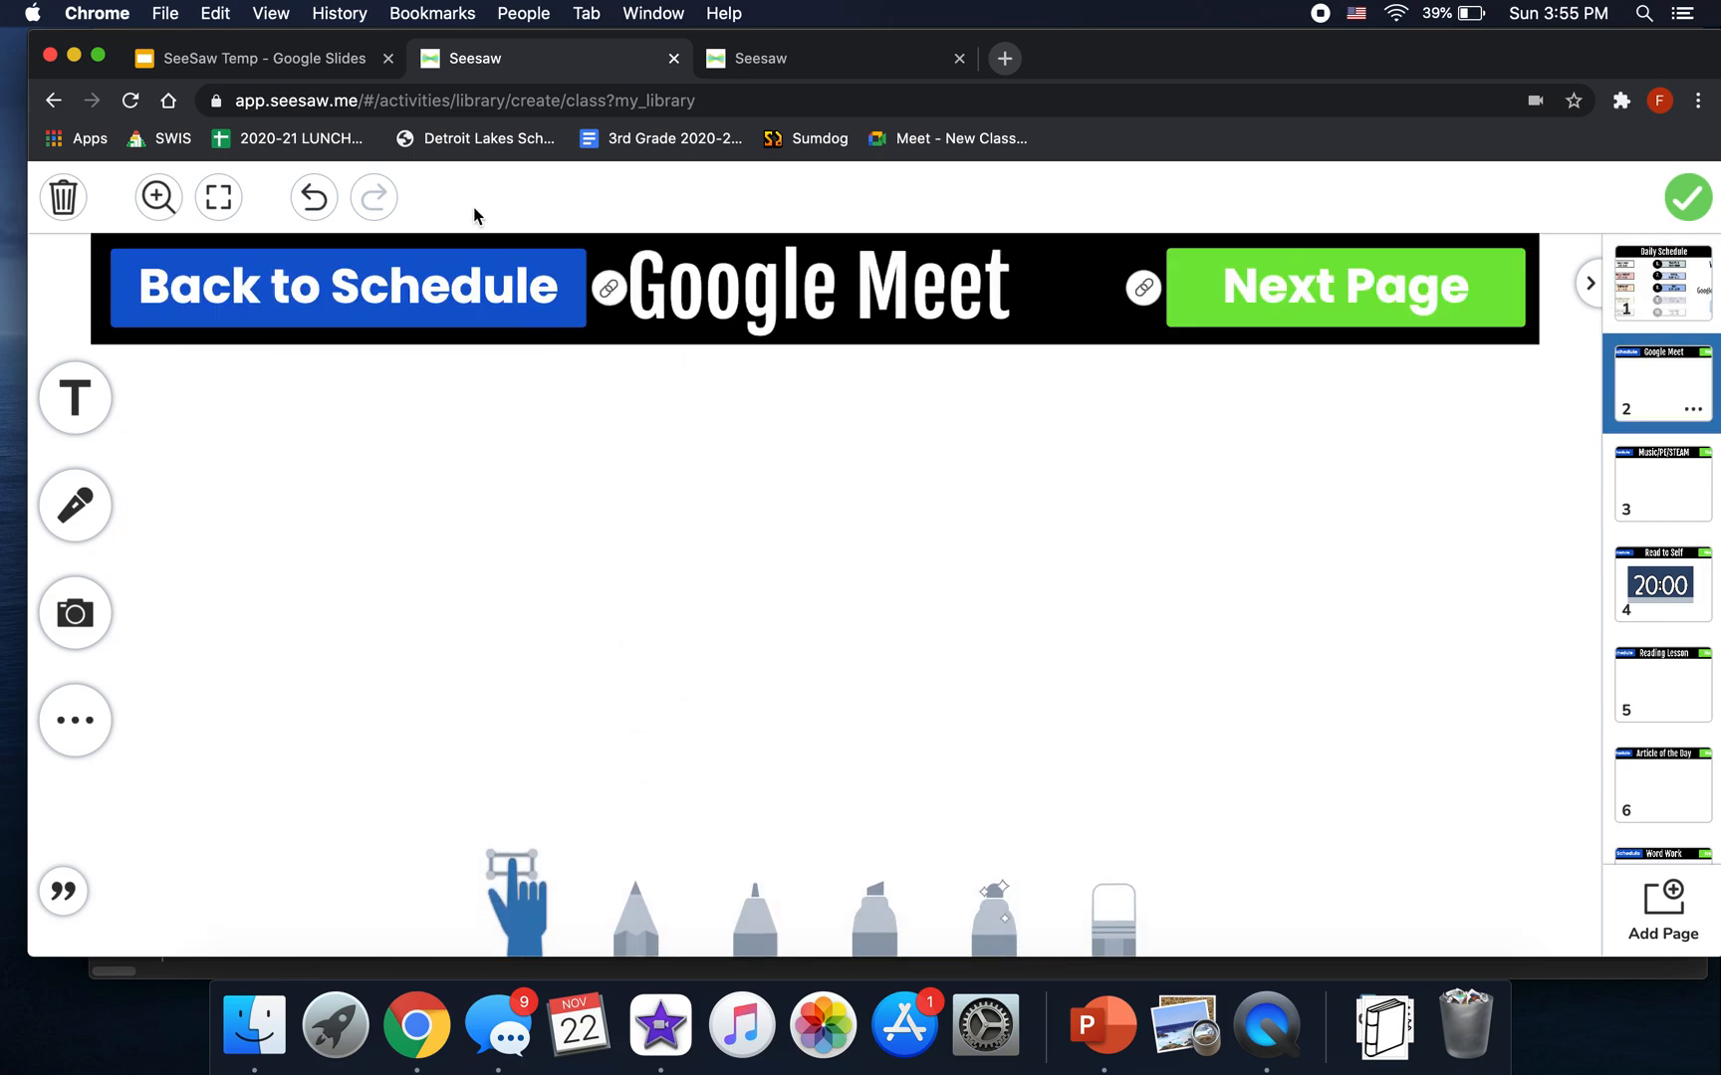
left_click(604, 290)
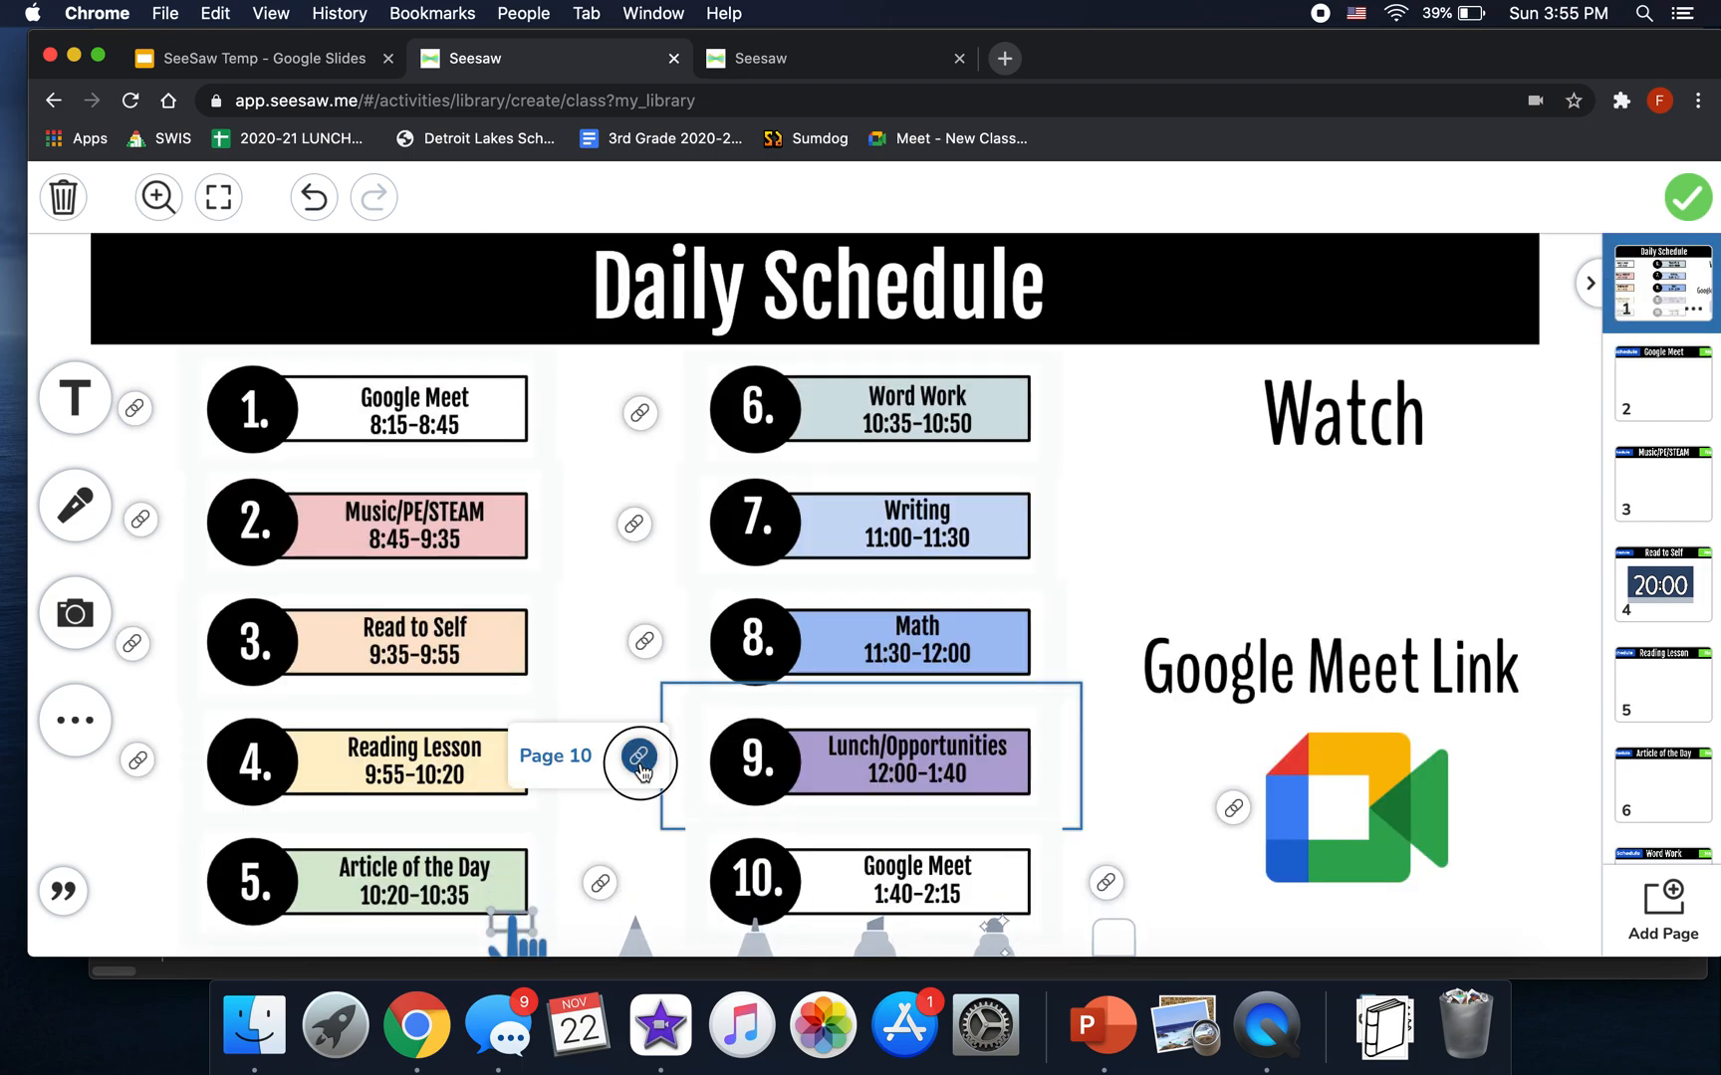
left_click(638, 756)
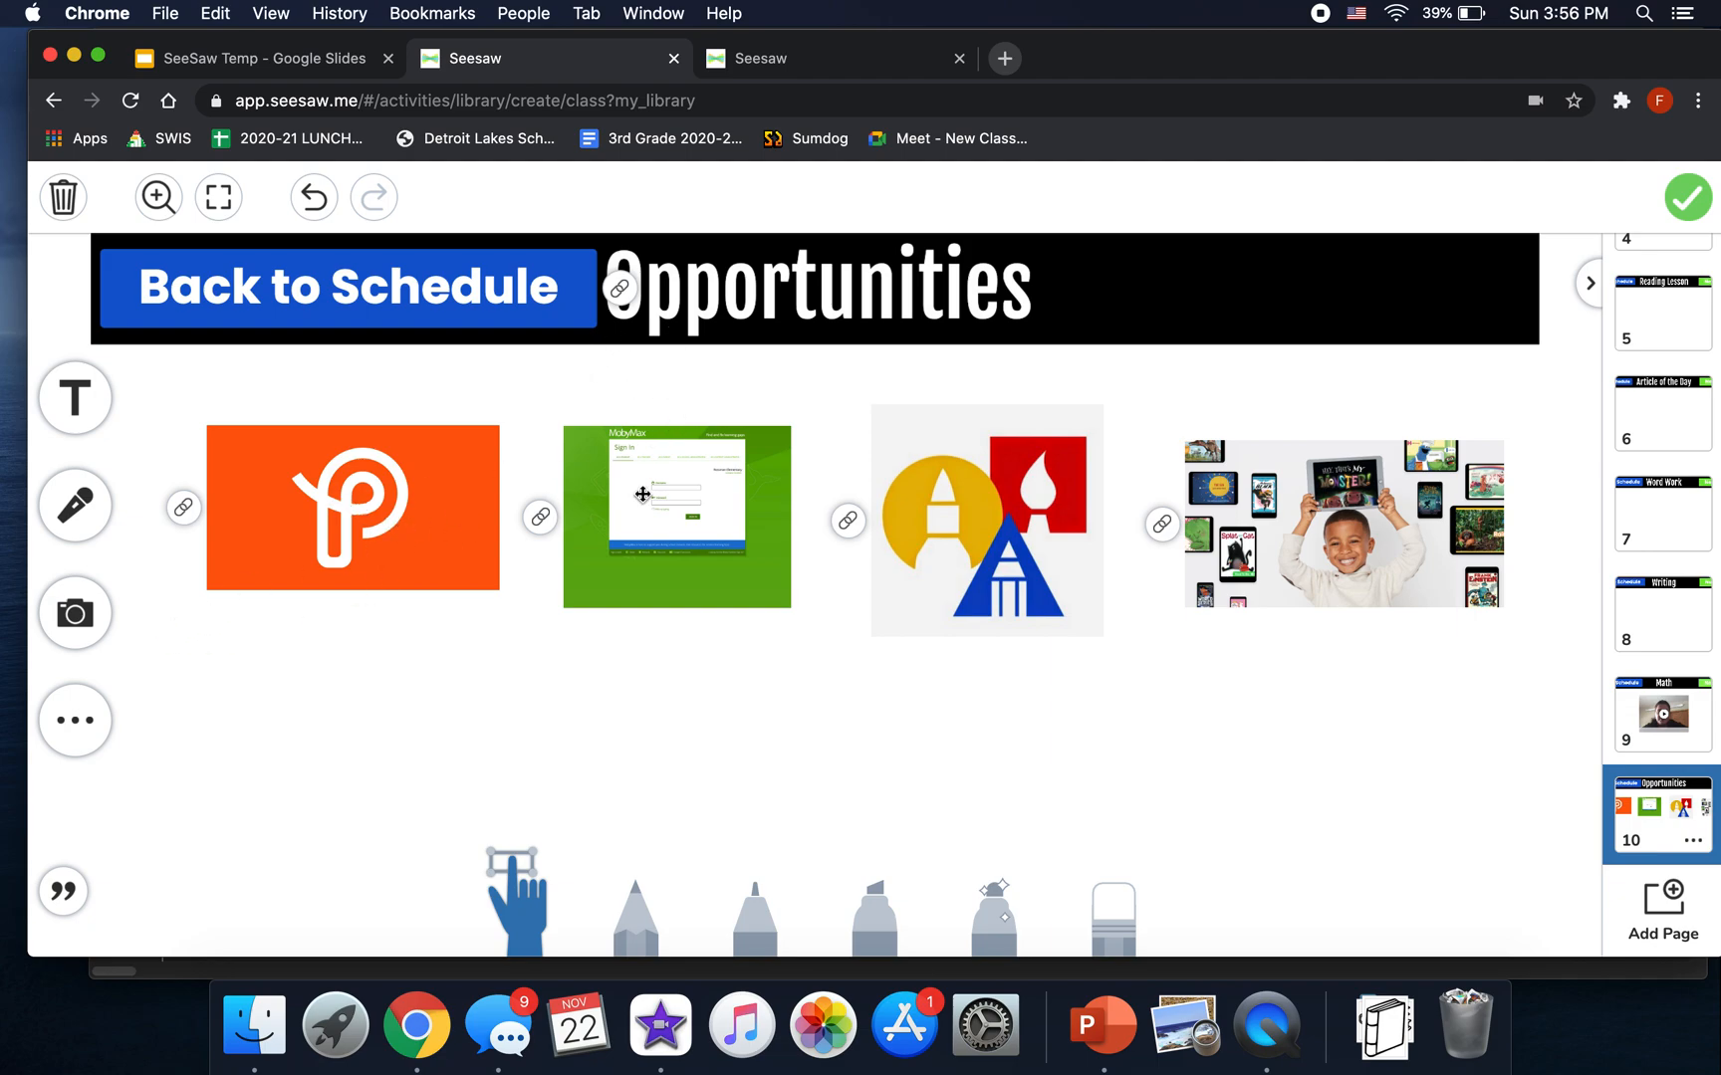
left_click(1004, 557)
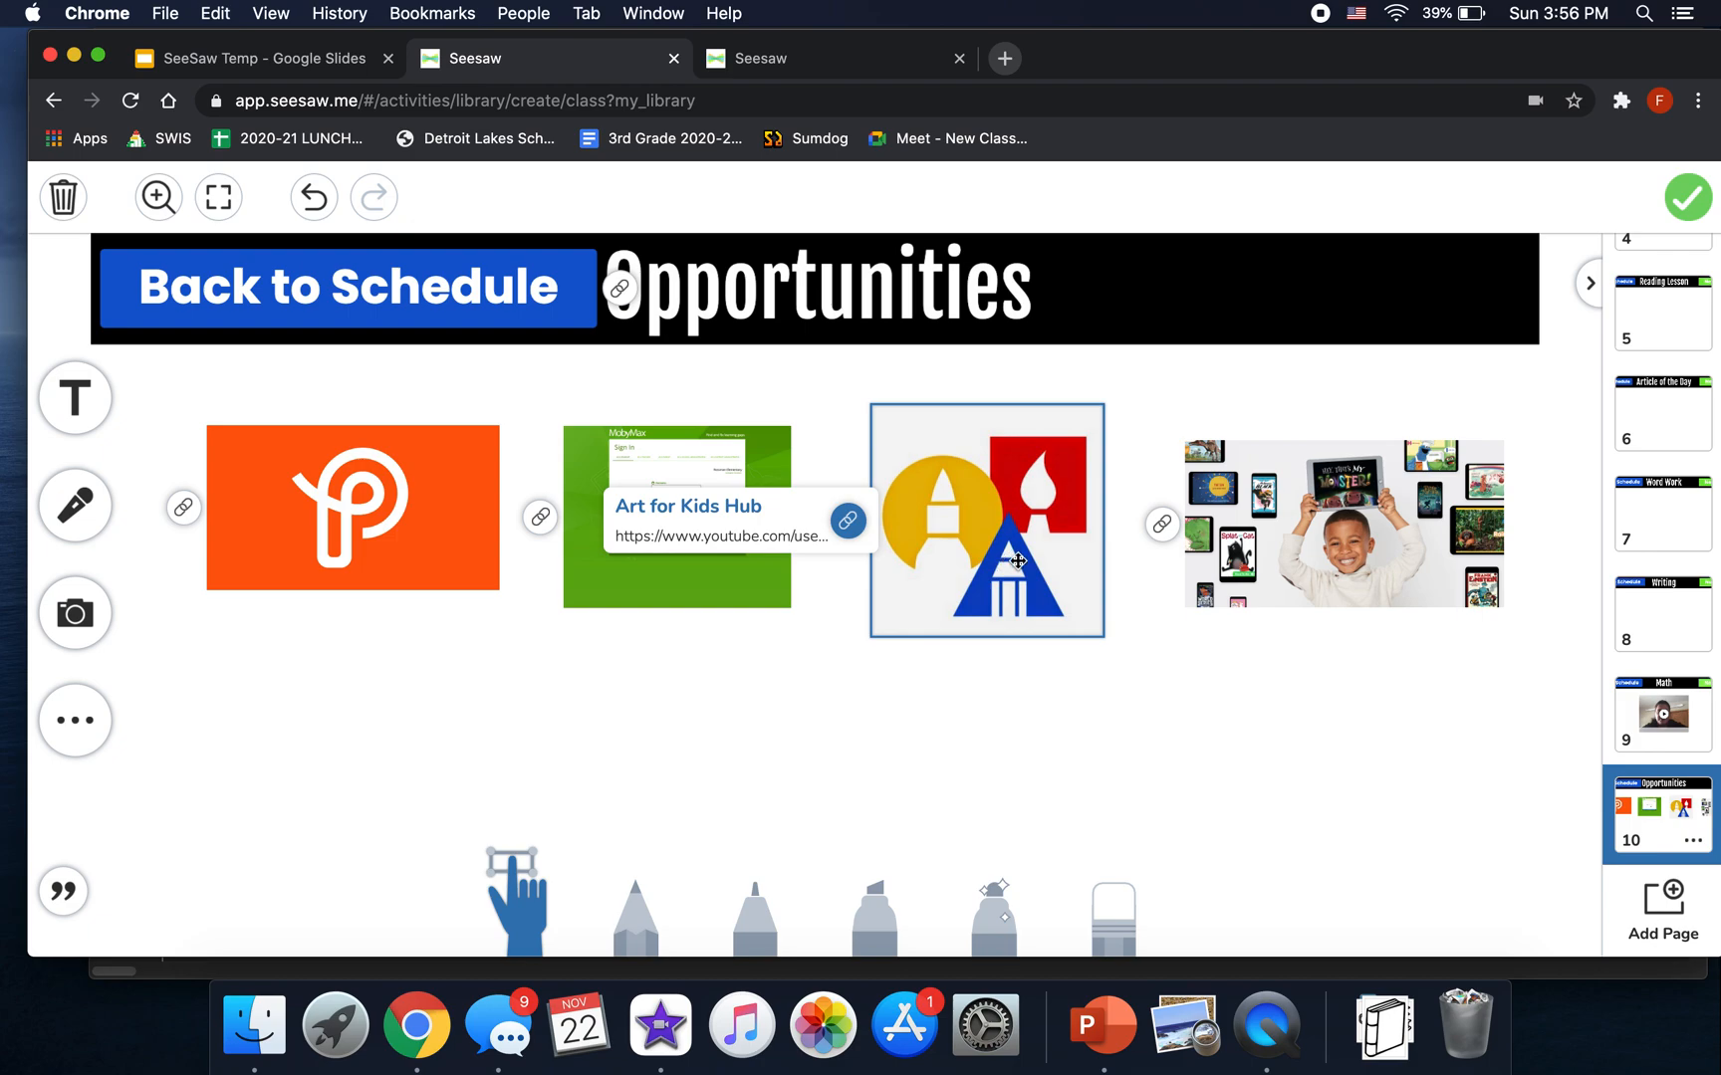
mouse_move(1188, 539)
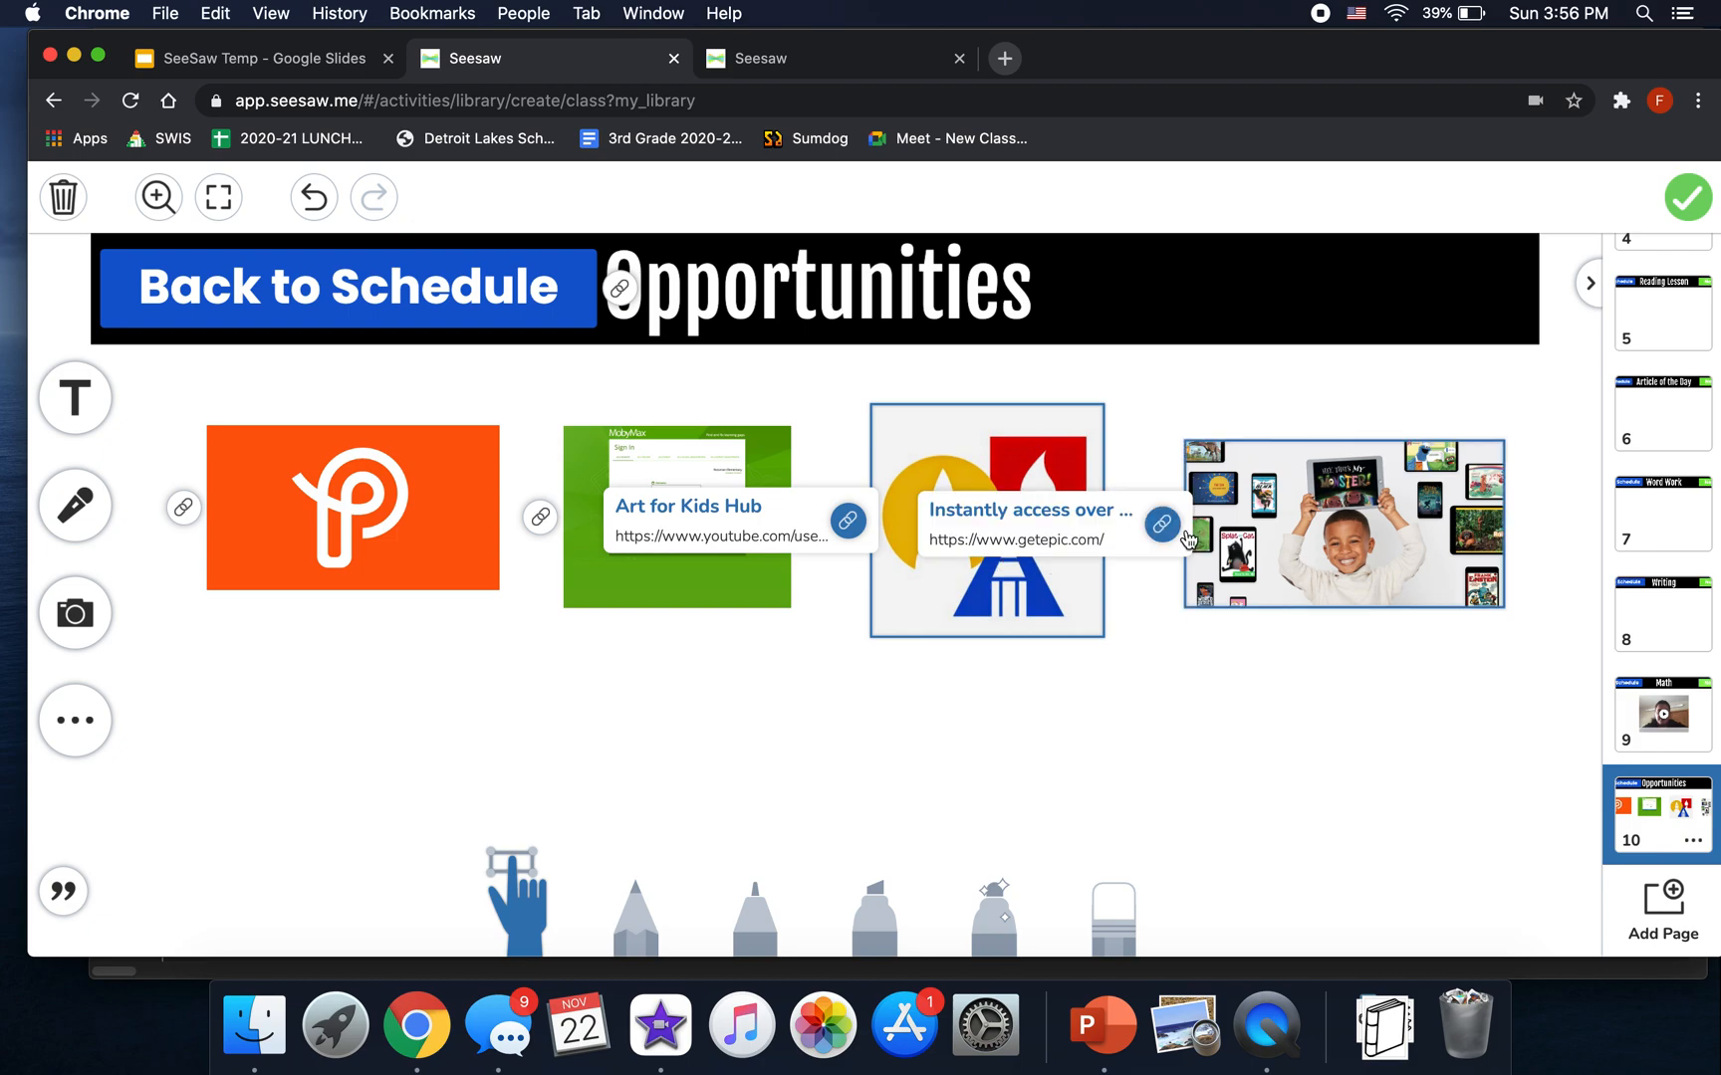
left_click(274, 672)
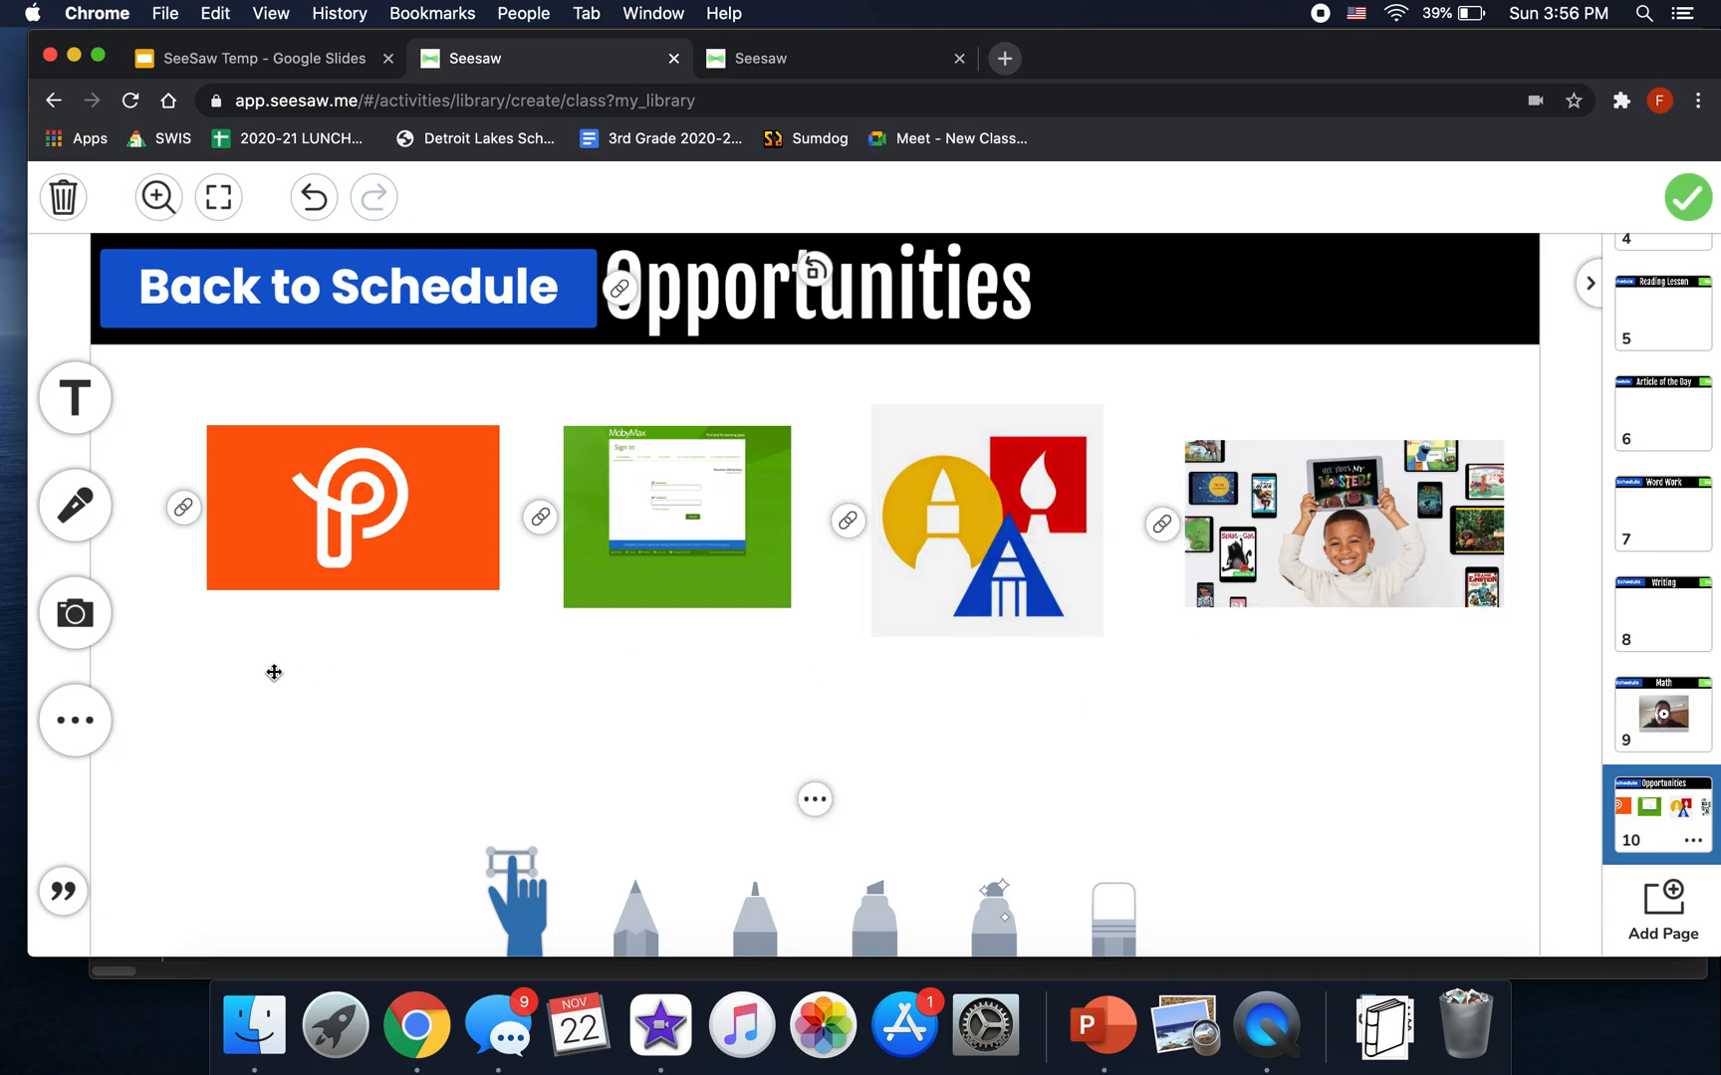
- Start a website link, paste then clear the Google Meet address, and close the empty panel
left_click(91, 712)
left_click(311, 713)
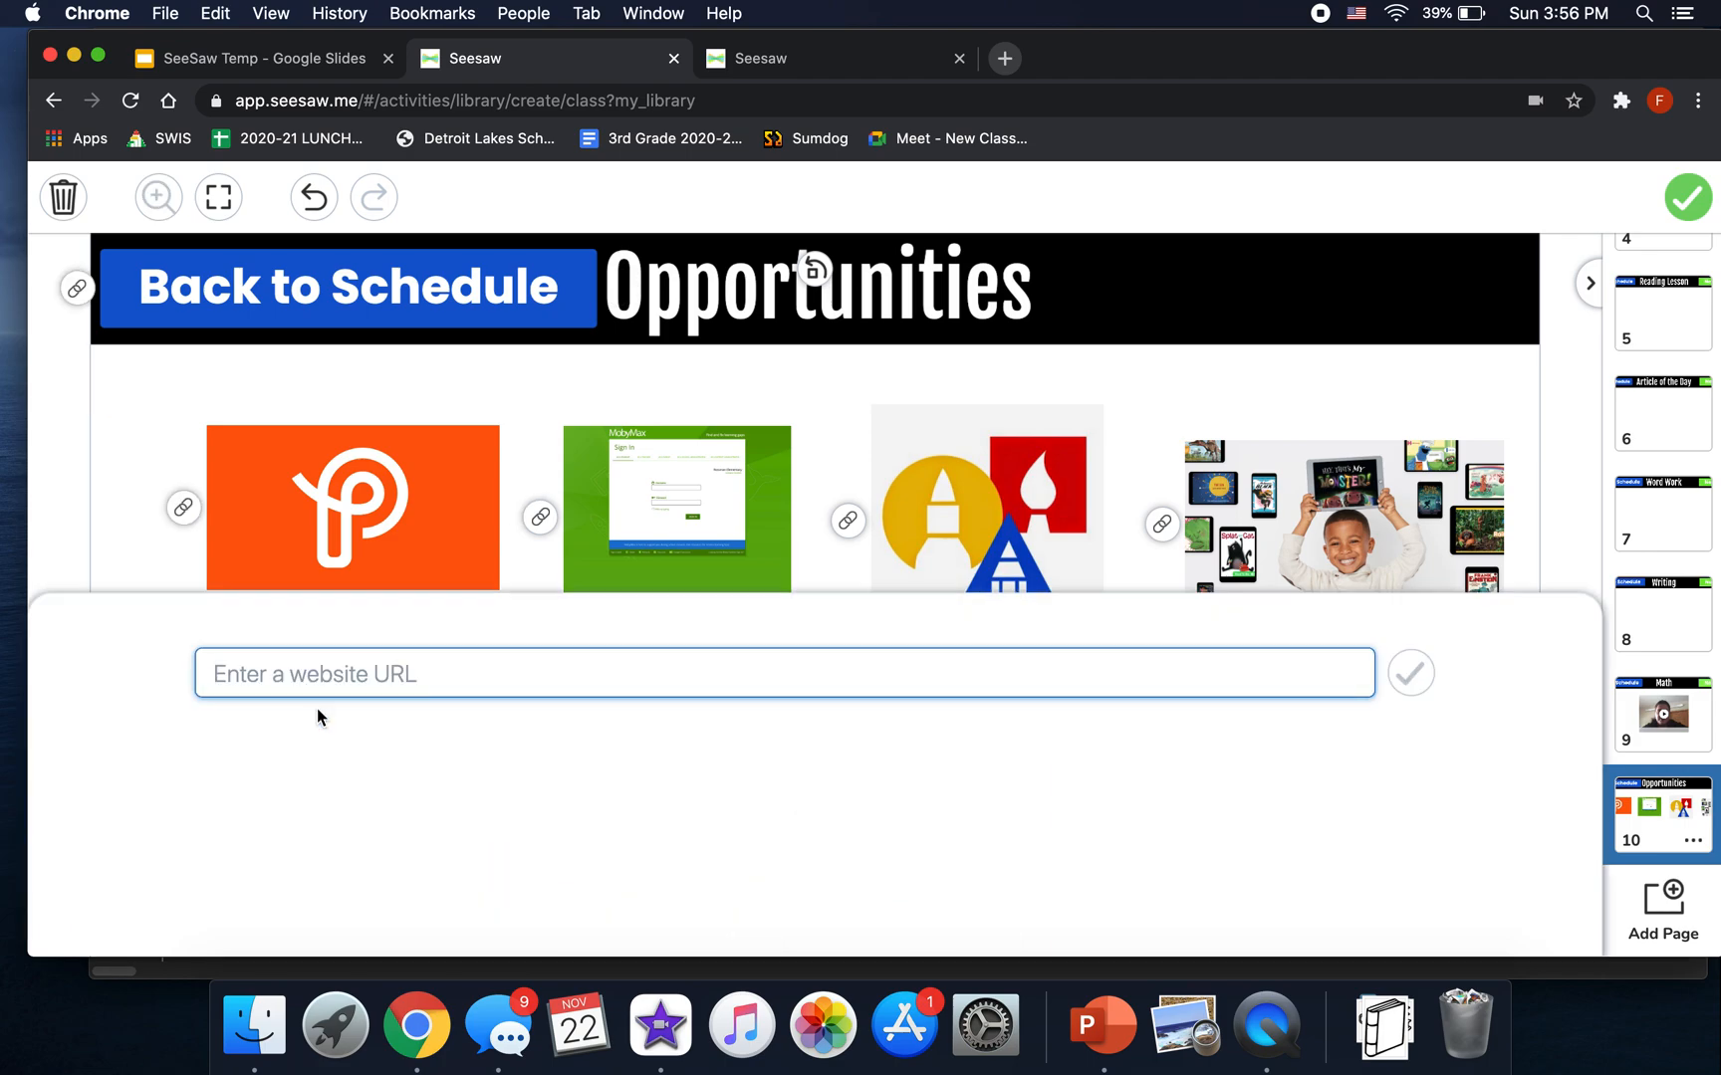
key("super+a")
key("BackSpace")
left_click(1232, 780)
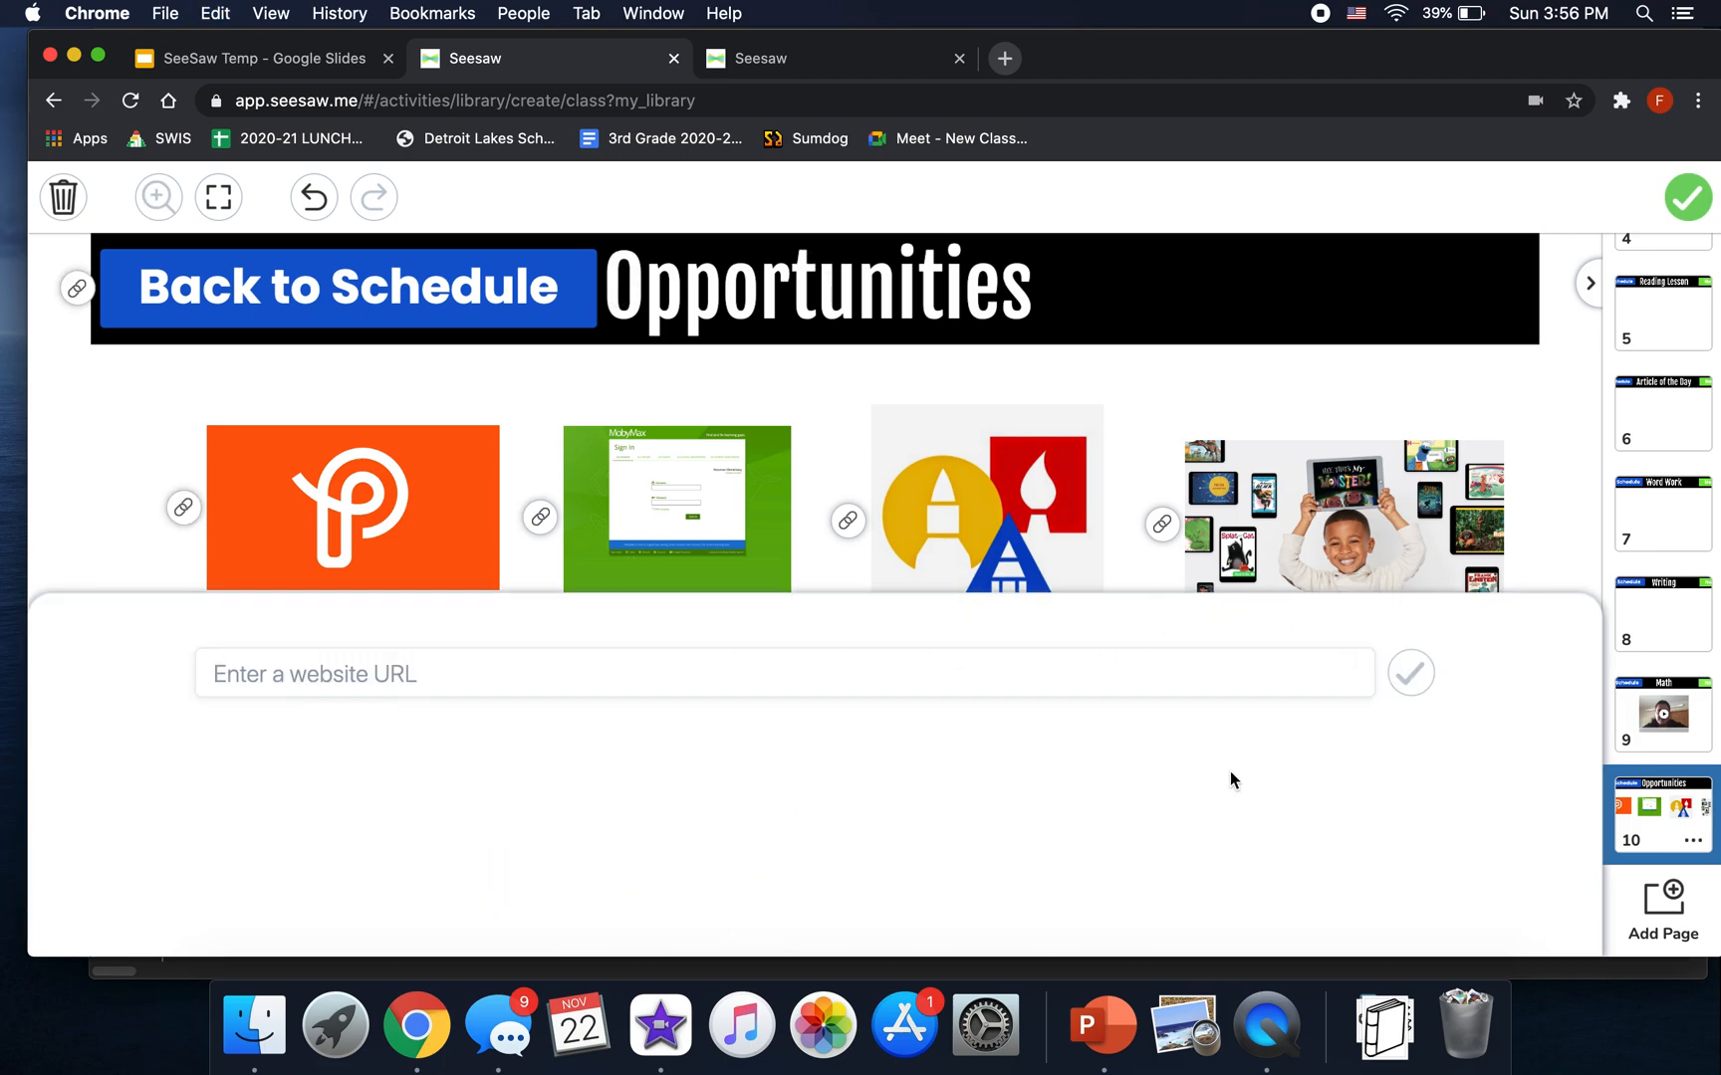
left_click(1506, 388)
- Reposition the orange and MobyMax images and test the art image's YouTube link
left_click_drag(364, 525, 367, 498)
left_click_drag(596, 567, 571, 755)
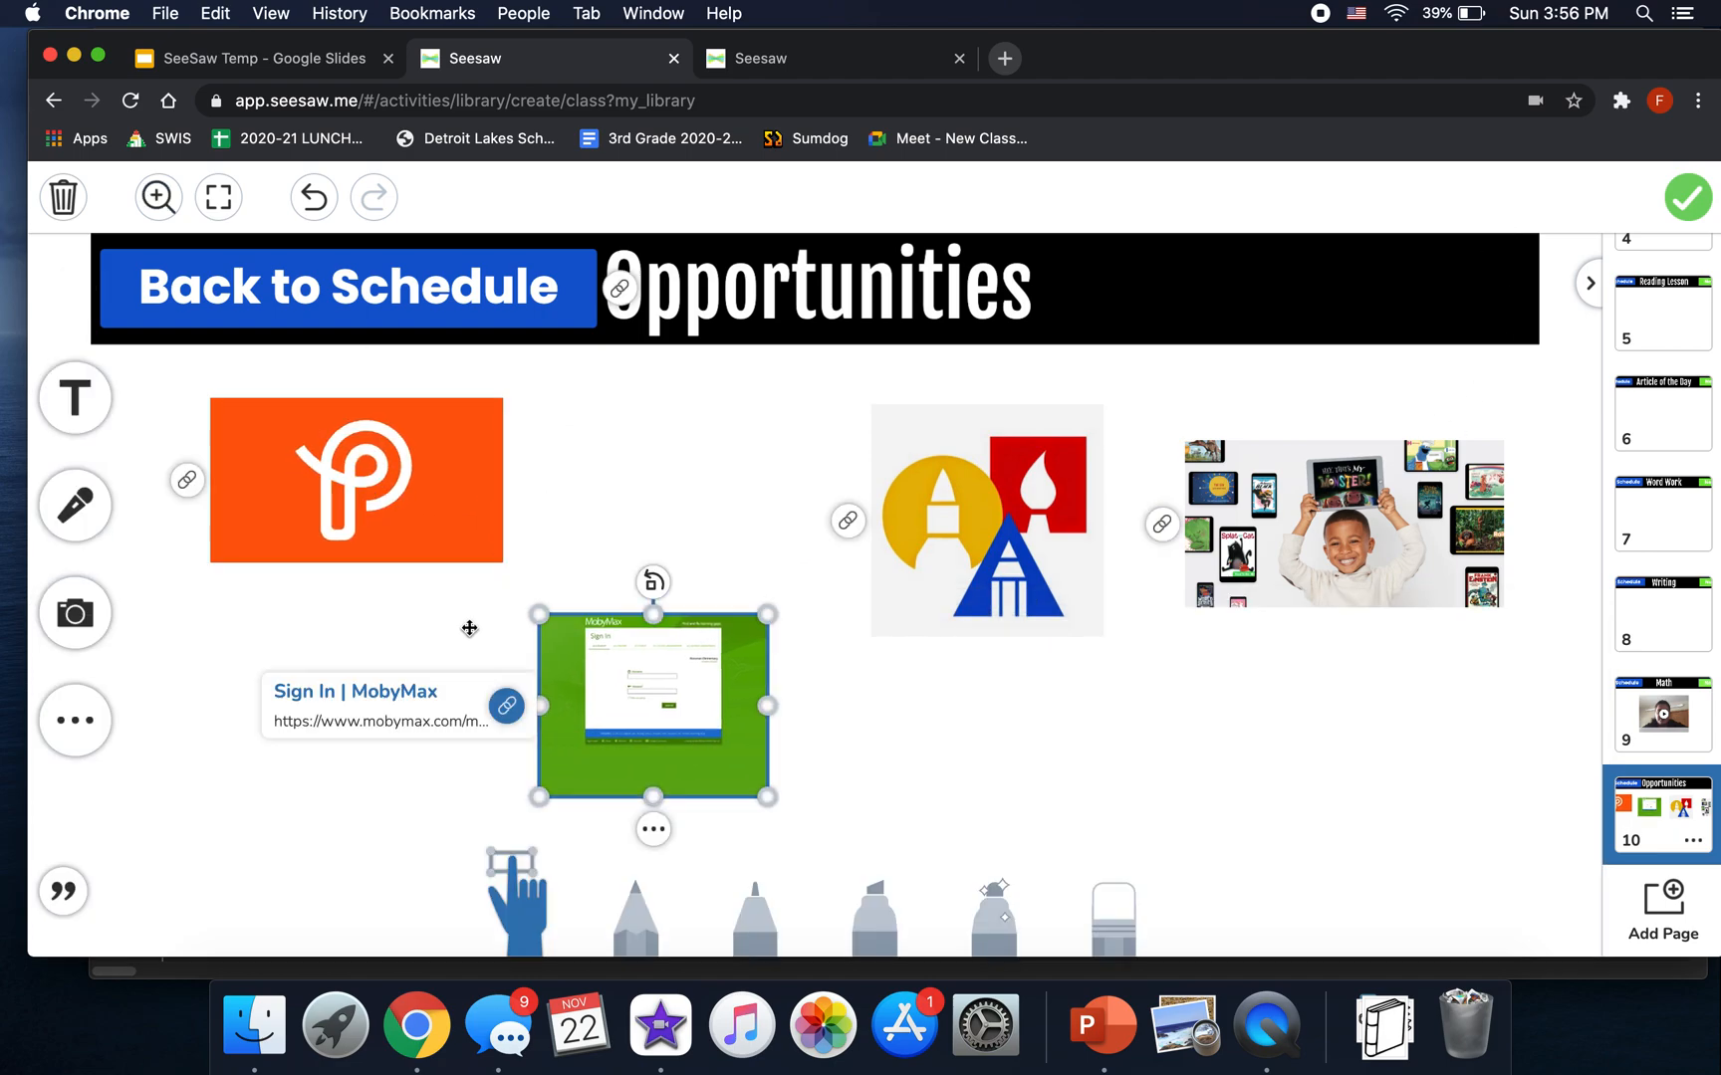
left_click(845, 521)
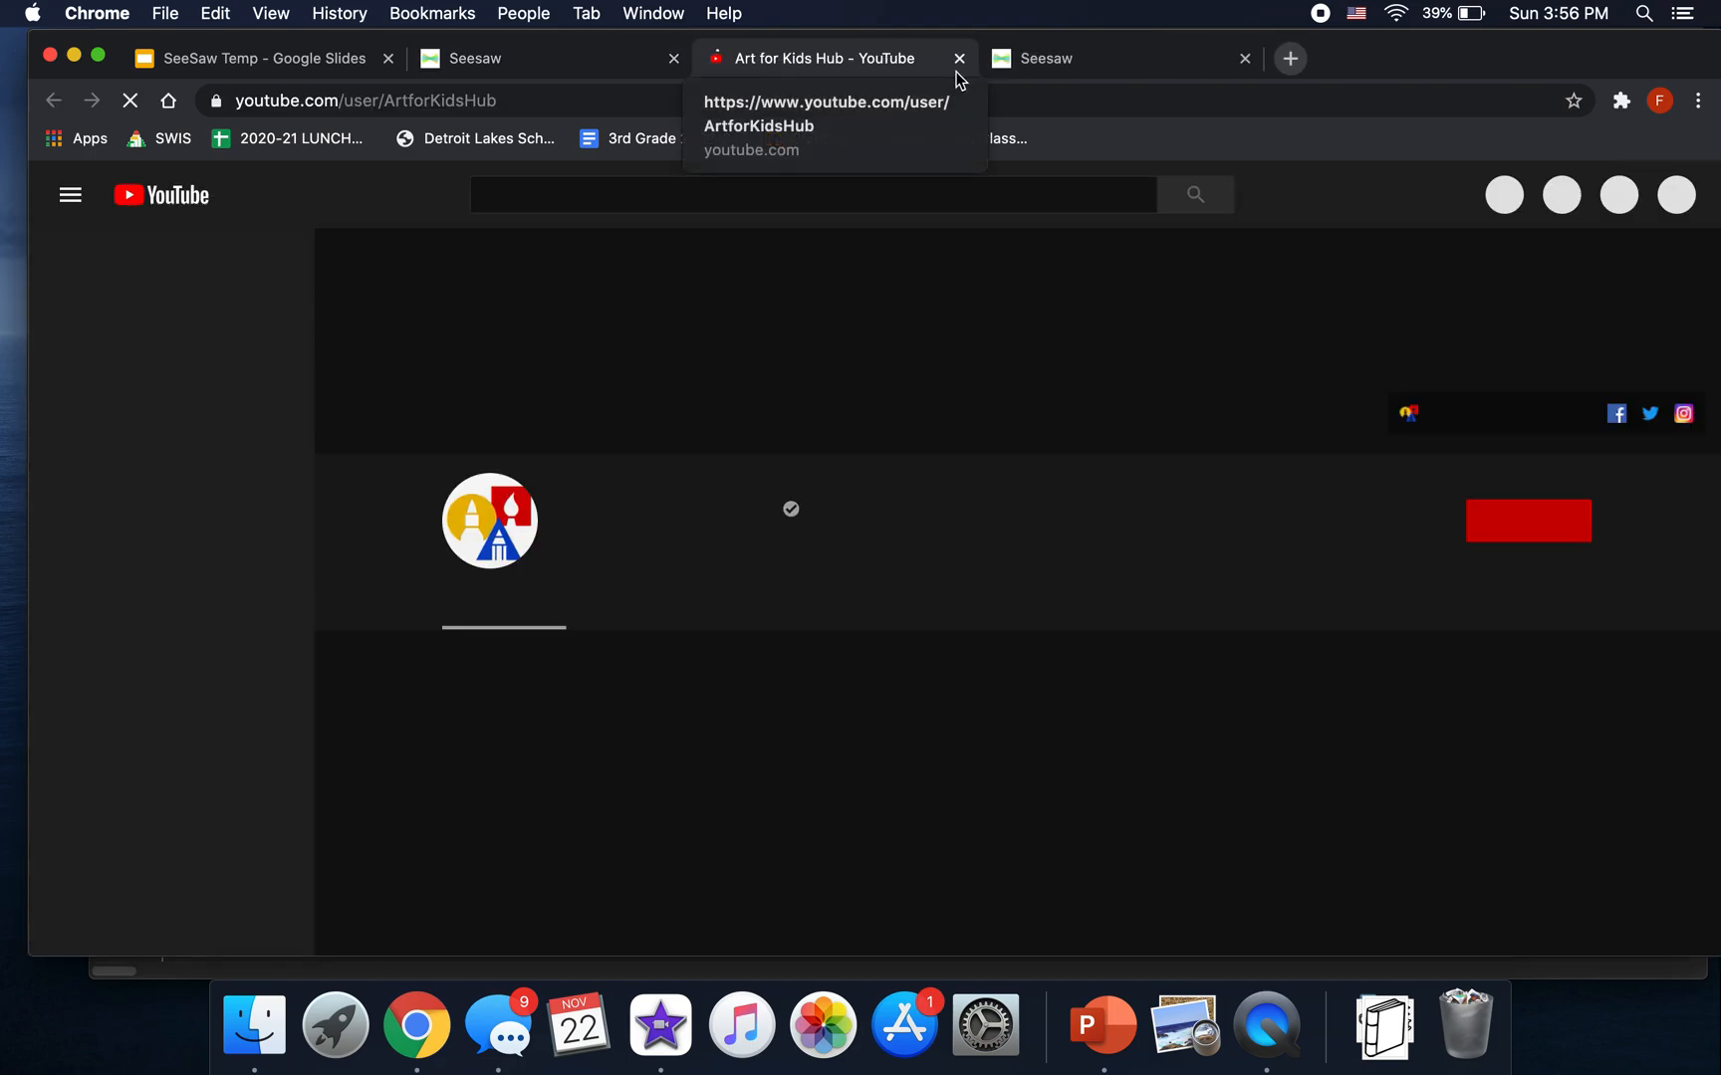
left_click(959, 58)
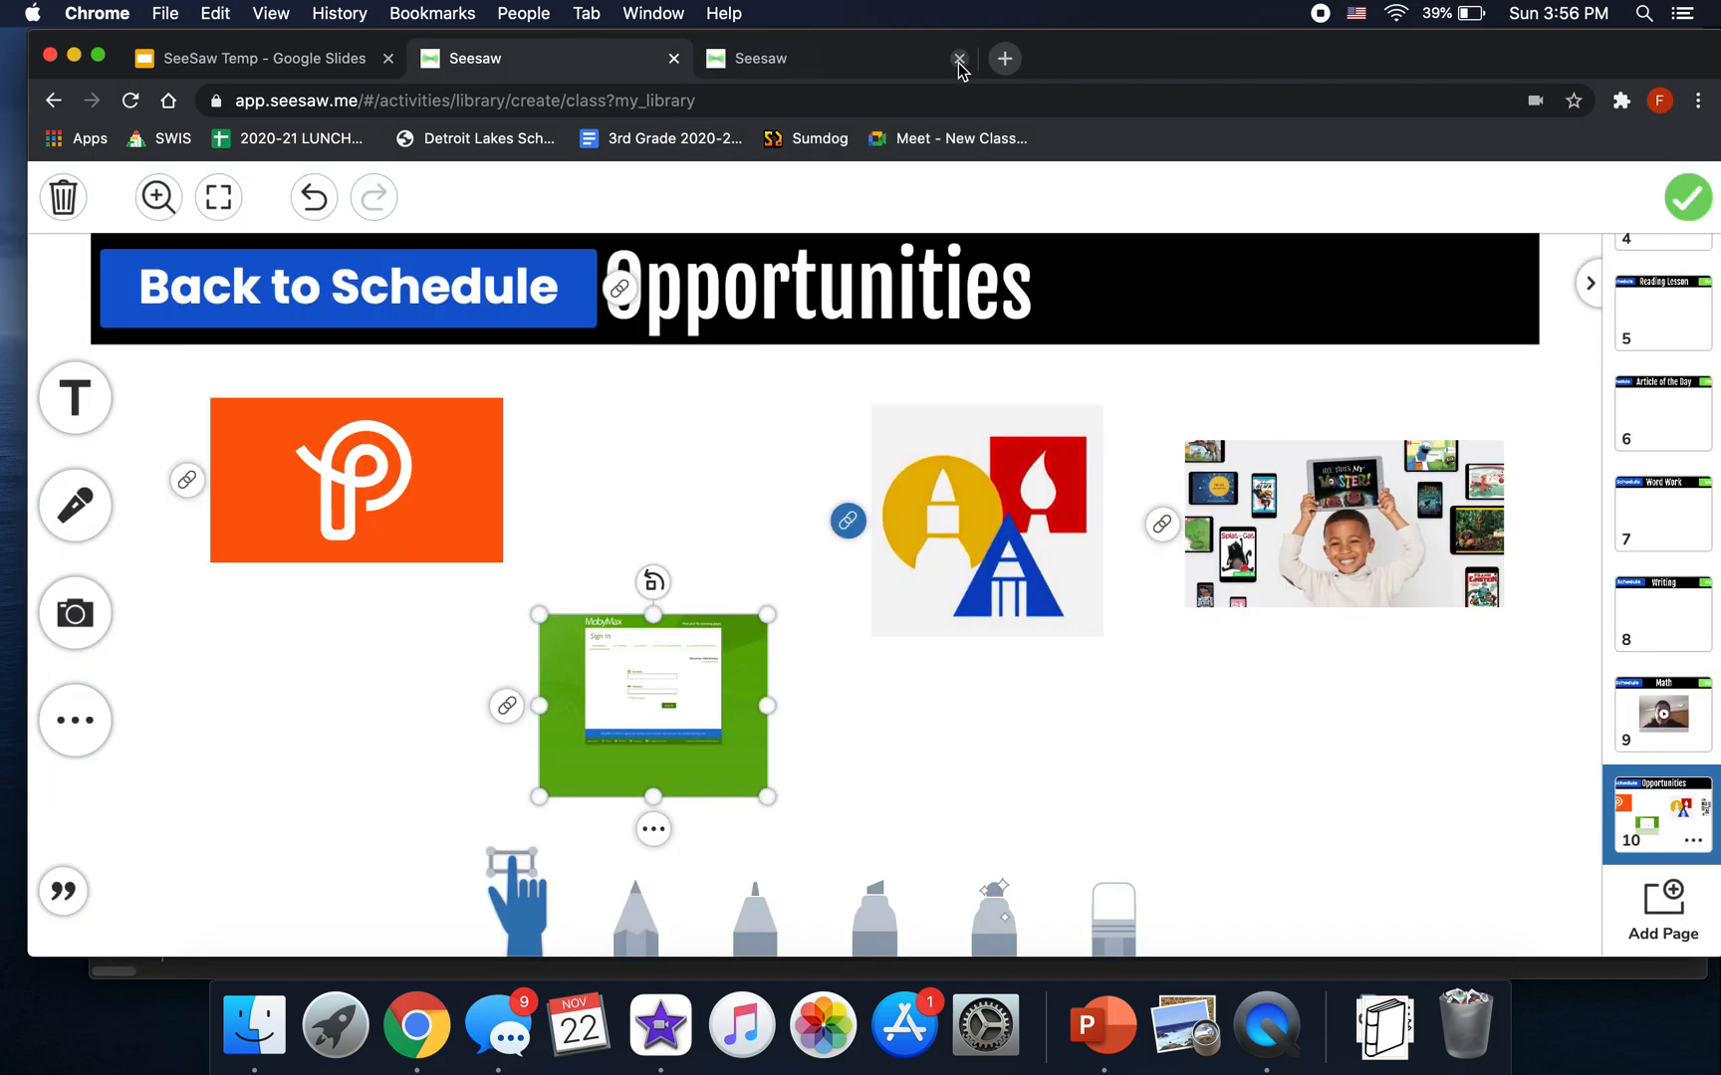
- Line the MobyMax and orange images up in one row, then return to the Daily Schedule
left_click(653, 829)
left_click(737, 521)
left_click(616, 464)
left_click(464, 748)
left_click_drag(676, 732, 703, 539)
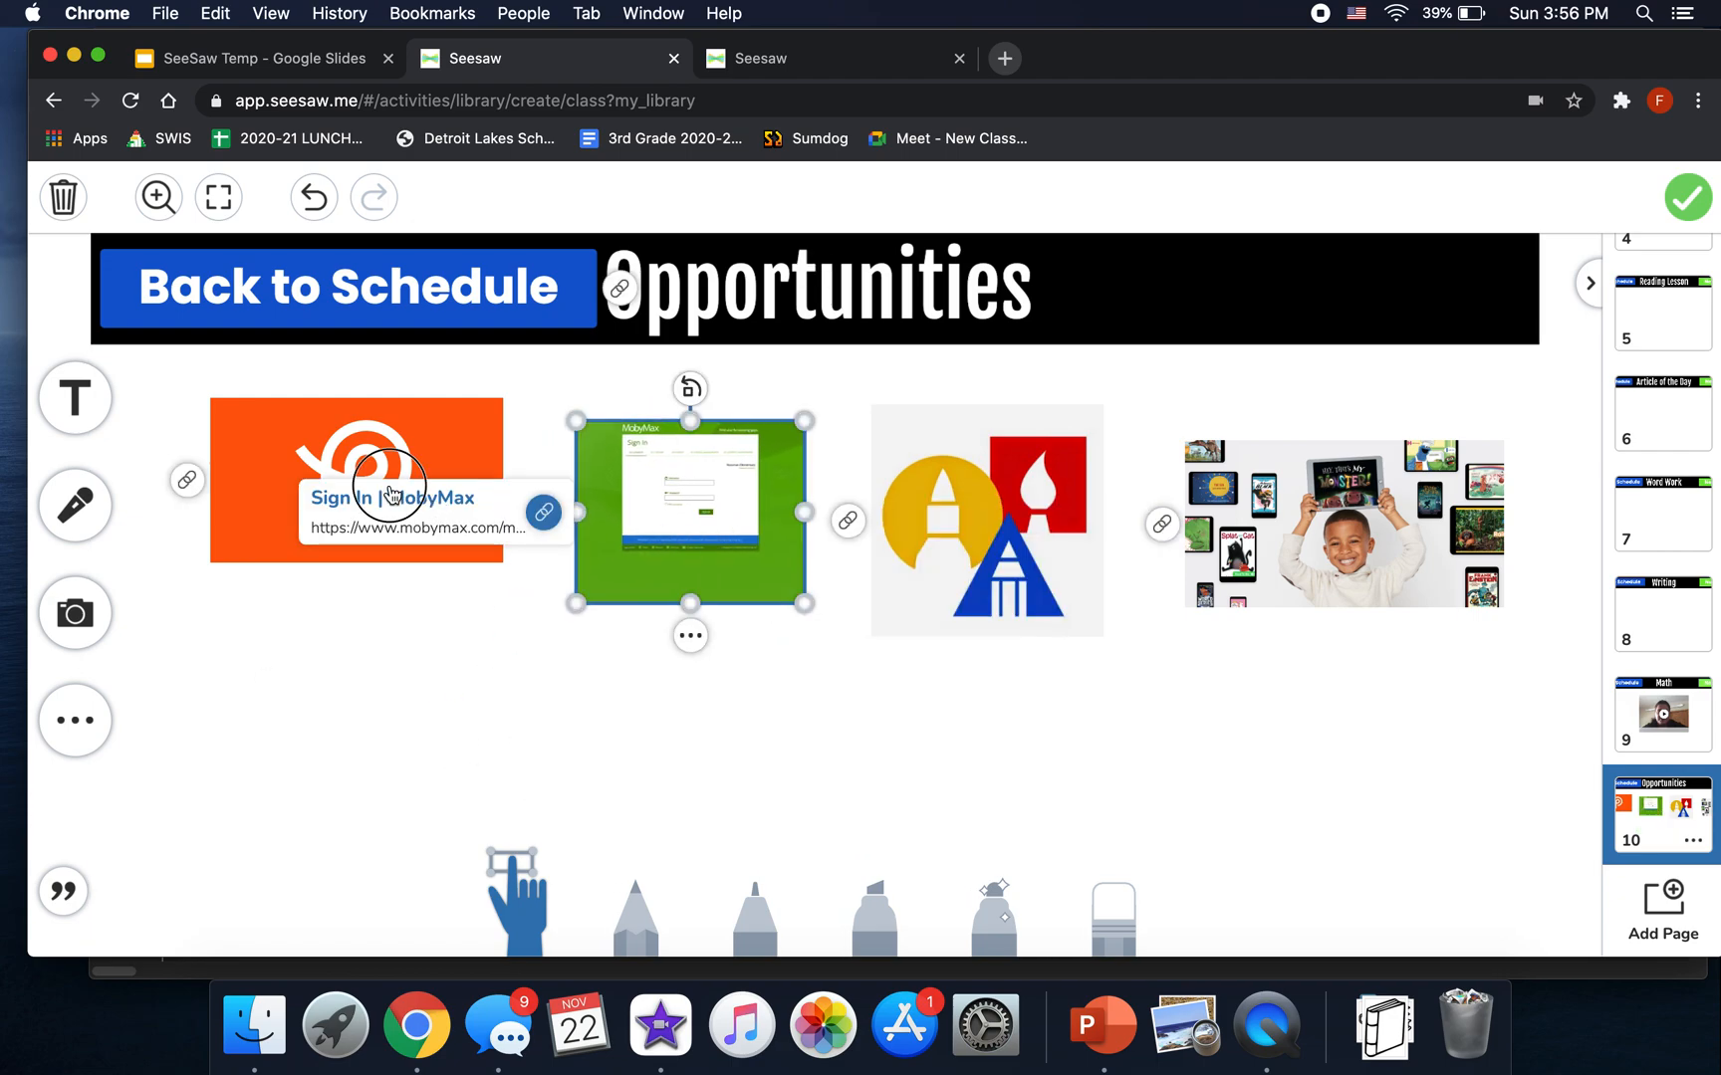
left_click_drag(426, 445, 440, 489)
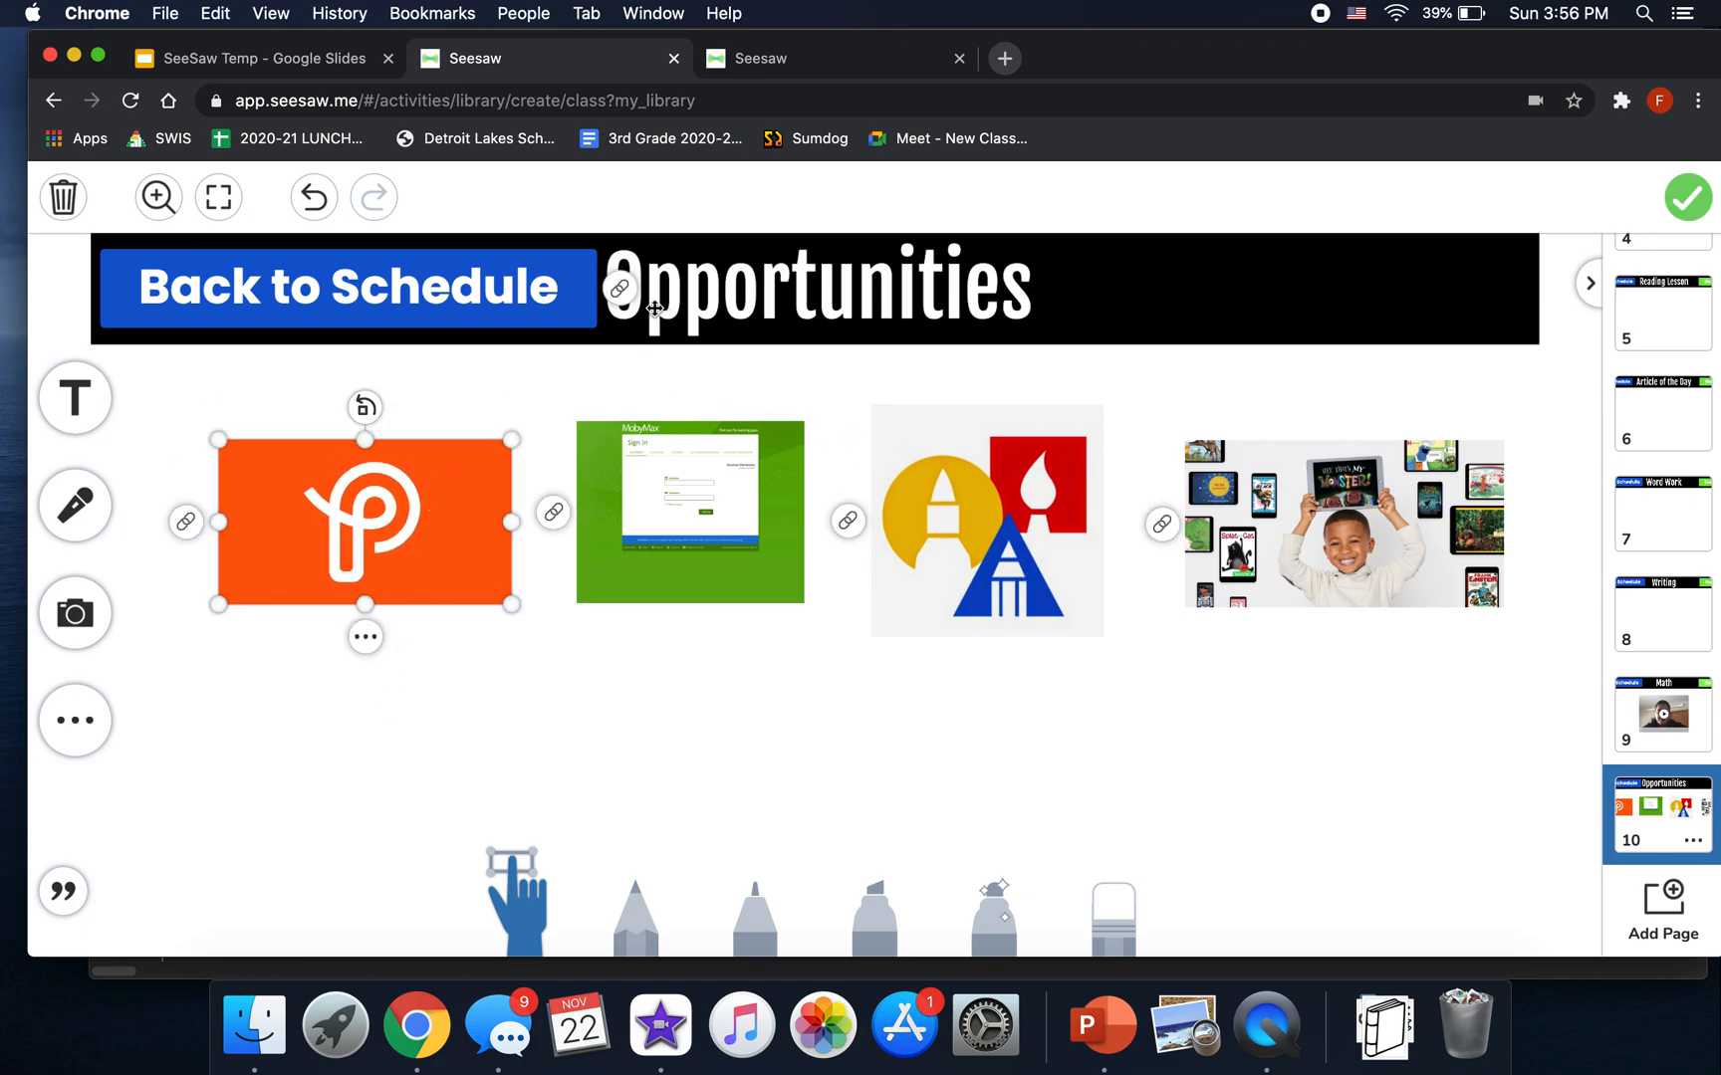
left_click(619, 289)
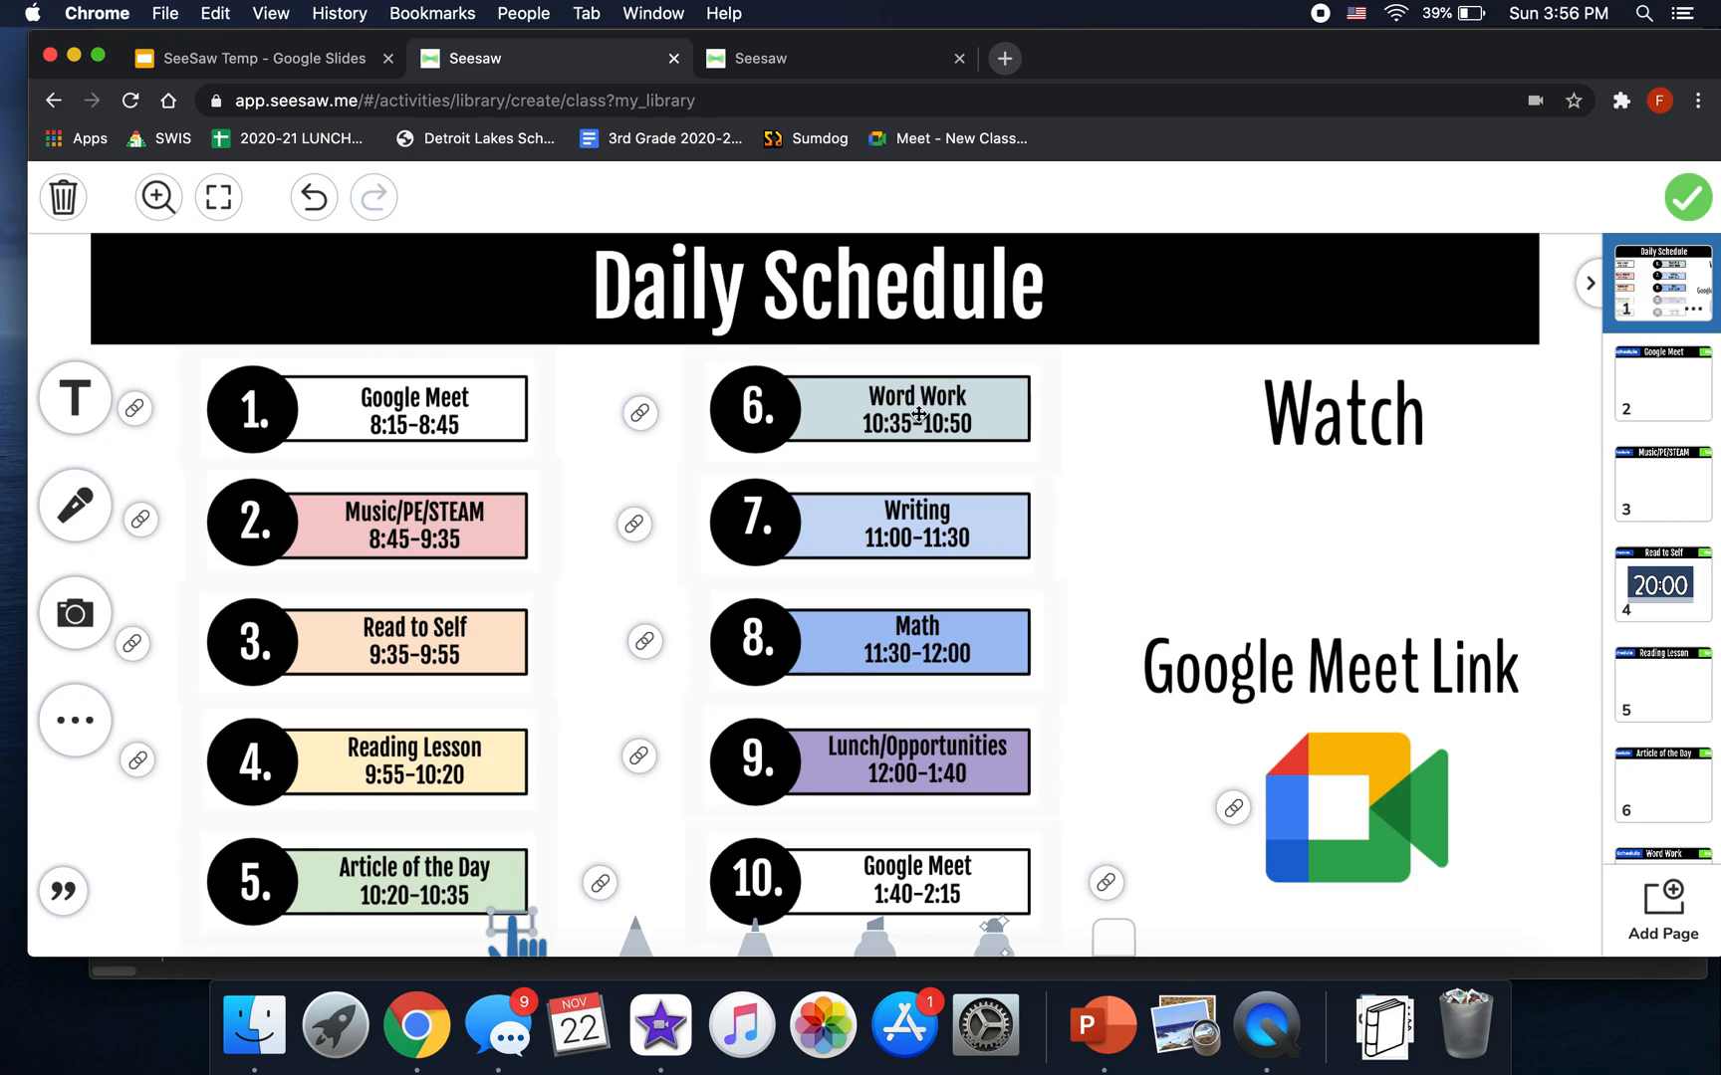
- Record an instruction video and shrink it between the Watch and Google Meet Link headings
left_click(78, 611)
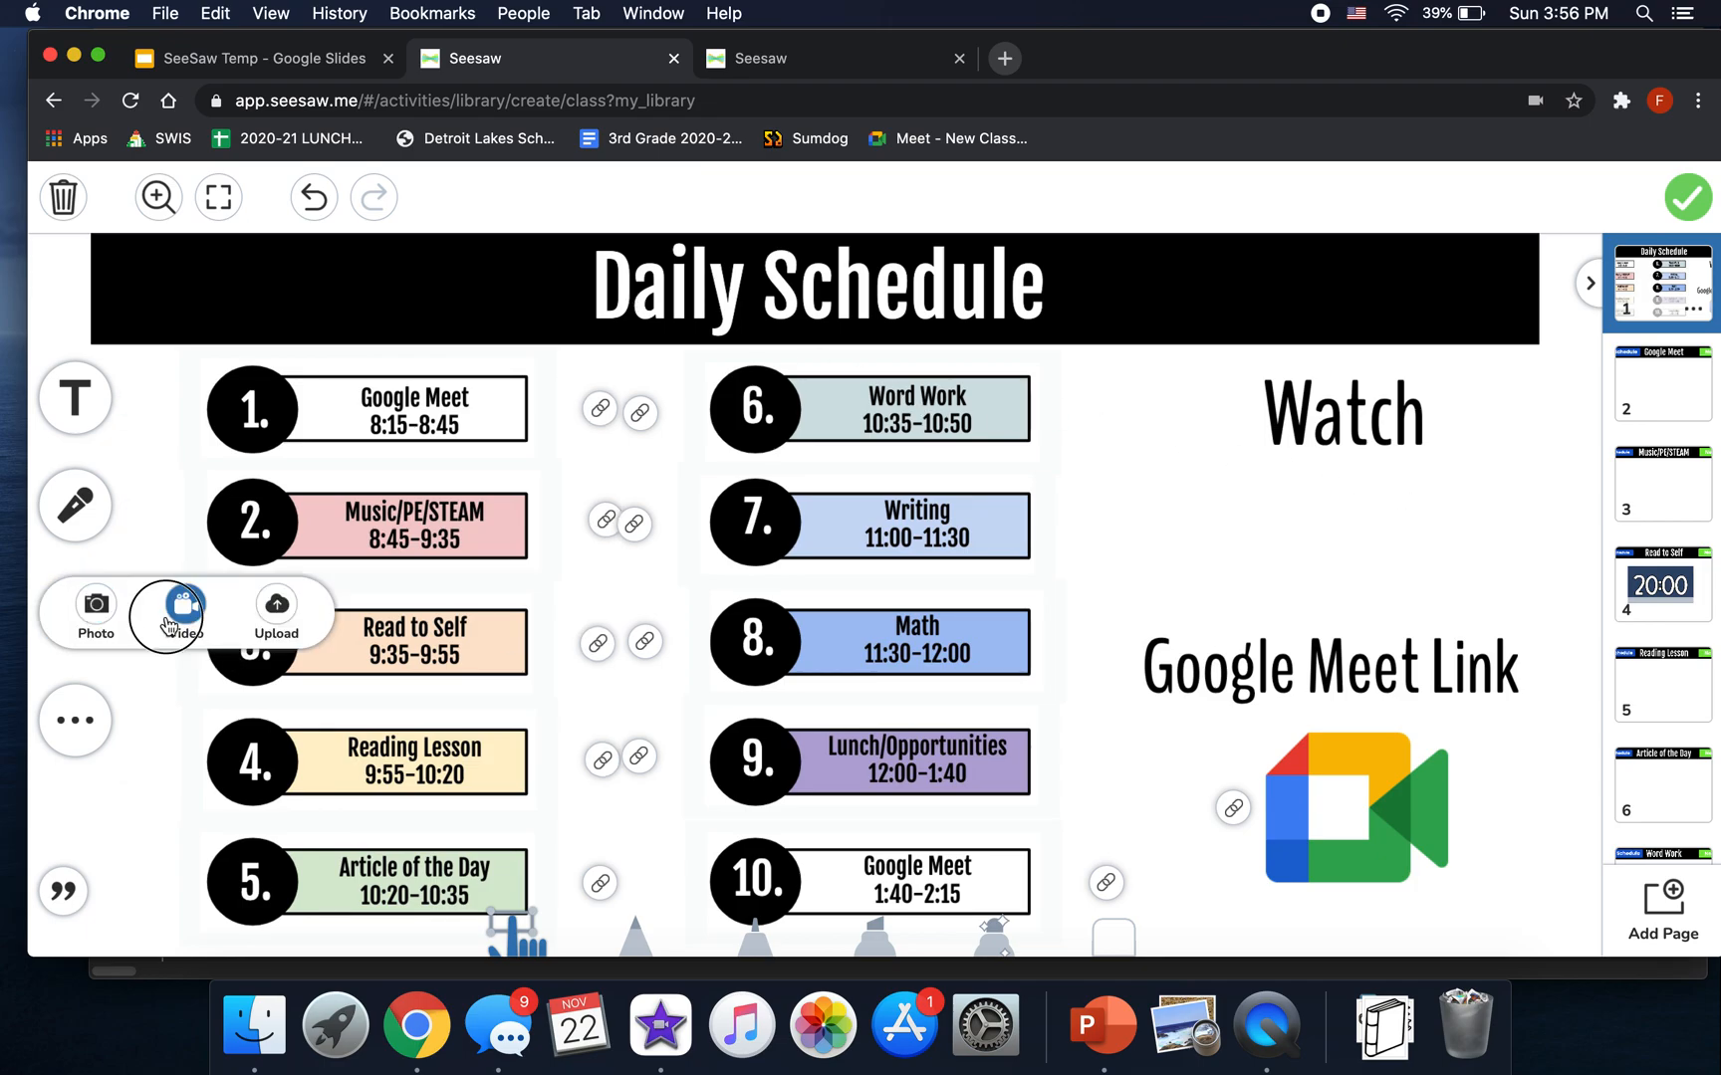
left_click(184, 601)
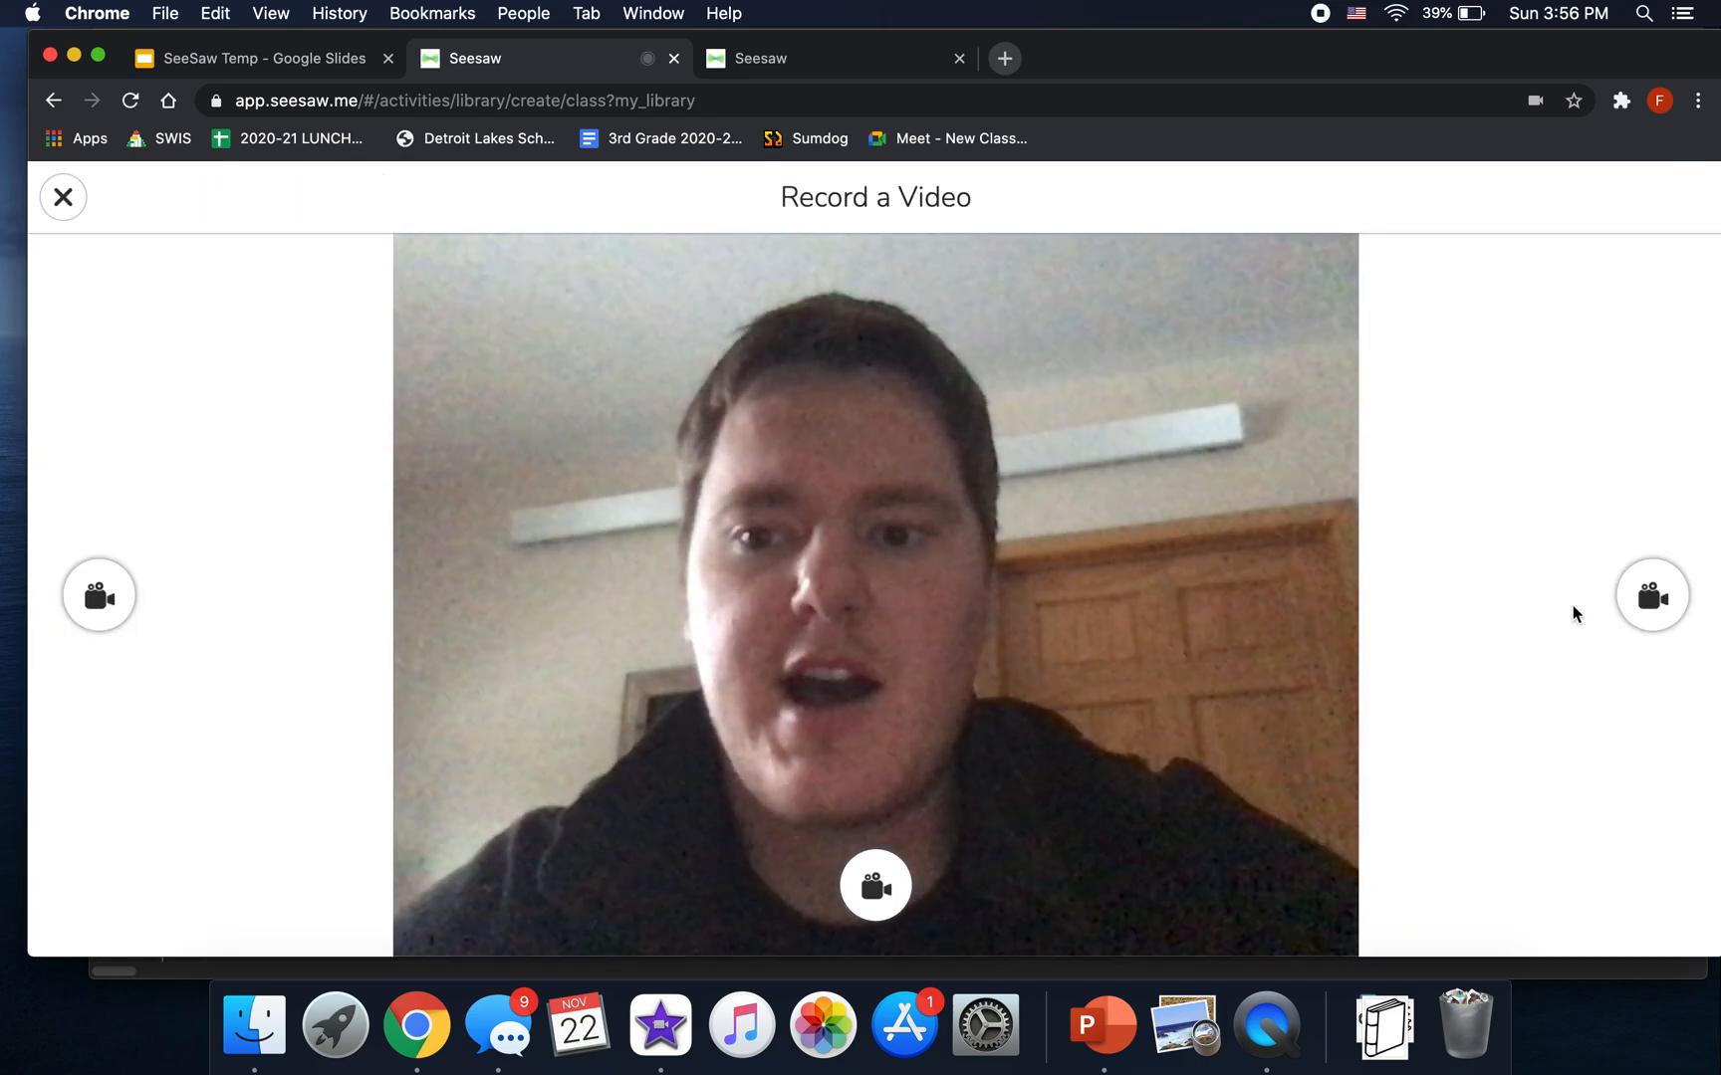
left_click(1650, 598)
left_click(876, 645)
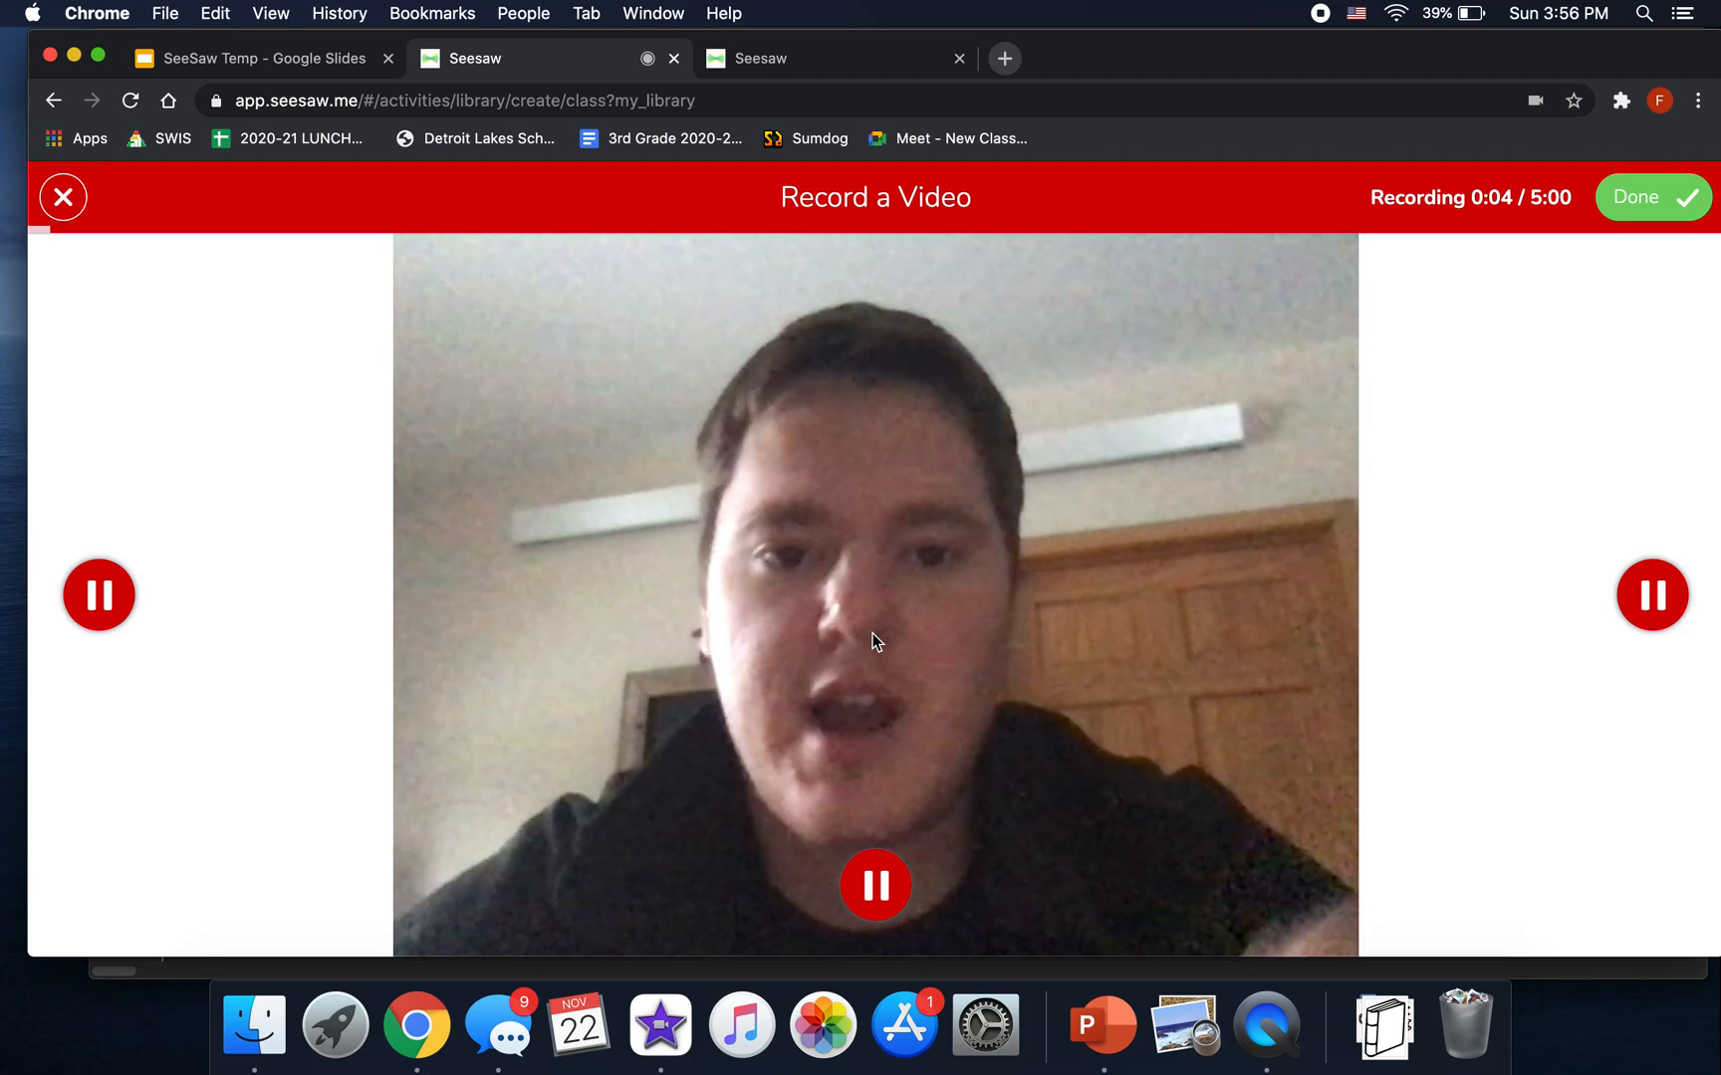
left_click(1641, 205)
left_click_drag(1055, 414, 1402, 500)
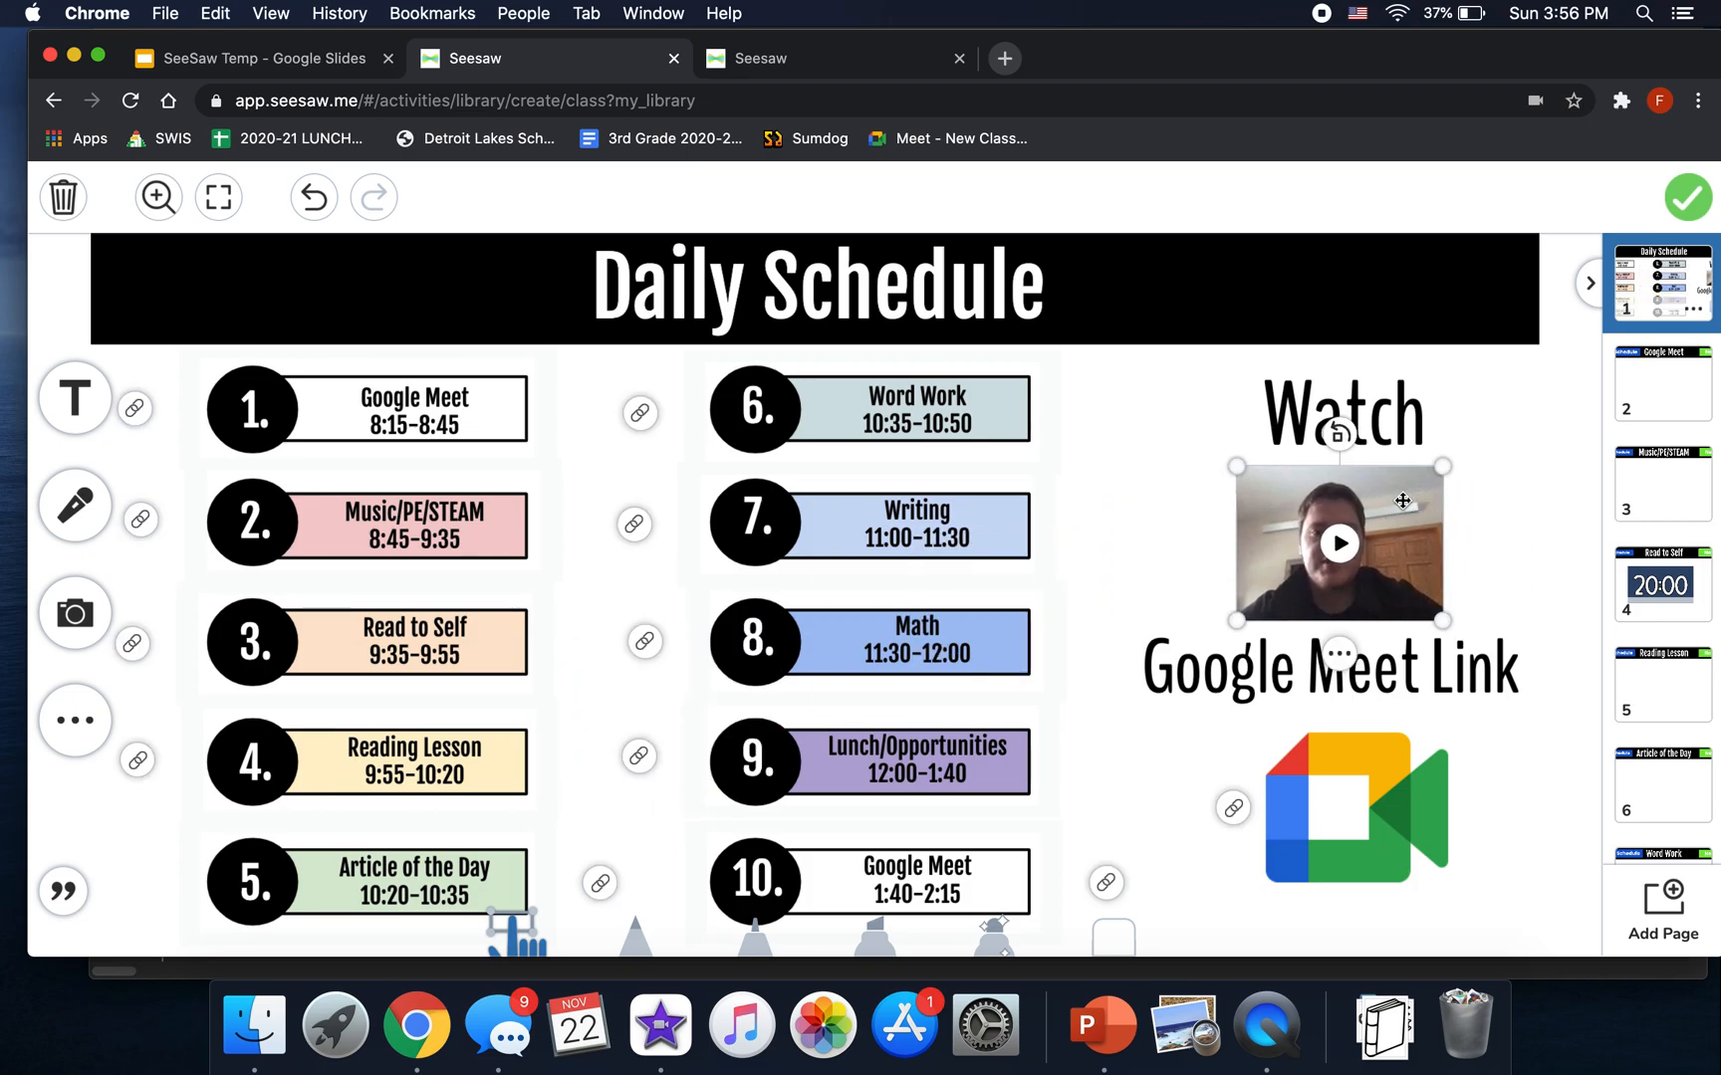